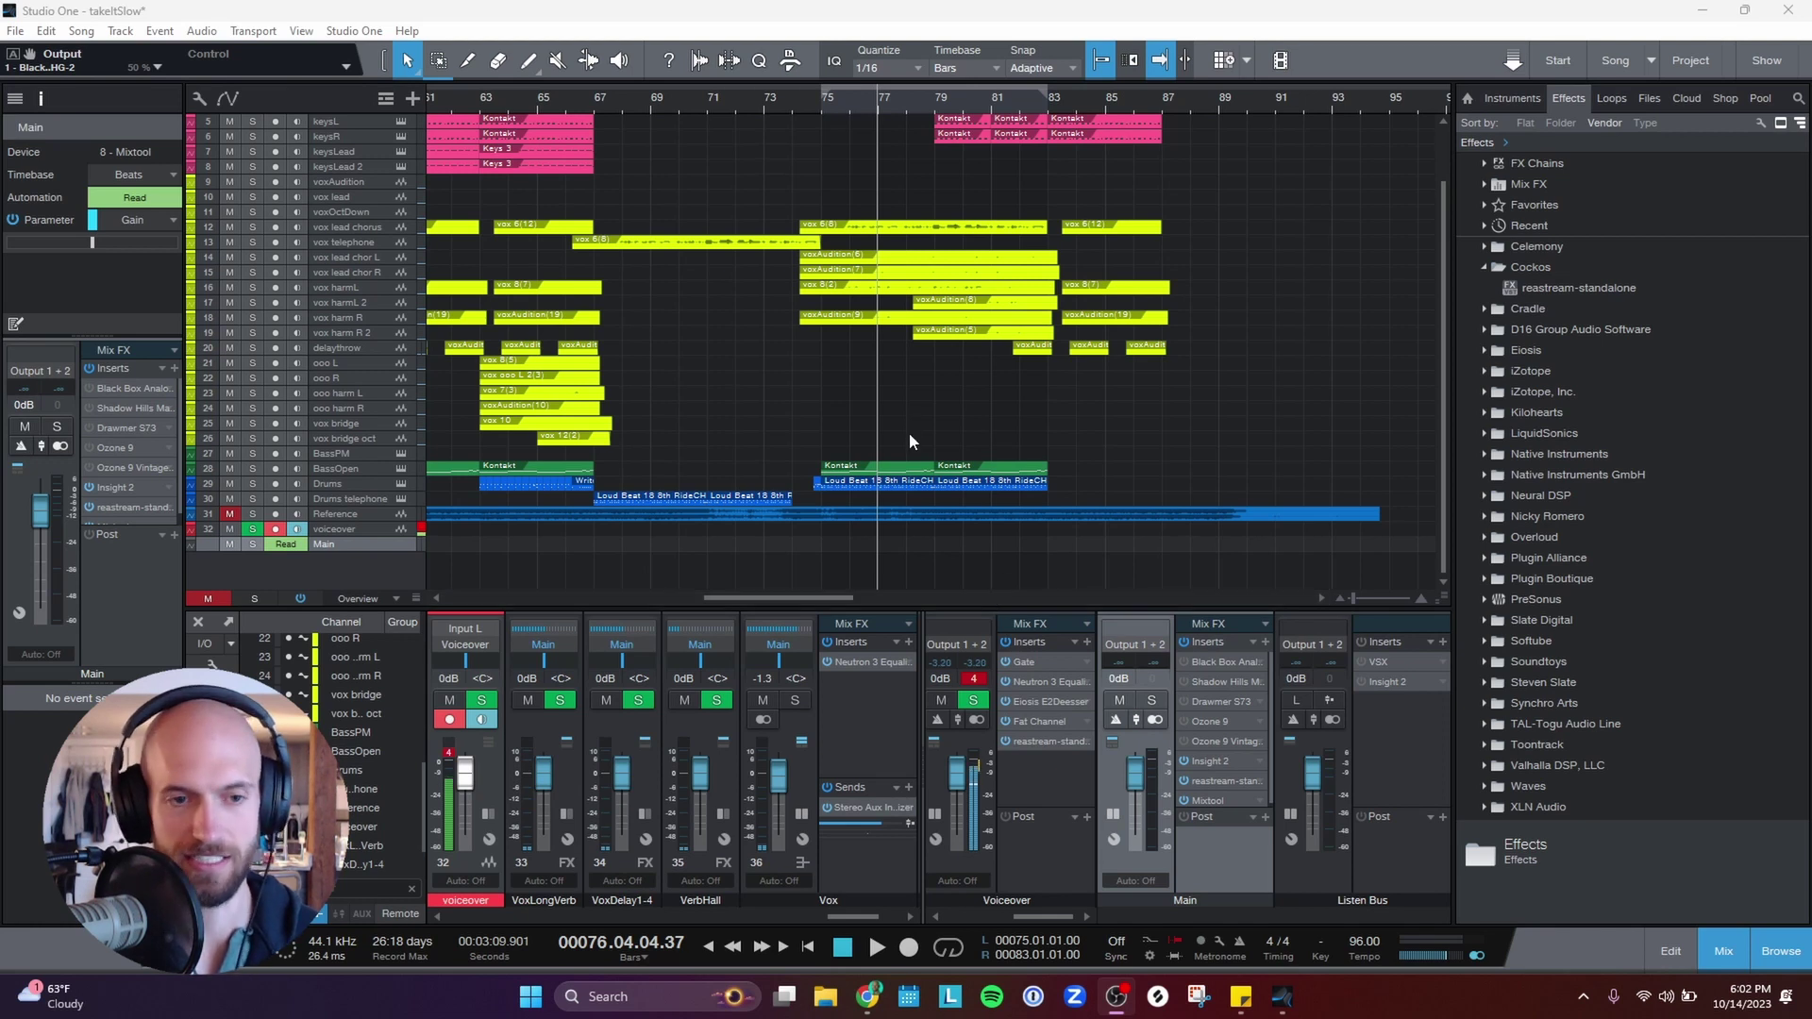
Play briefly from bar 75, then switch on the Main bus Drawmer S73 and Ozone 9.
{"action": "left_click", "coordinate": [824, 108]}
{"action": "key", "text": "space"}
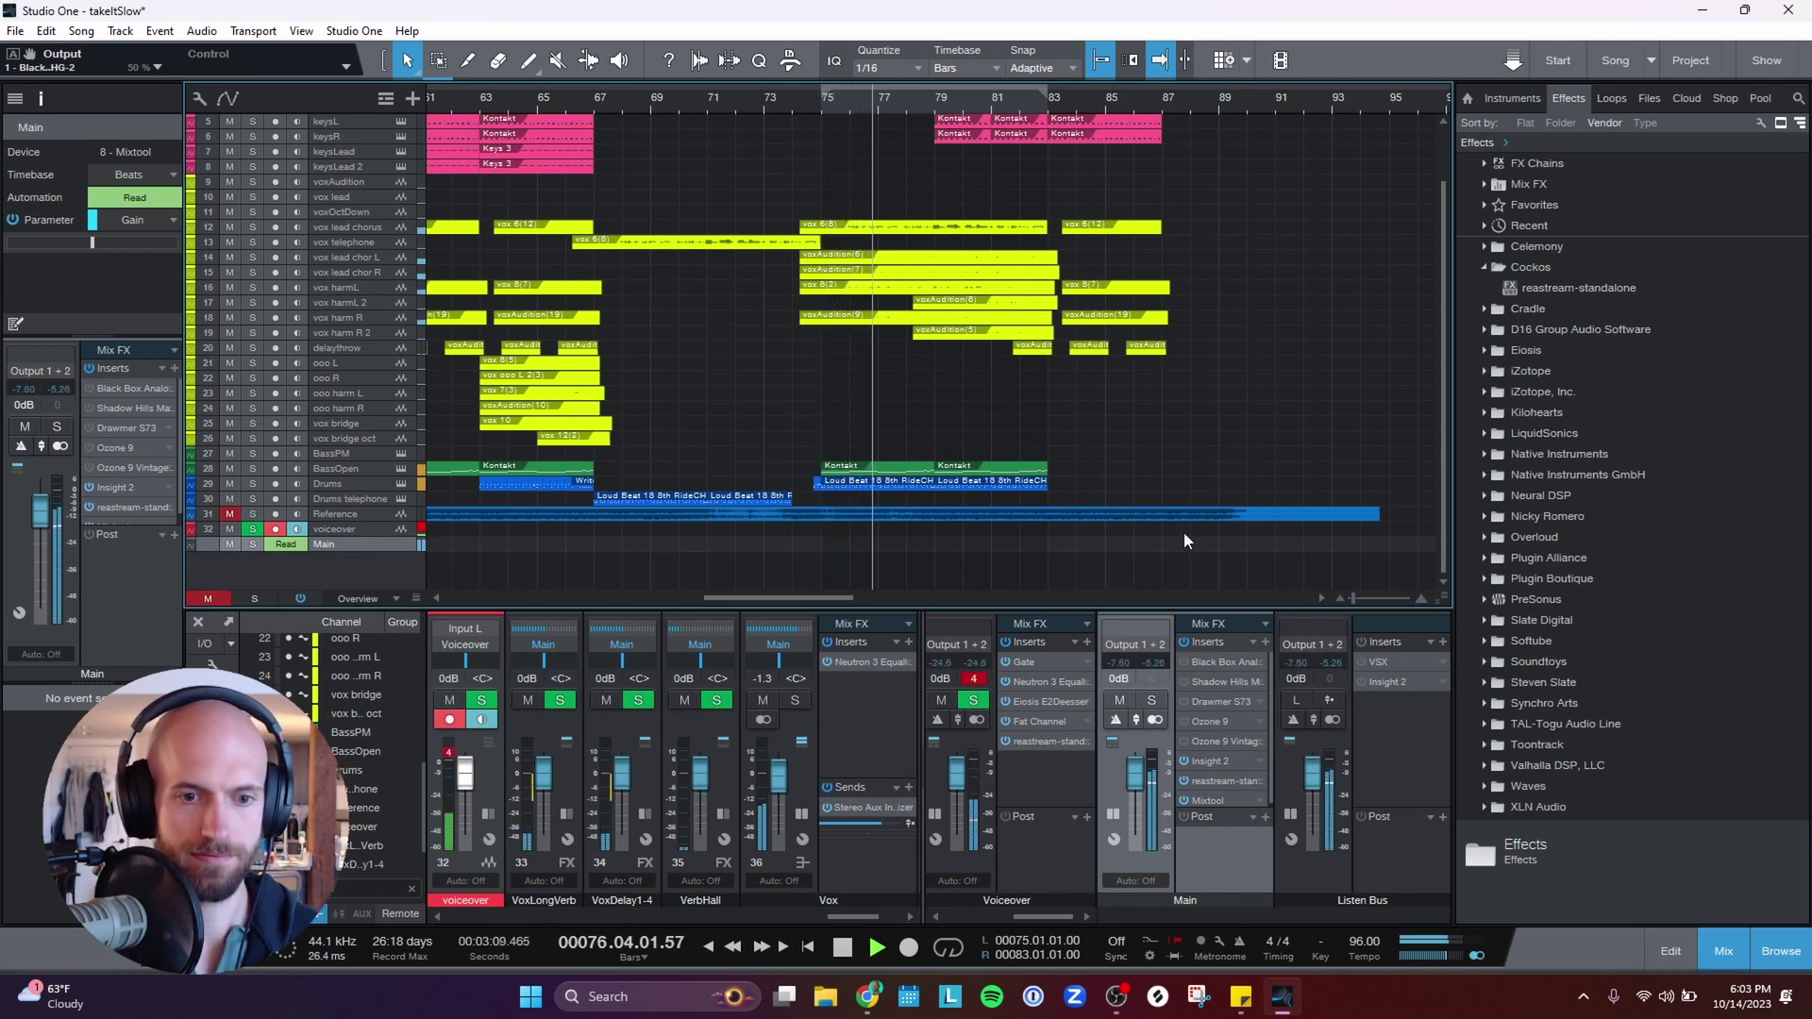
{"action": "key", "text": "space"}
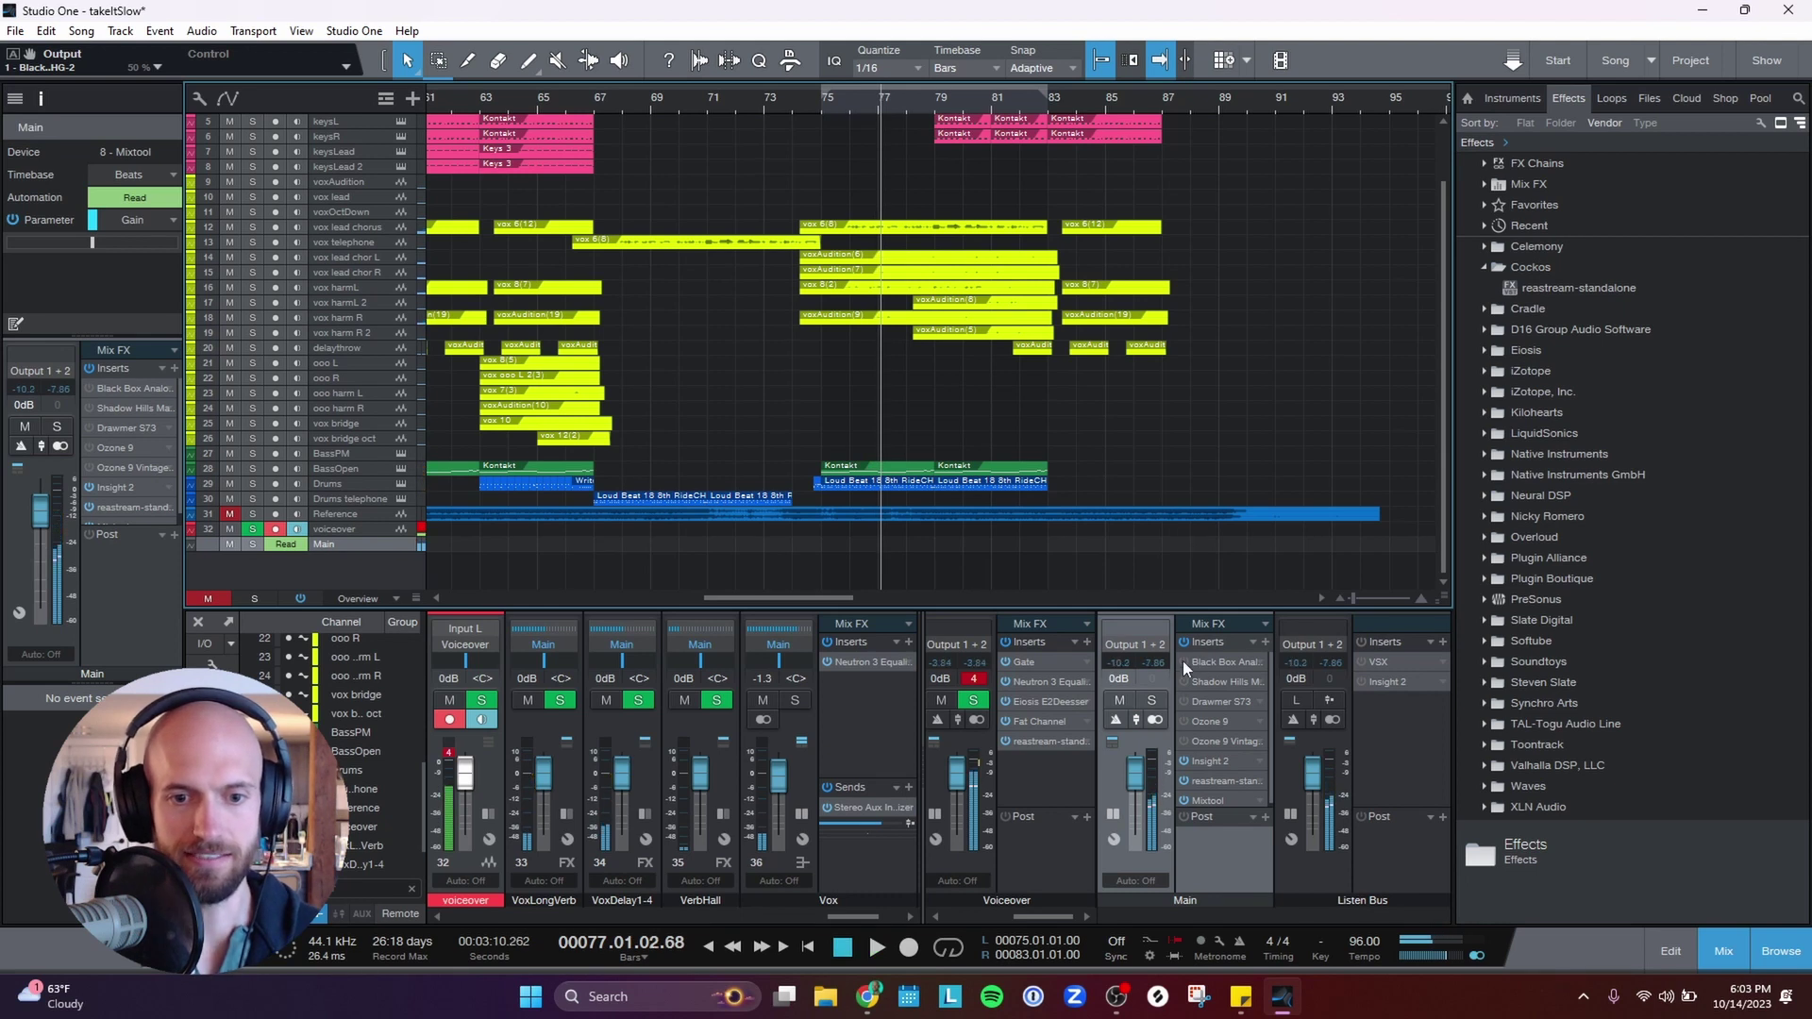
{"action": "left_click", "coordinate": [1183, 700]}
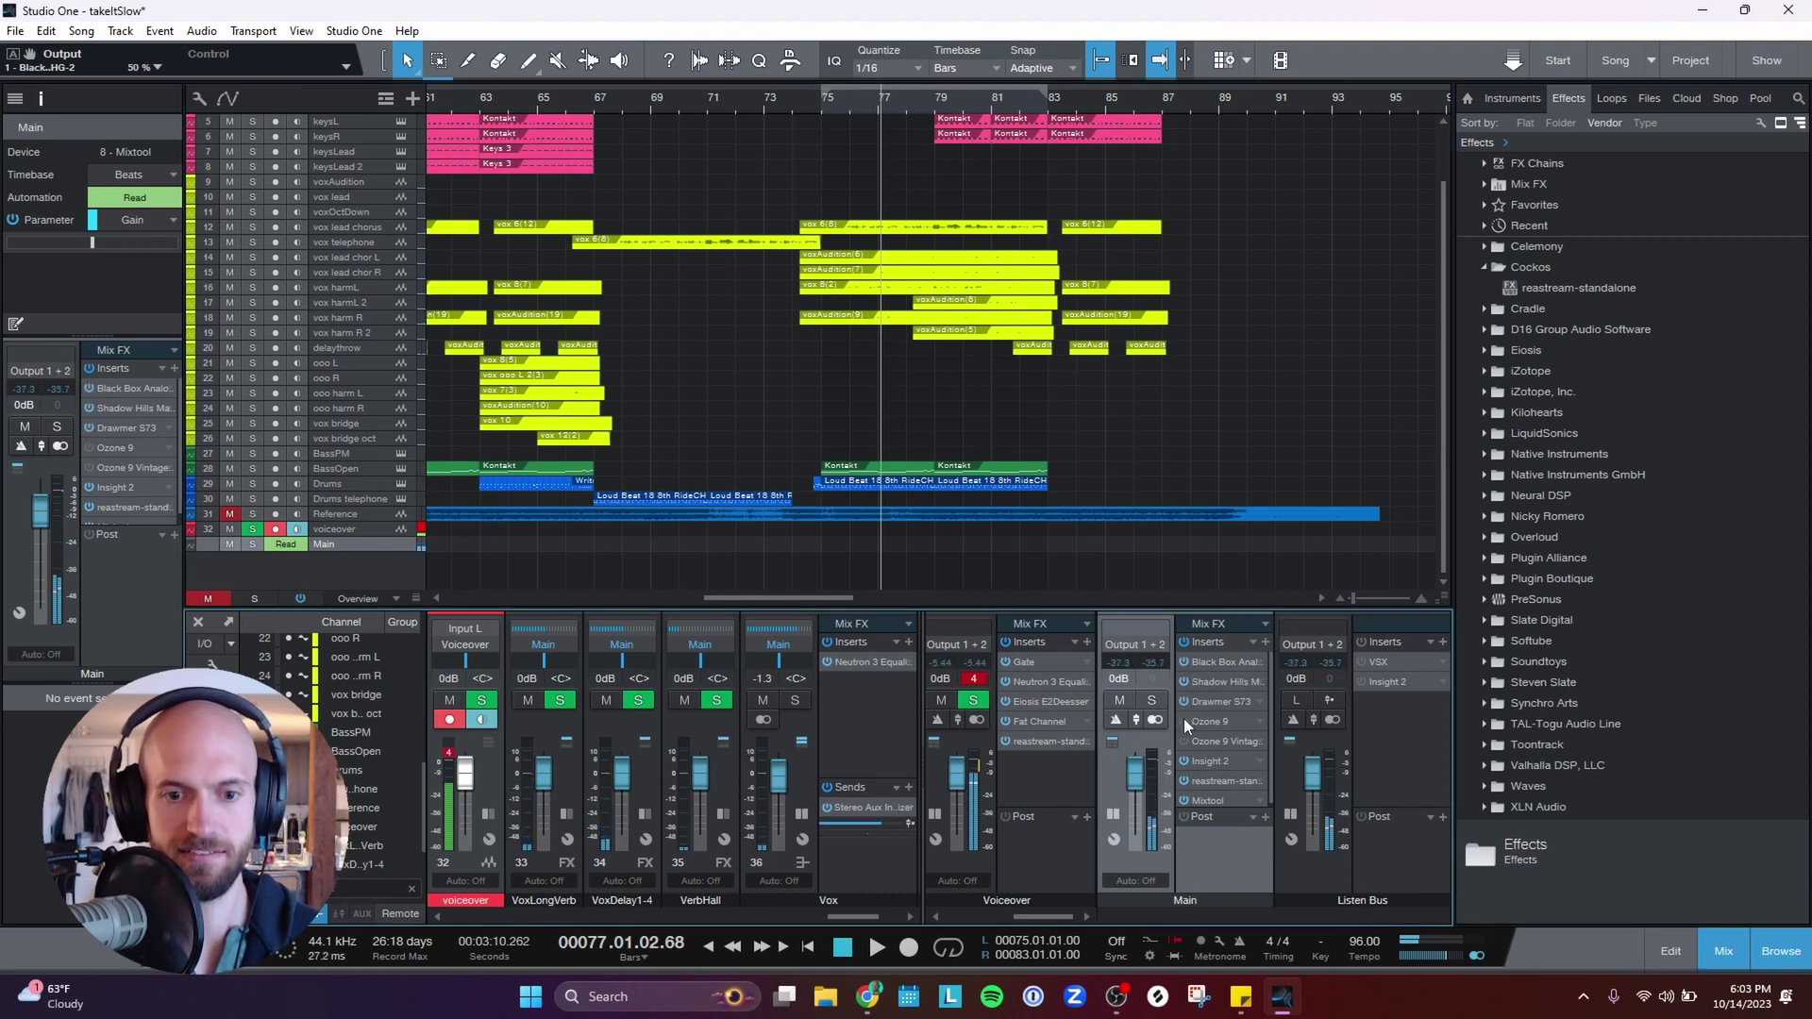
{"action": "left_click", "coordinate": [1183, 721]}
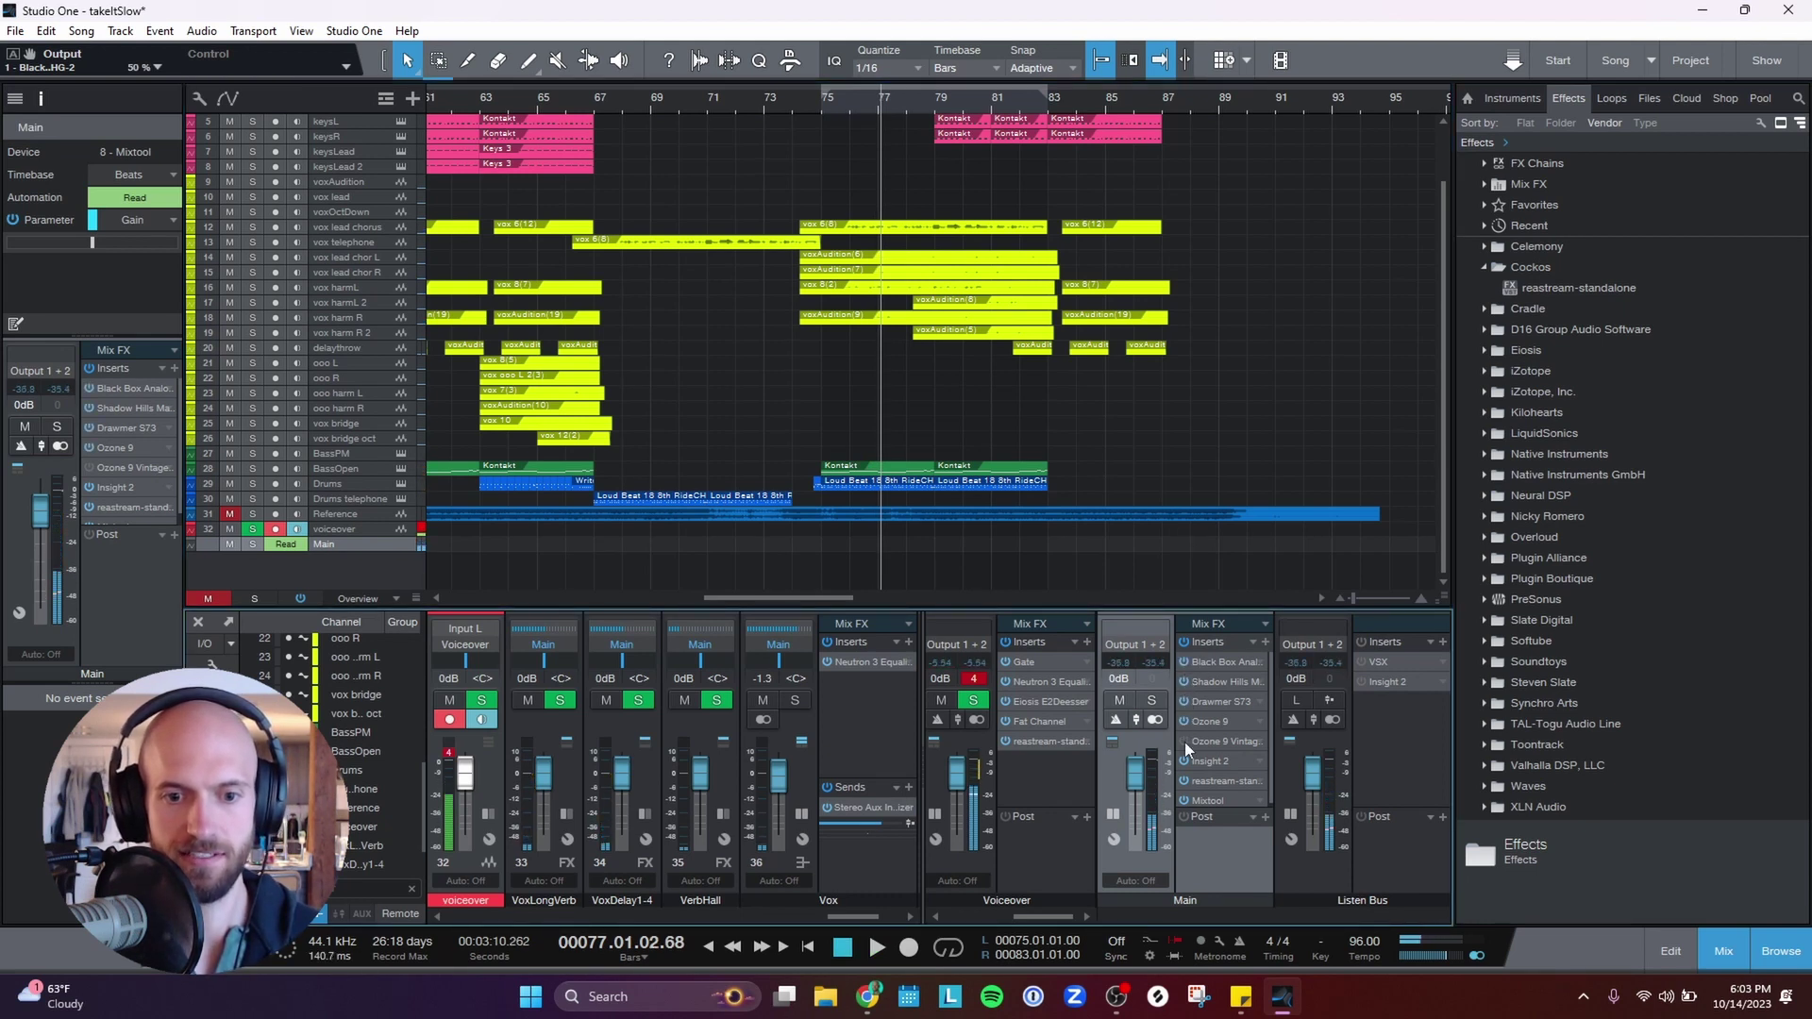
Replay from bar 75 and bypass Black Box, Shadow Hills, Ozone 9 and Ozone 9 Vintage on Main.
{"action": "left_click", "coordinate": [821, 111]}
{"action": "key", "text": "space"}
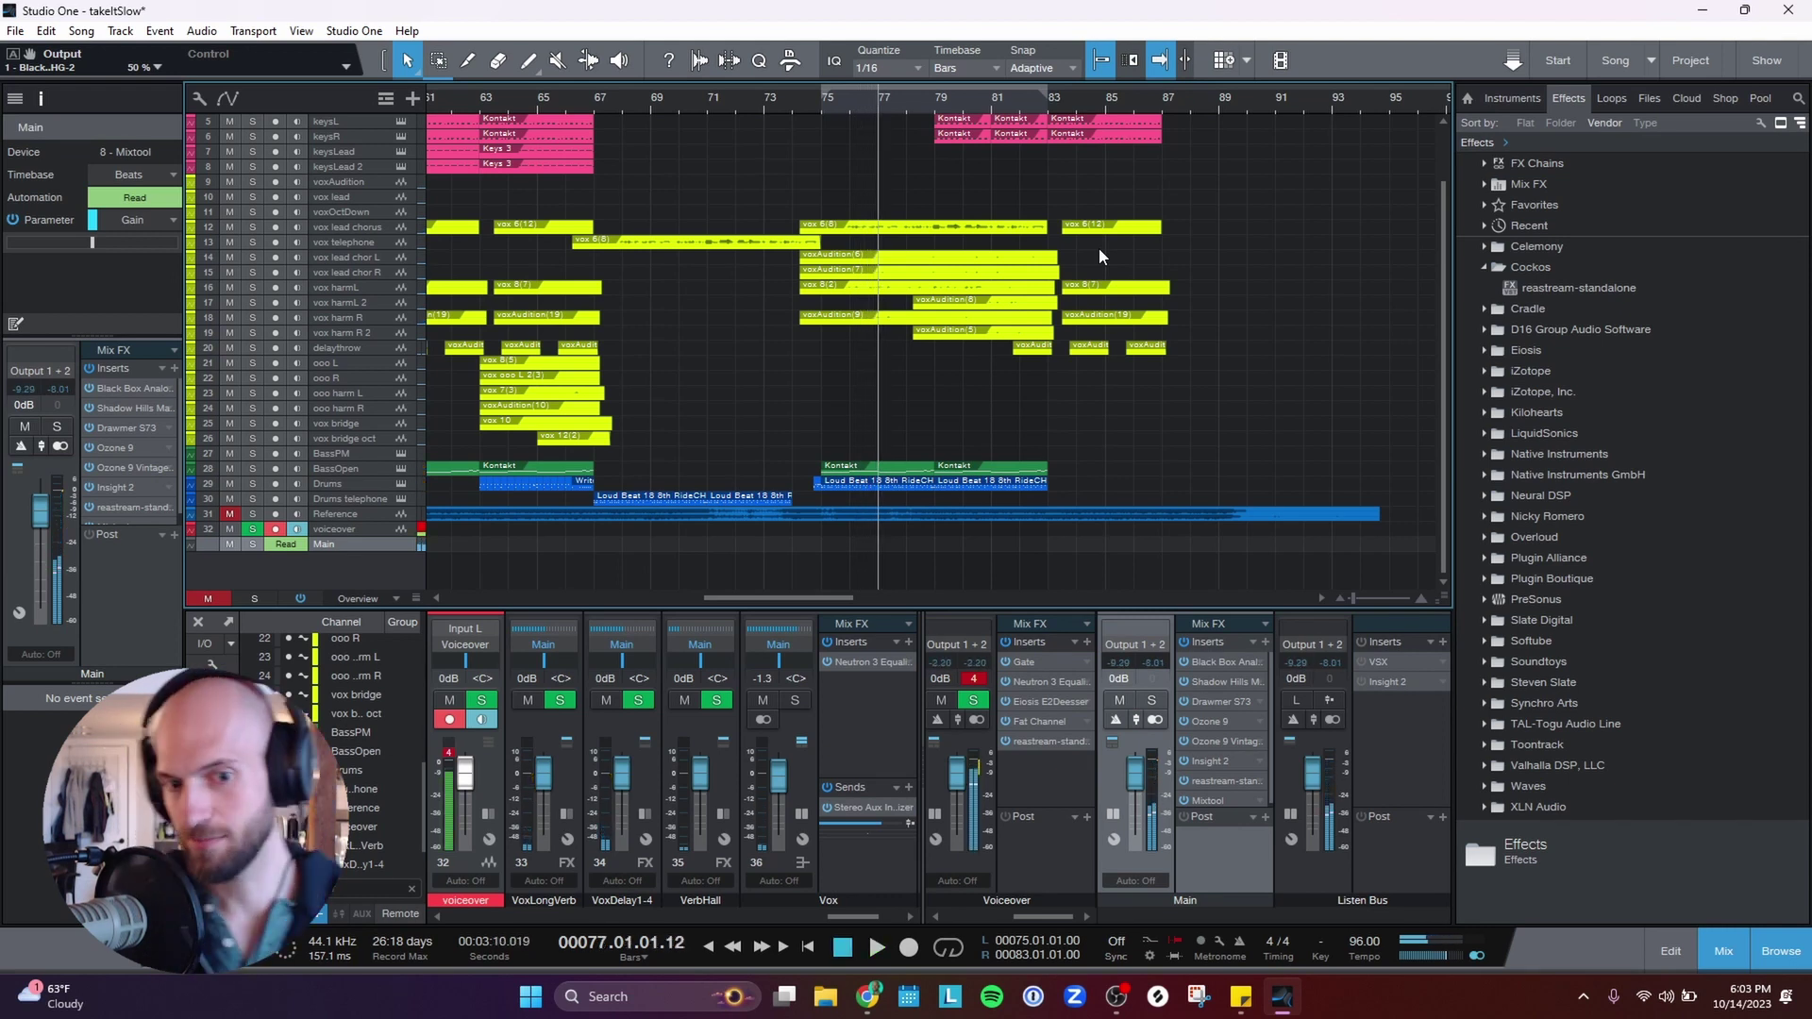
{"action": "left_click", "coordinate": [1183, 662]}
{"action": "left_click", "coordinate": [1183, 680]}
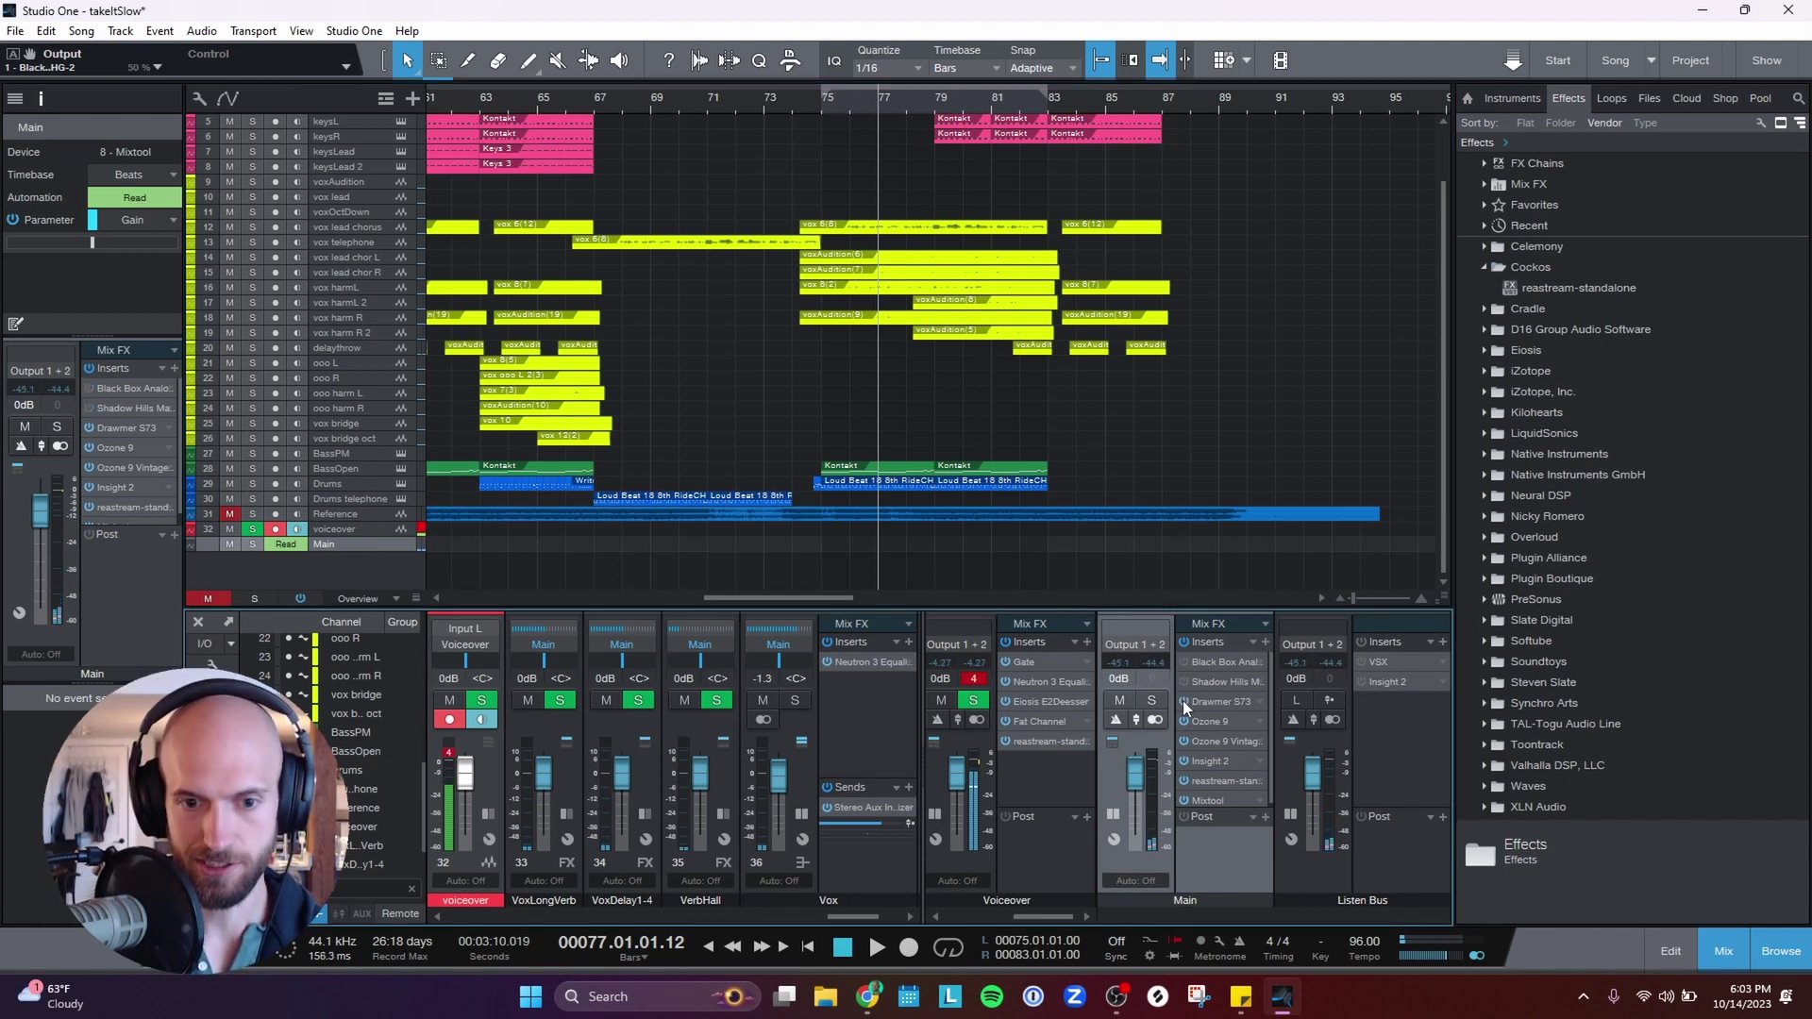
{"action": "left_click", "coordinate": [1182, 721]}
{"action": "left_click", "coordinate": [1183, 740]}
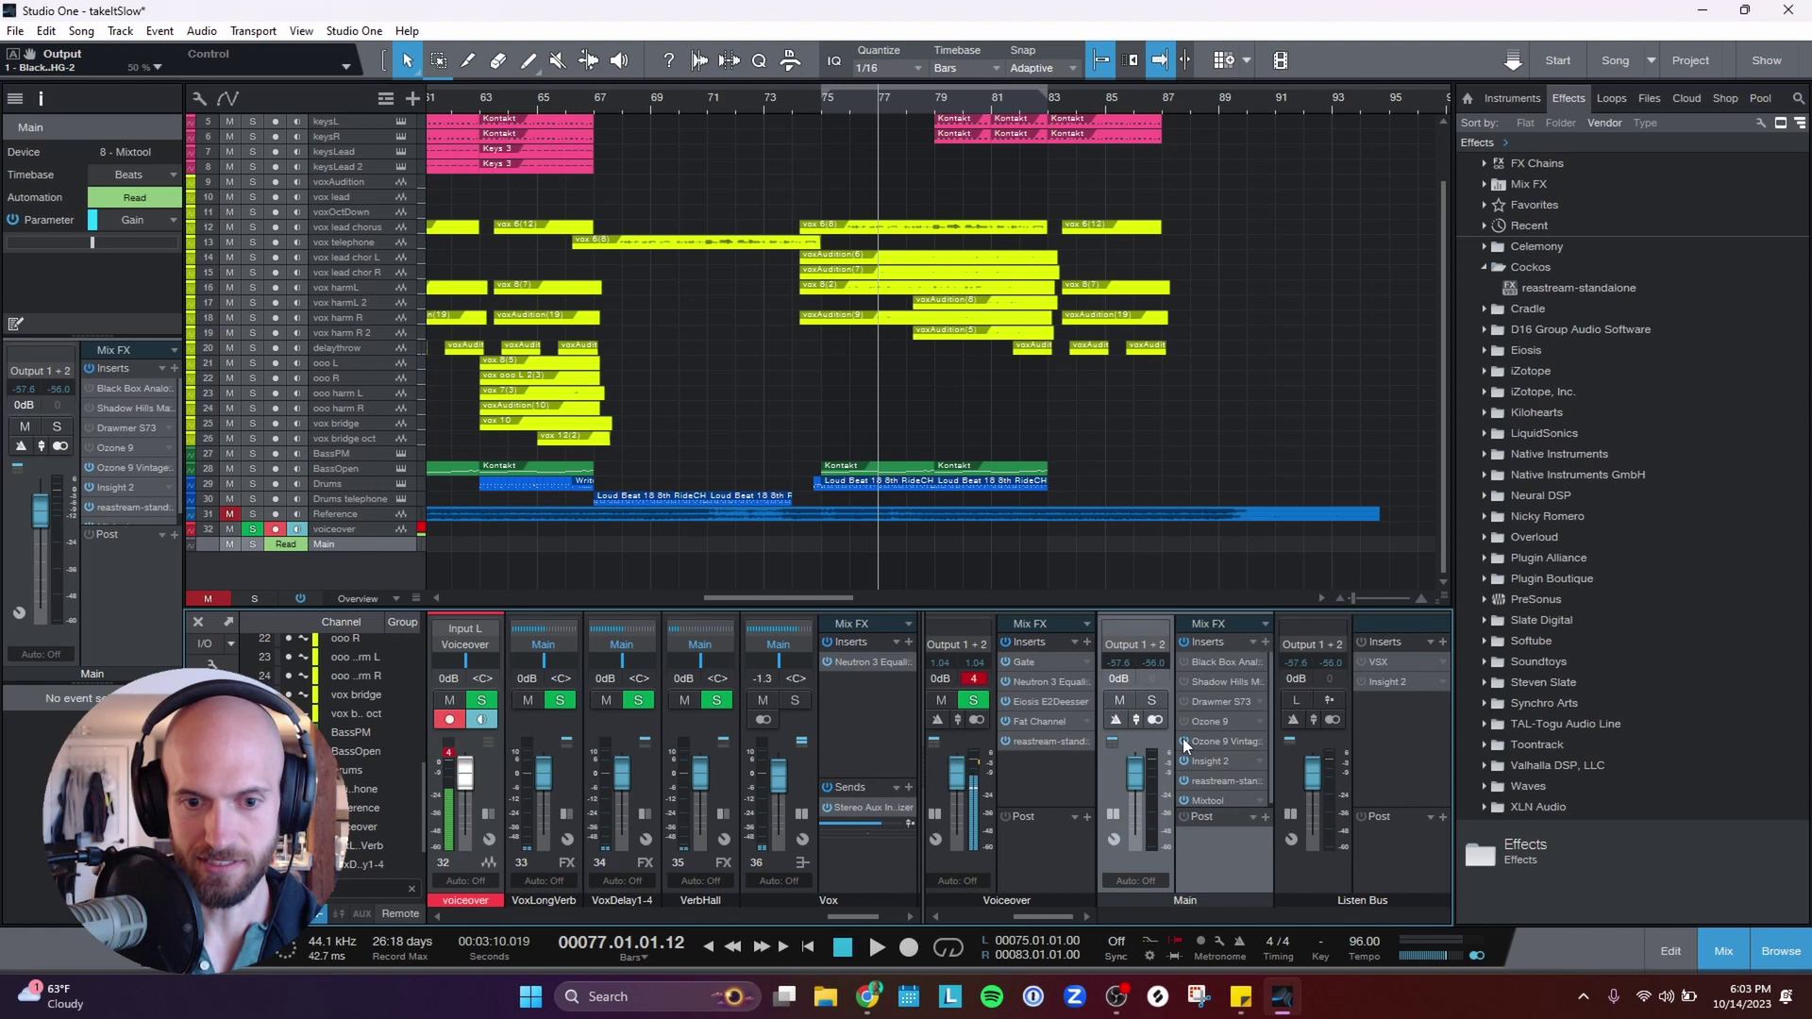
Open the Main bus Black Box HG-2 and switch it back on, auditioning briefly.
{"action": "left_click", "coordinate": [1210, 660]}
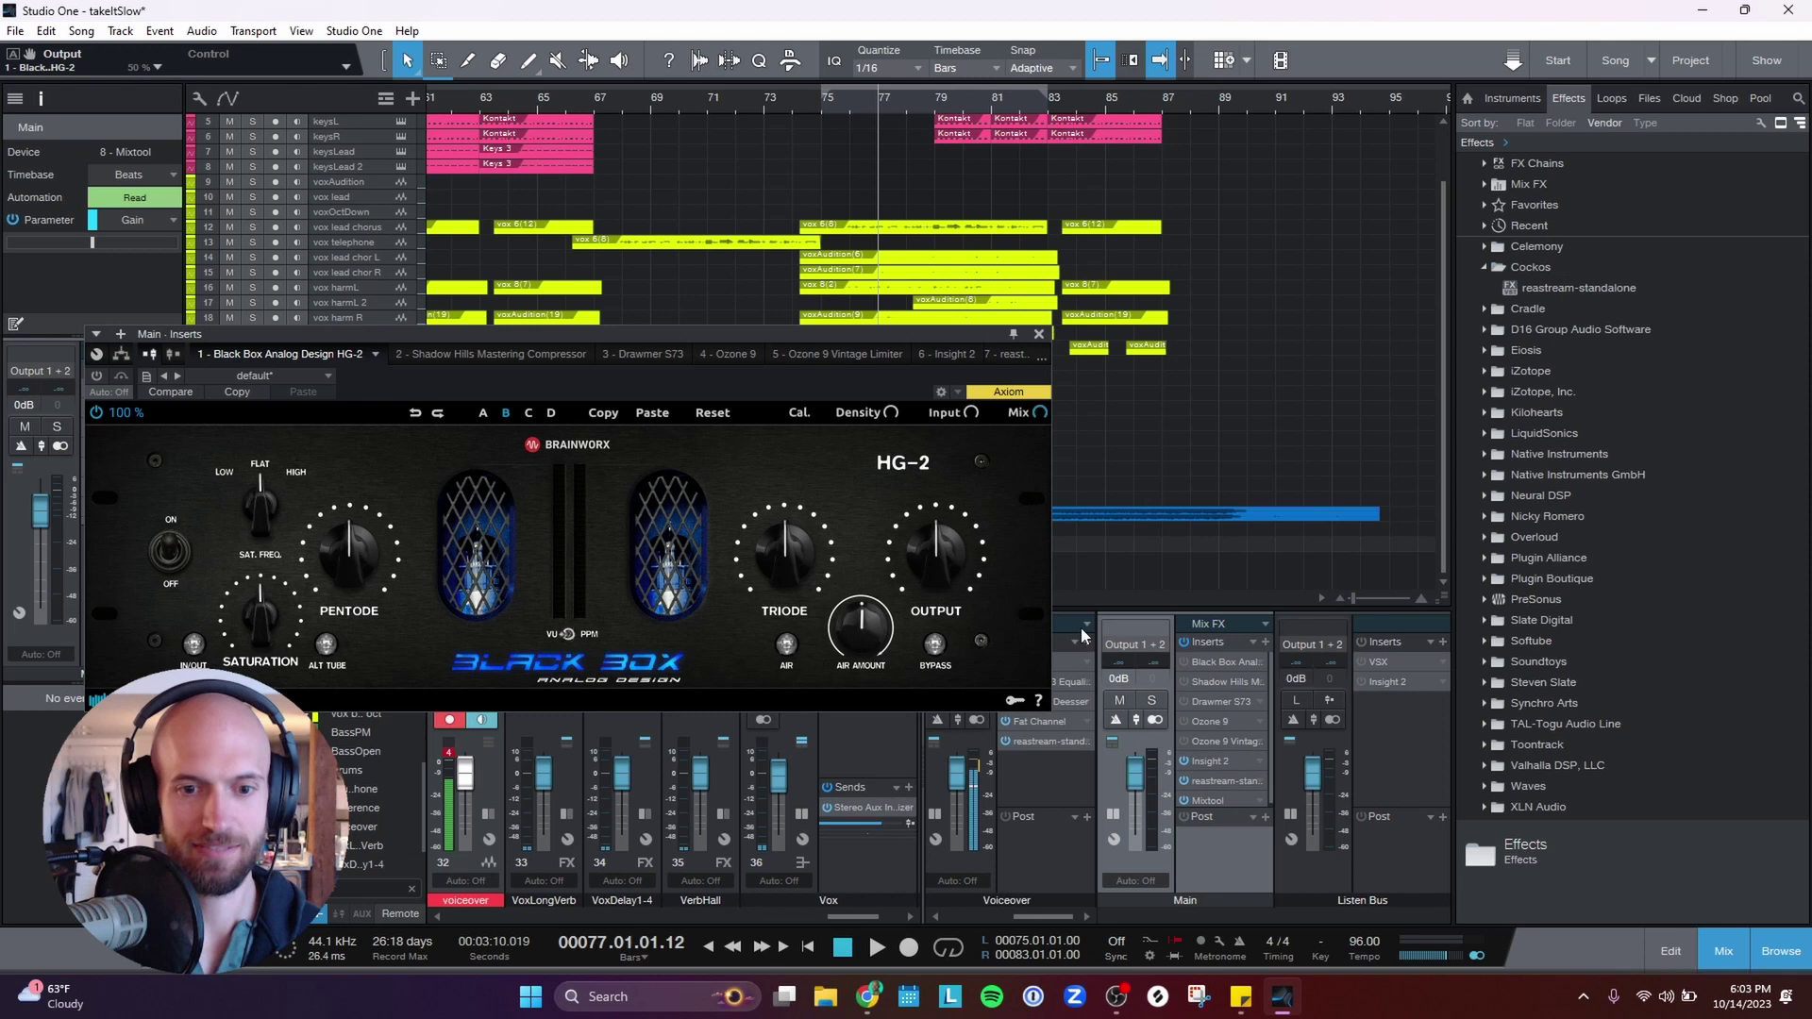
{"action": "left_click", "coordinate": [1184, 660]}
{"action": "key", "text": "space"}
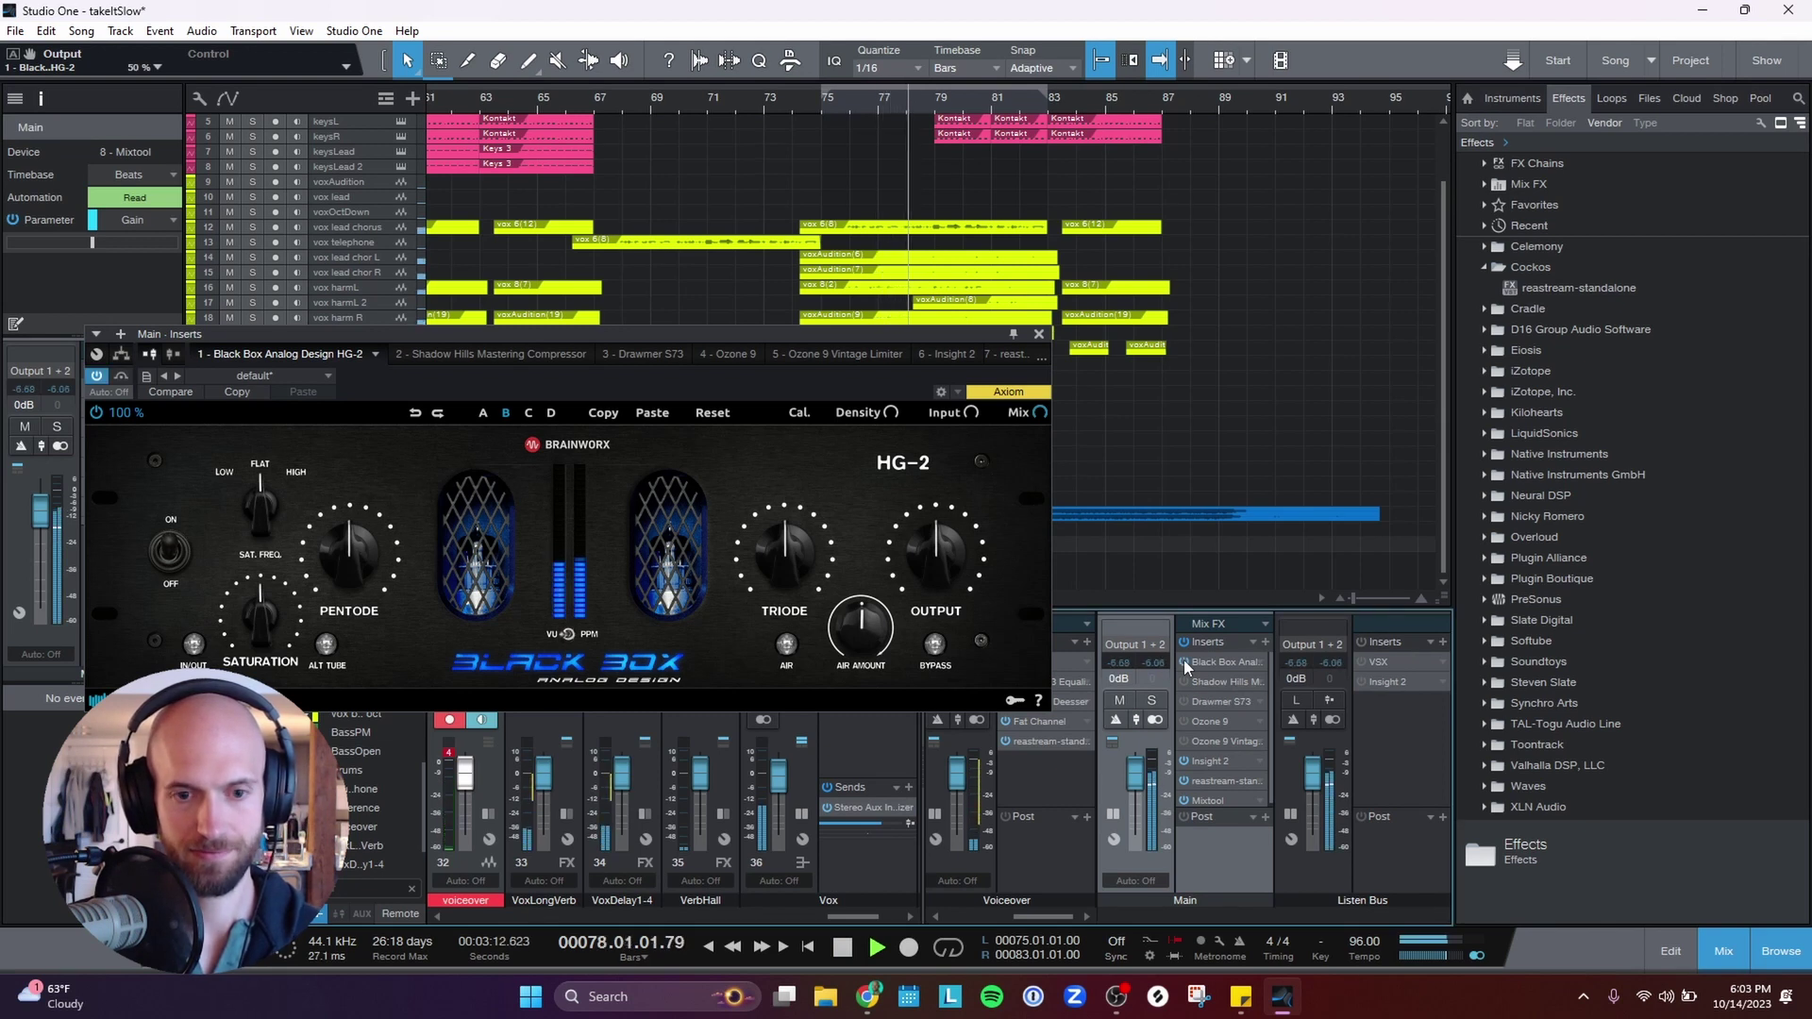
{"action": "key", "text": "space"}
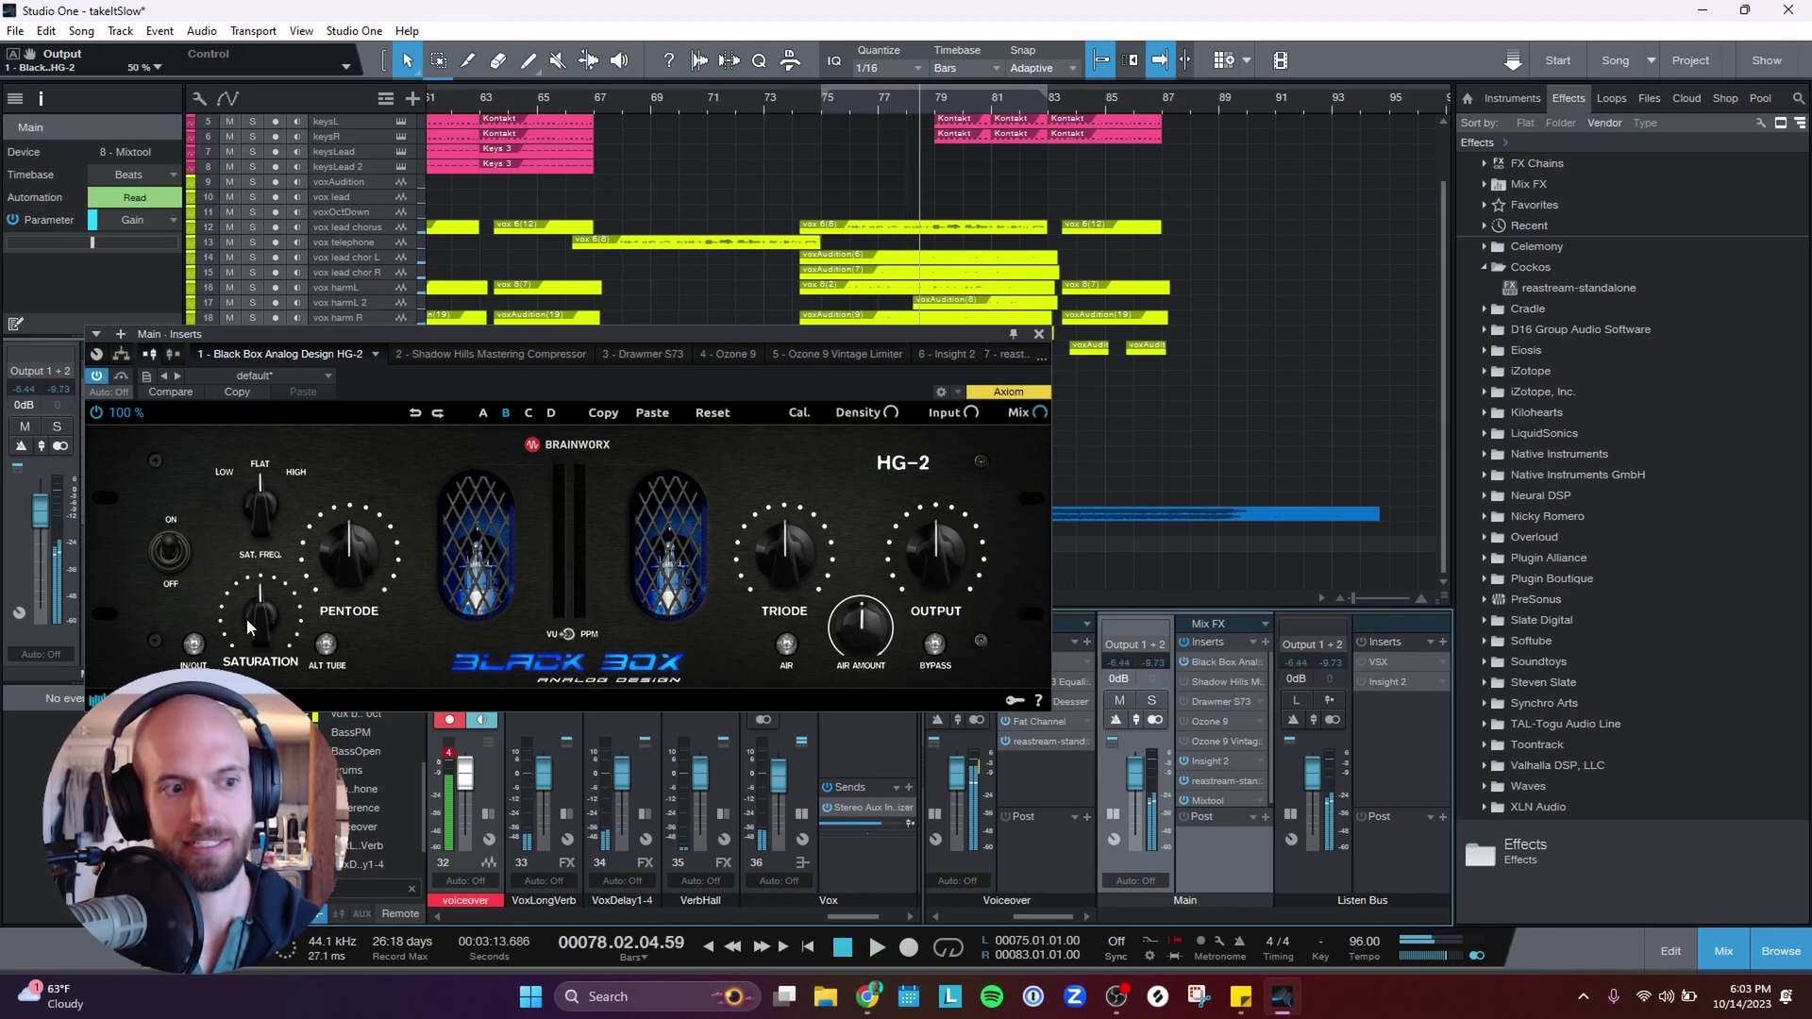
Set HG-2 Saturation to about 56%, Pentode to 52%, enable Air, and nudge Triode to 50%.
{"action": "left_click_drag", "start_coordinate": [258, 627], "coordinate": [262, 614]}
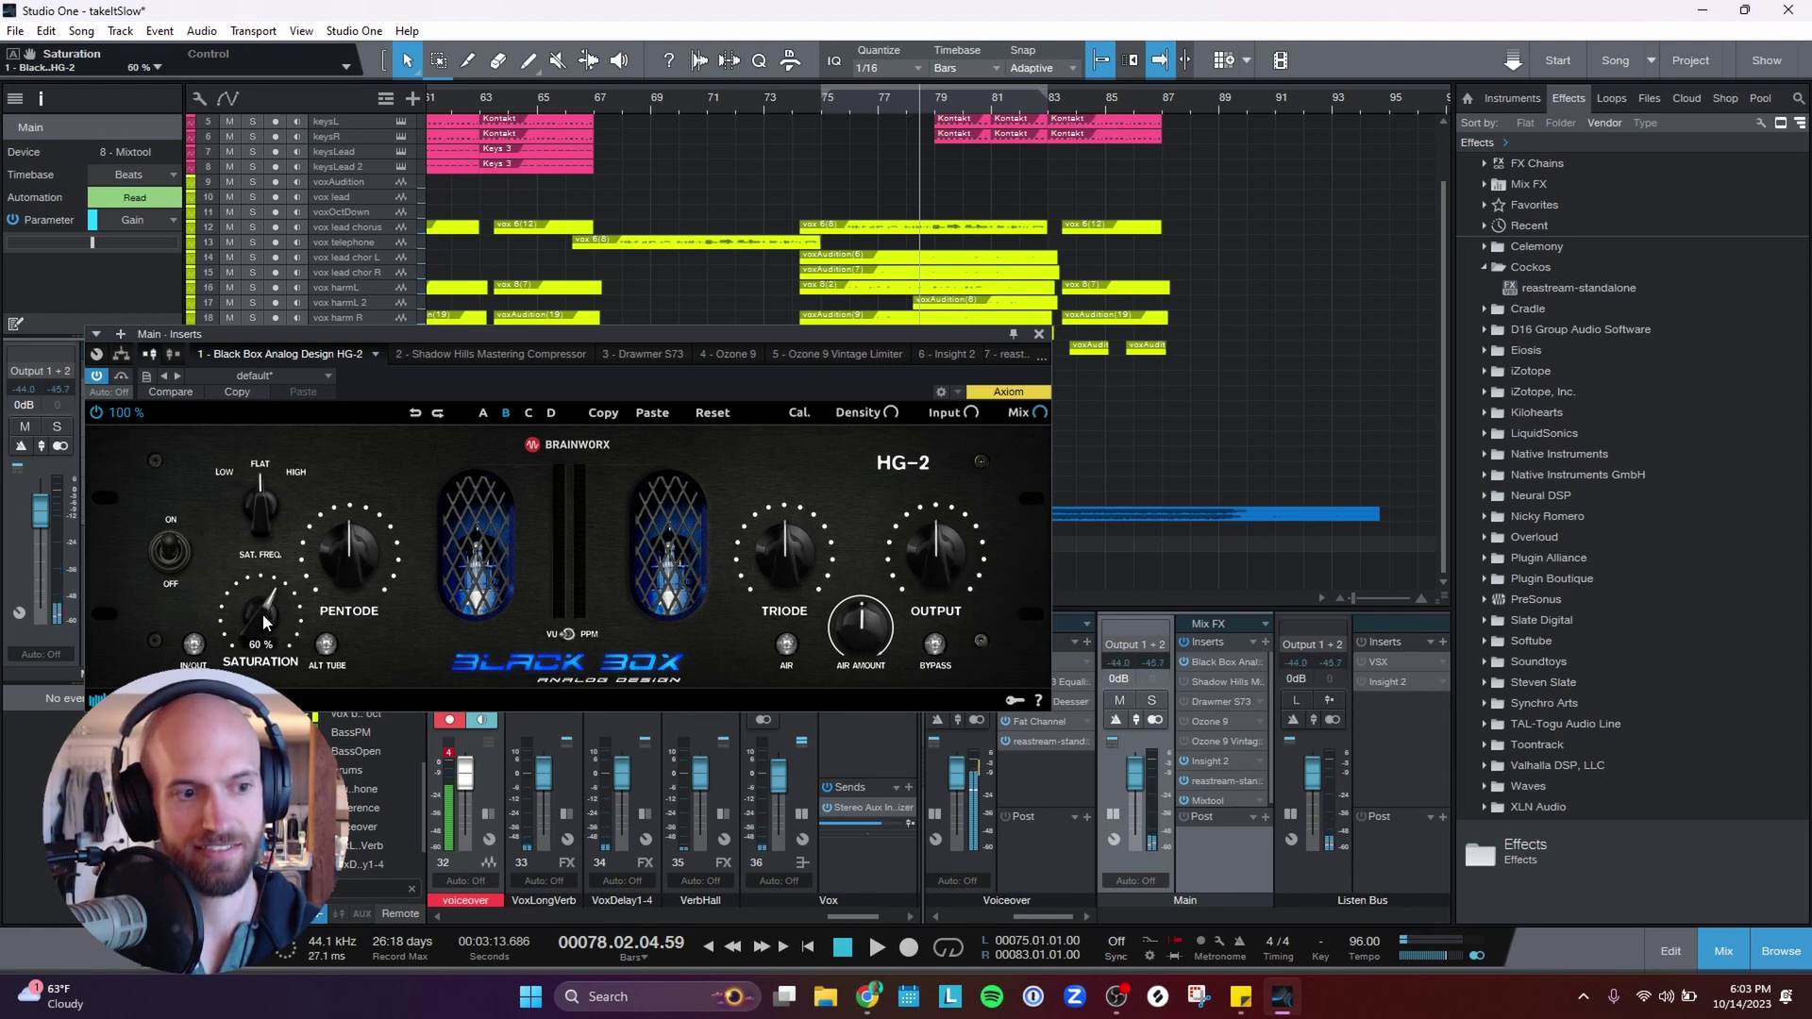
{"action": "left_click_drag", "start_coordinate": [350, 565], "coordinate": [348, 540]}
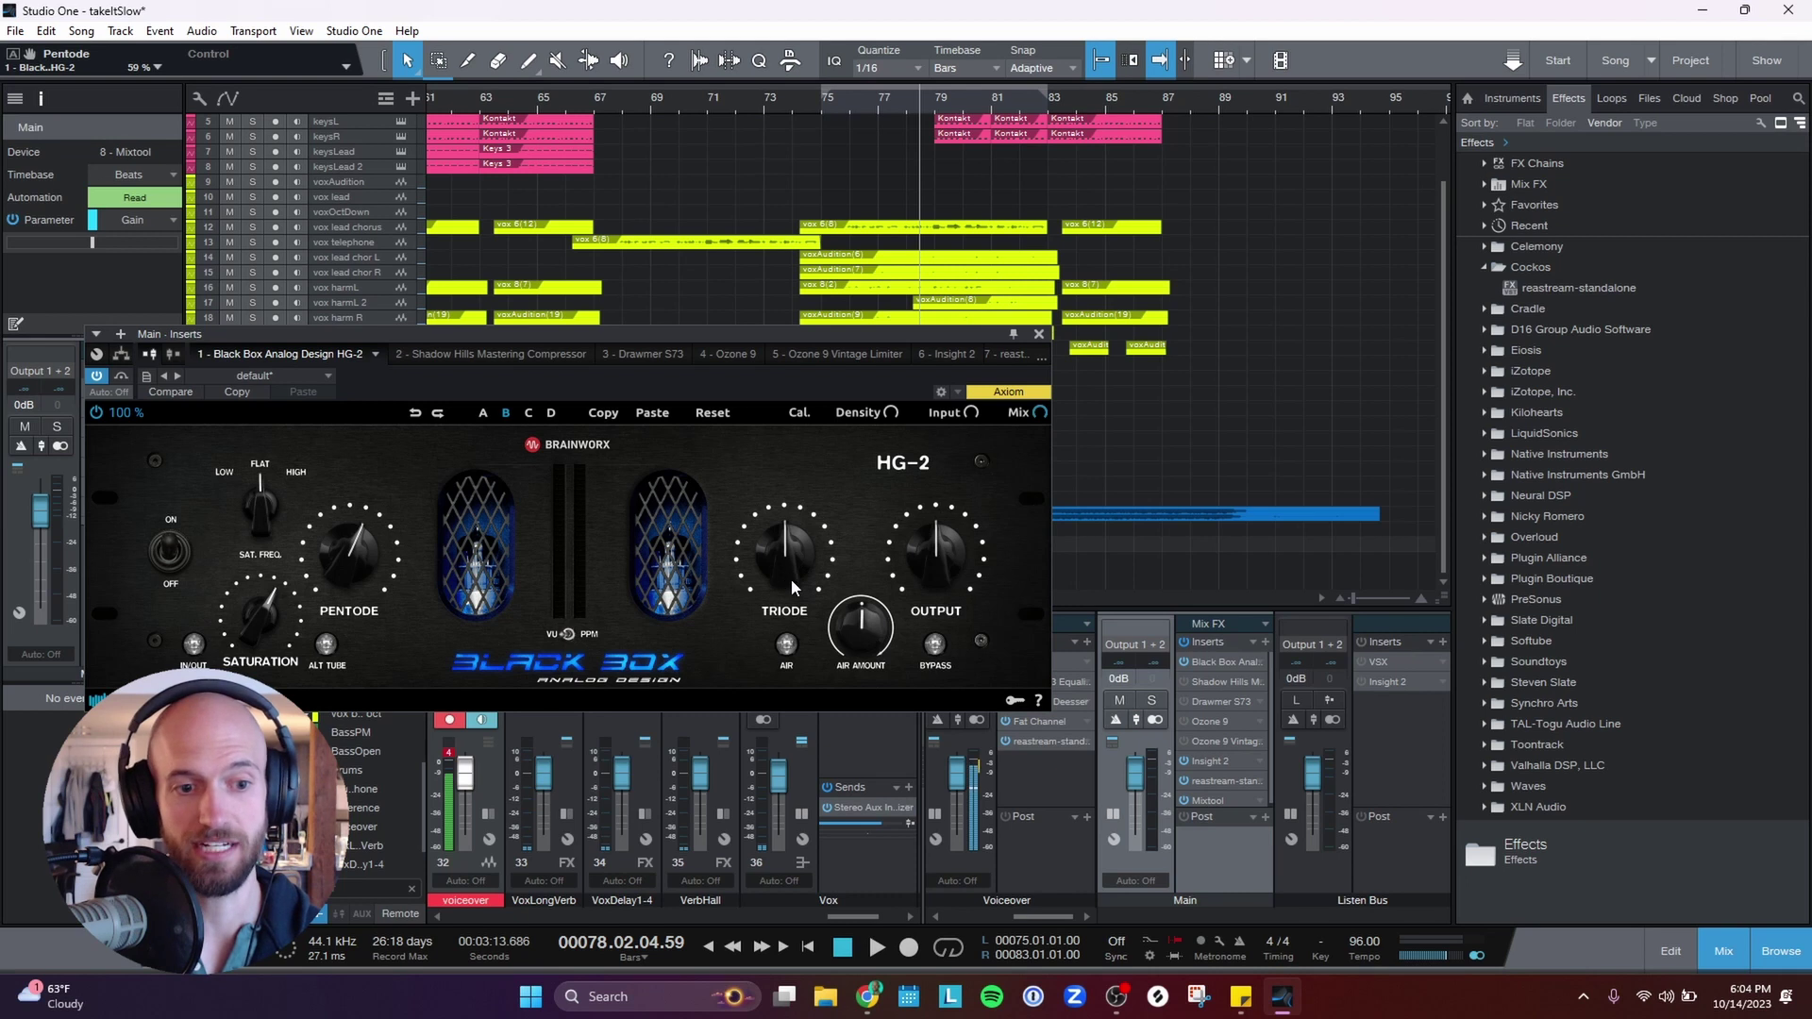
{"action": "left_click", "coordinate": [787, 646]}
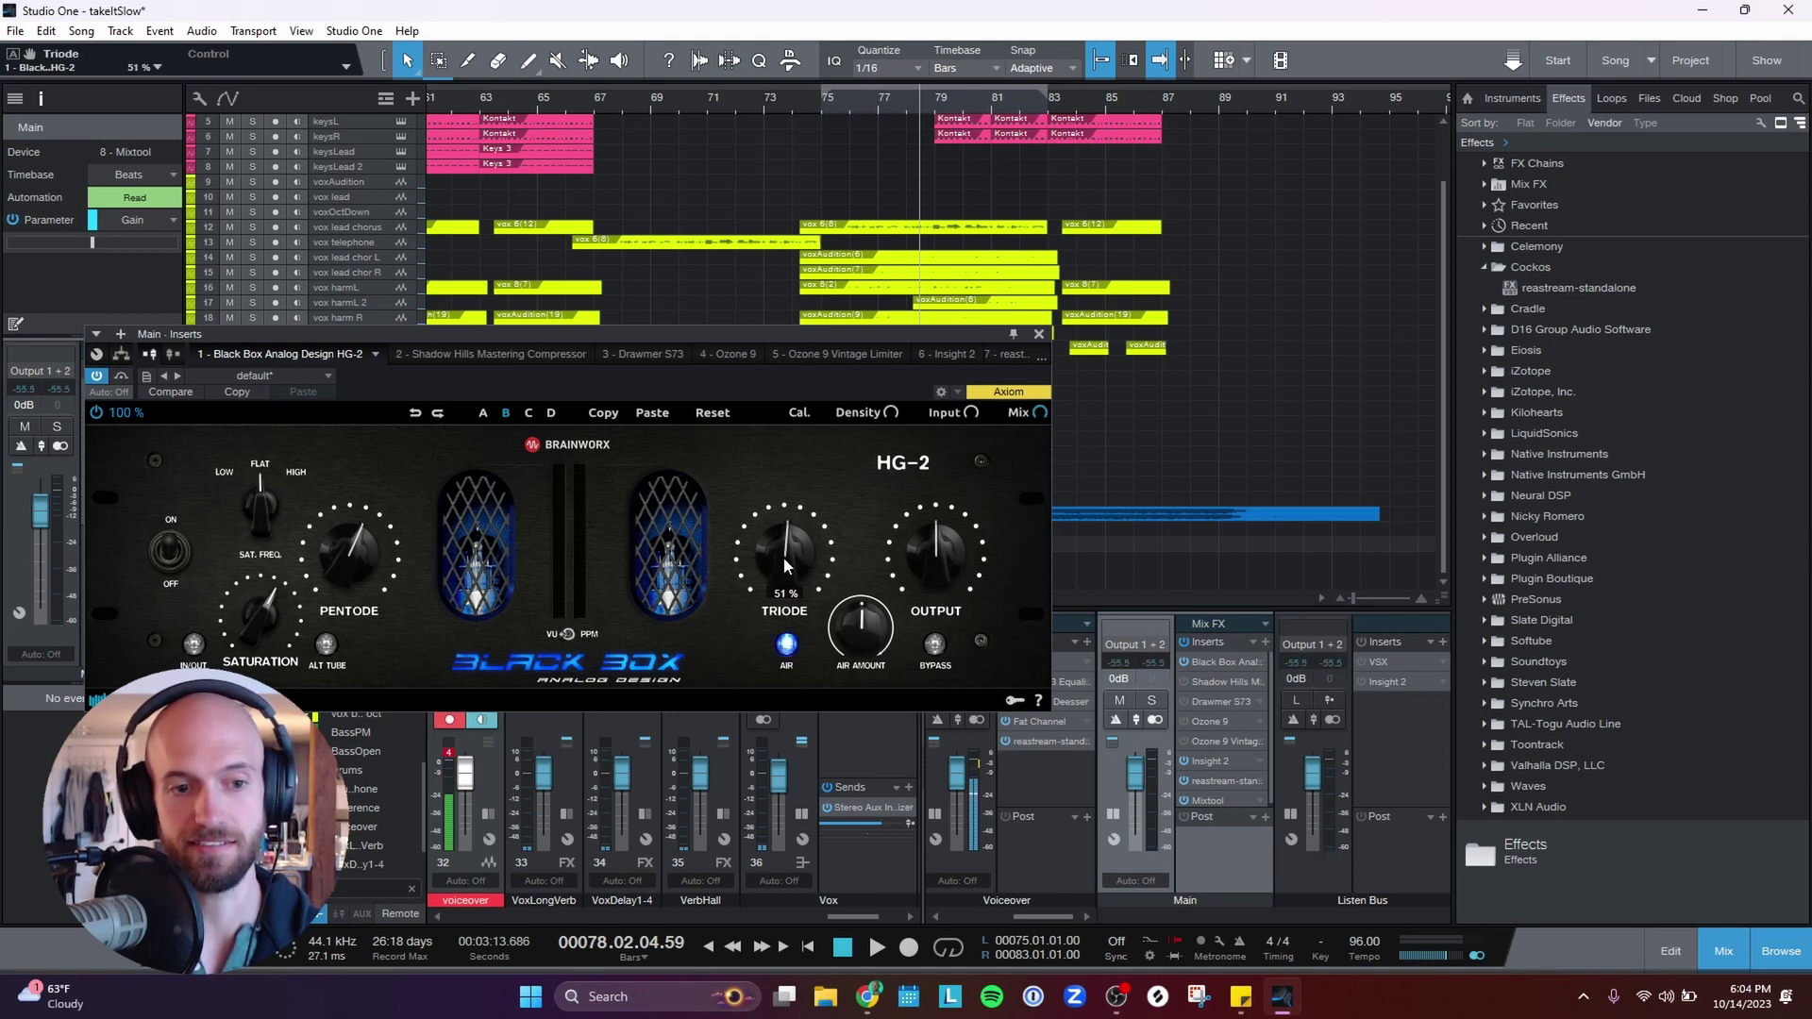
{"action": "left_click_drag", "start_coordinate": [784, 557], "coordinate": [784, 540]}
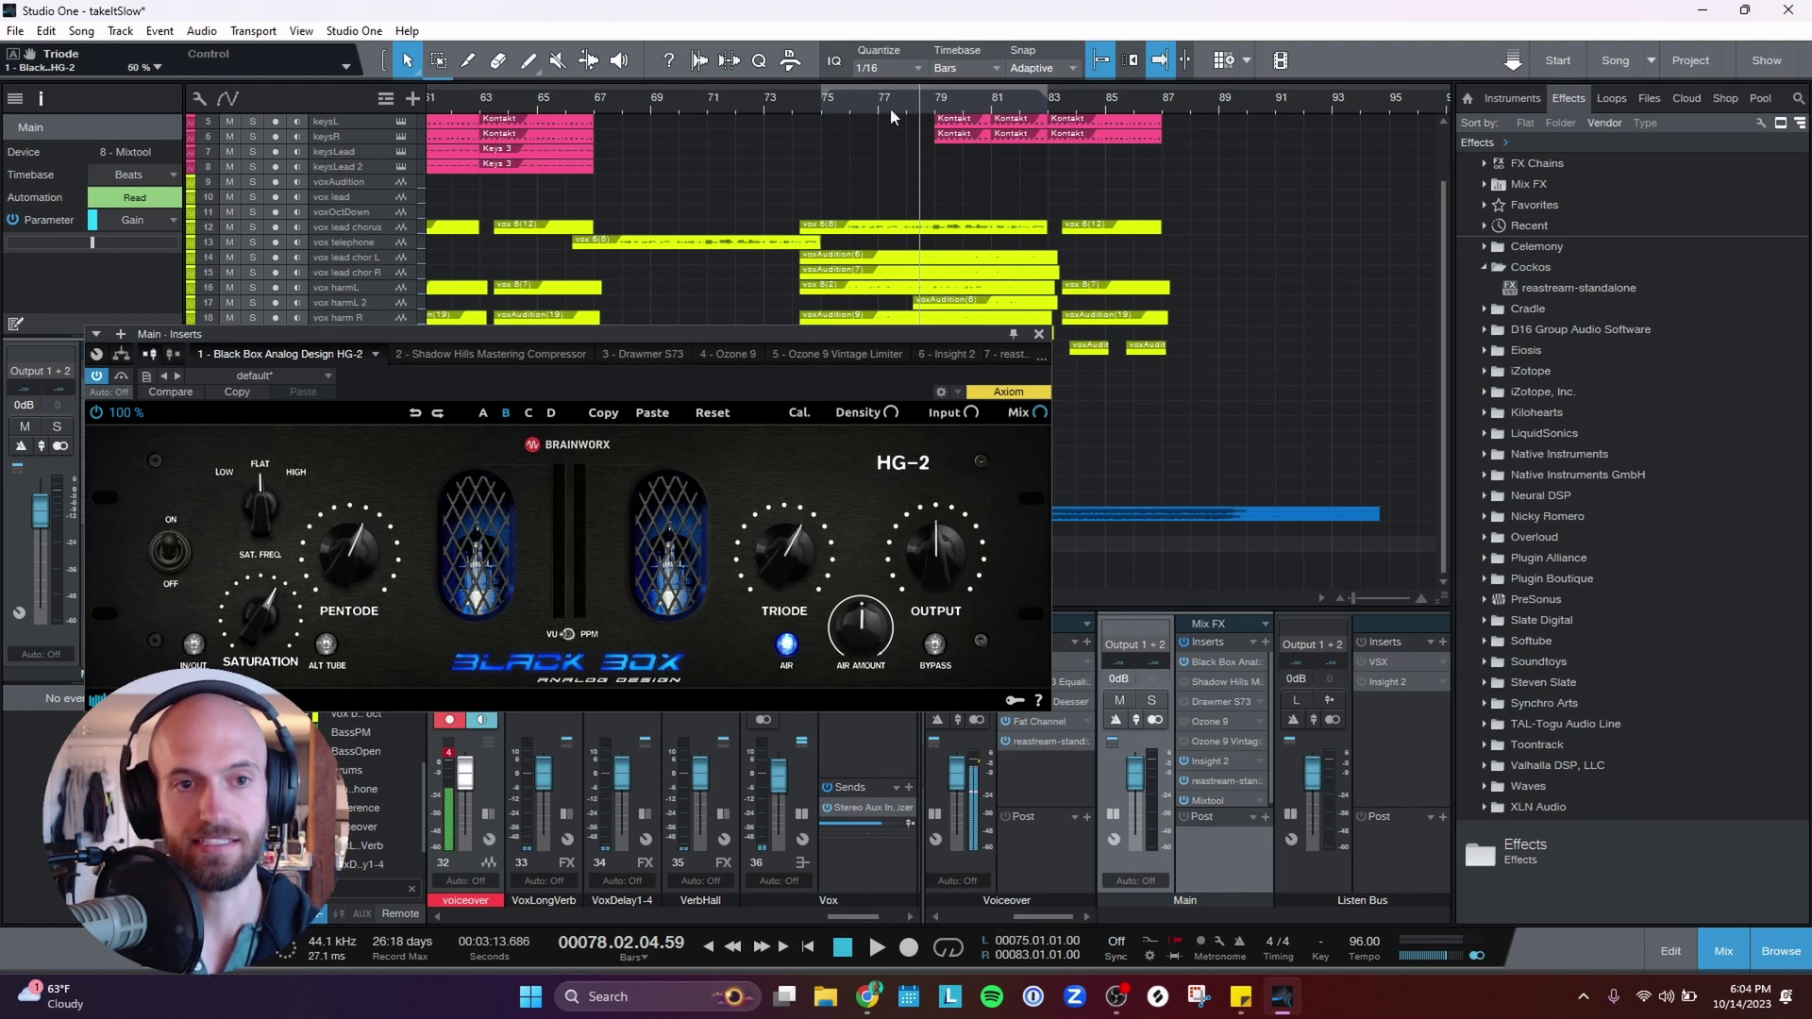
Play from bar 75 while toggling the HG-2 off and back on to compare.
{"action": "left_click", "coordinate": [823, 106]}
{"action": "key", "text": "space"}
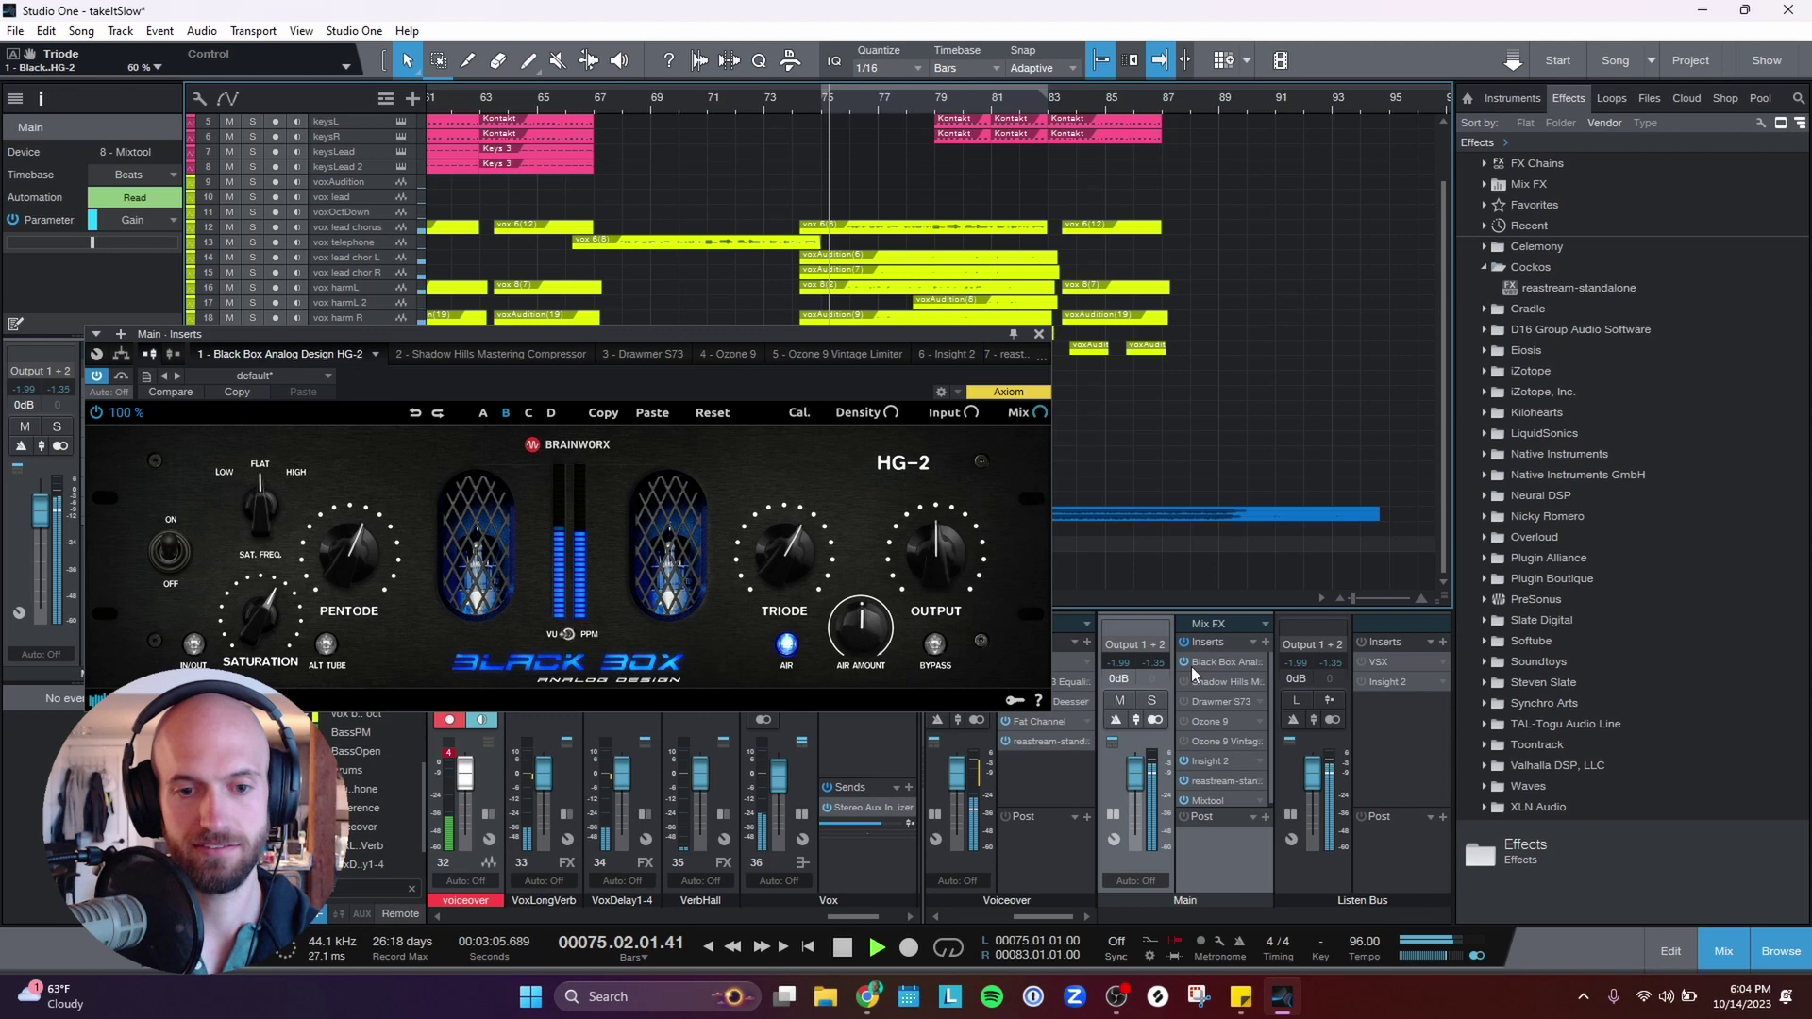
{"action": "left_click", "coordinate": [1183, 661]}
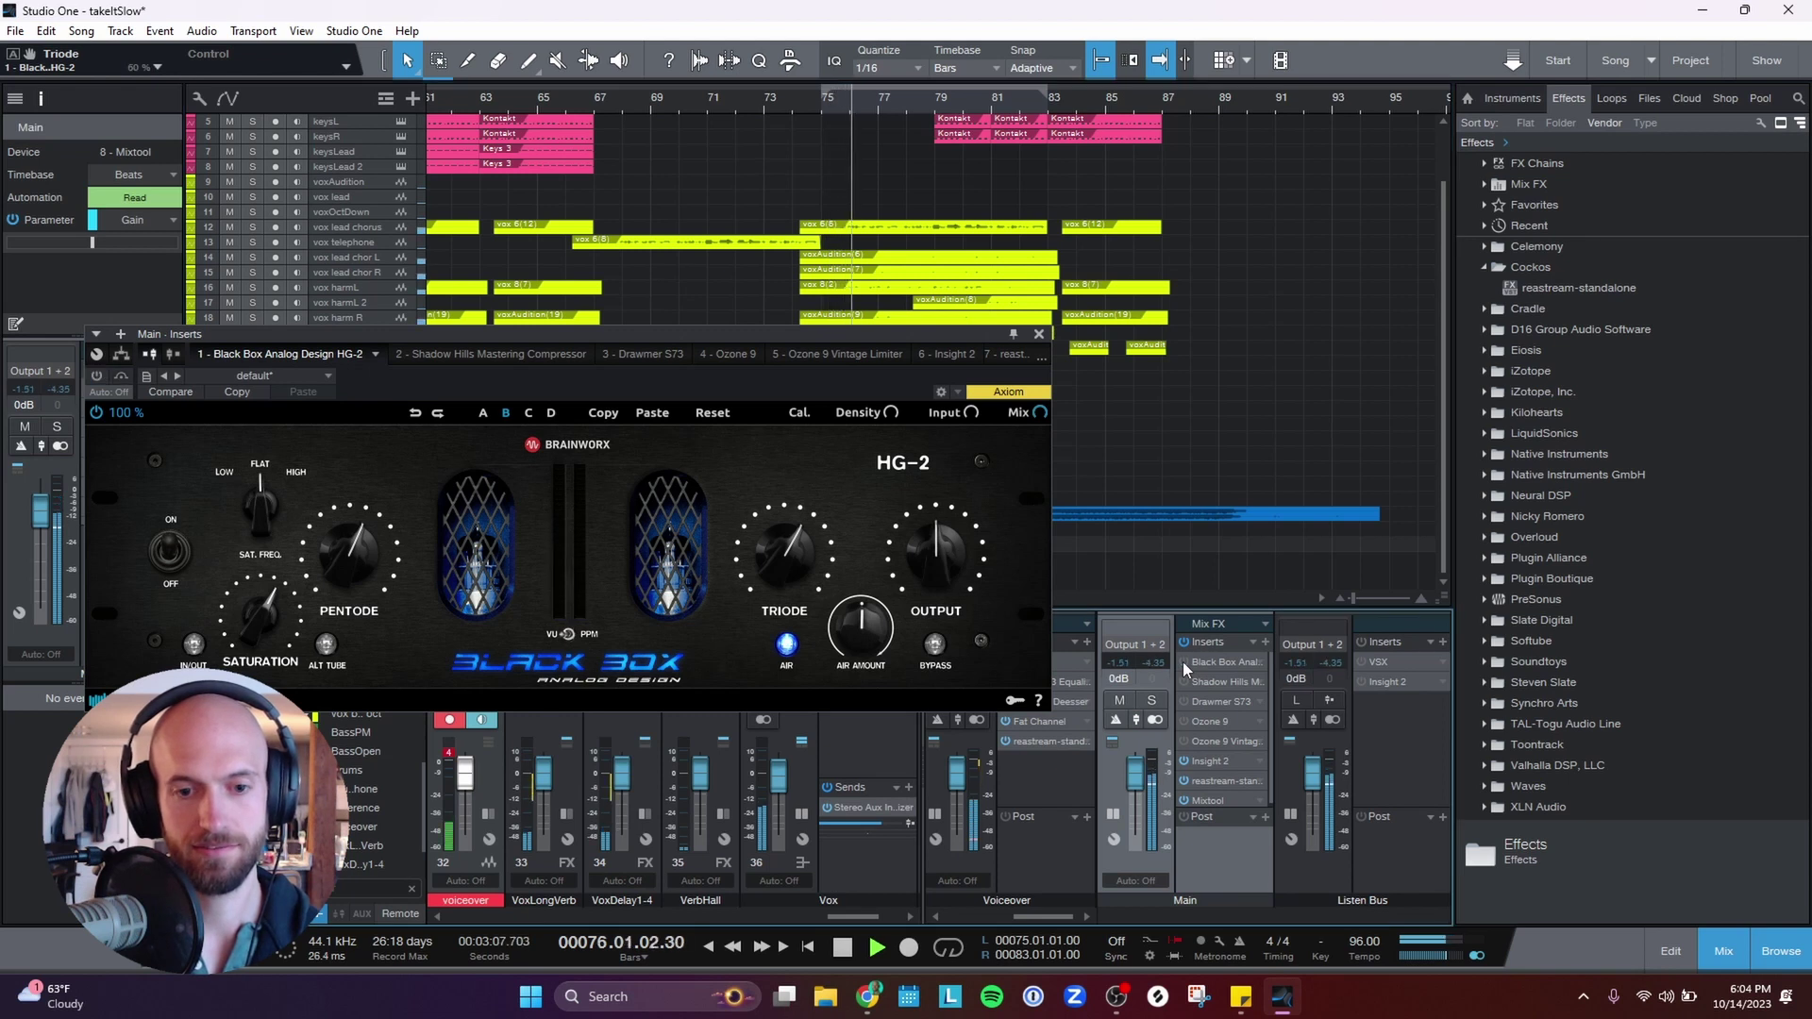
{"action": "left_click", "coordinate": [1182, 661]}
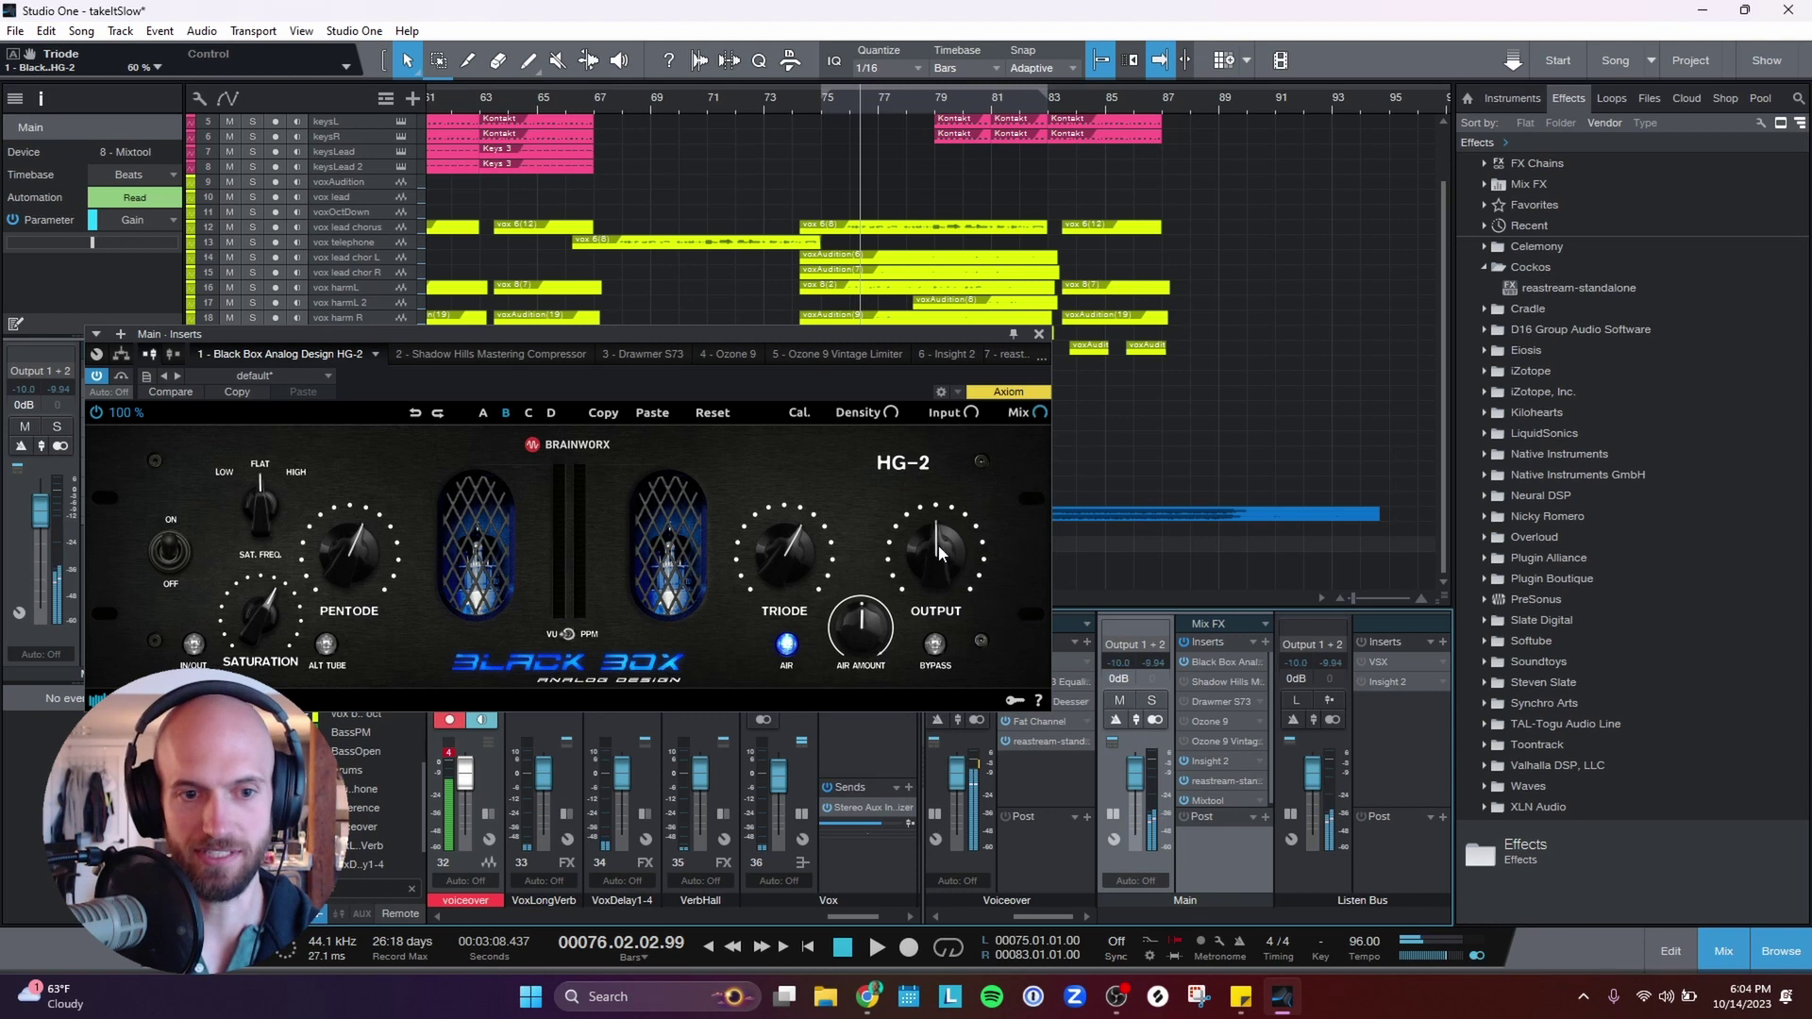
Lower the HG-2 Output to 37% and audition the result.
{"action": "scroll", "coordinate": [938, 546], "scroll_direction": "down", "scroll_amount": 3}
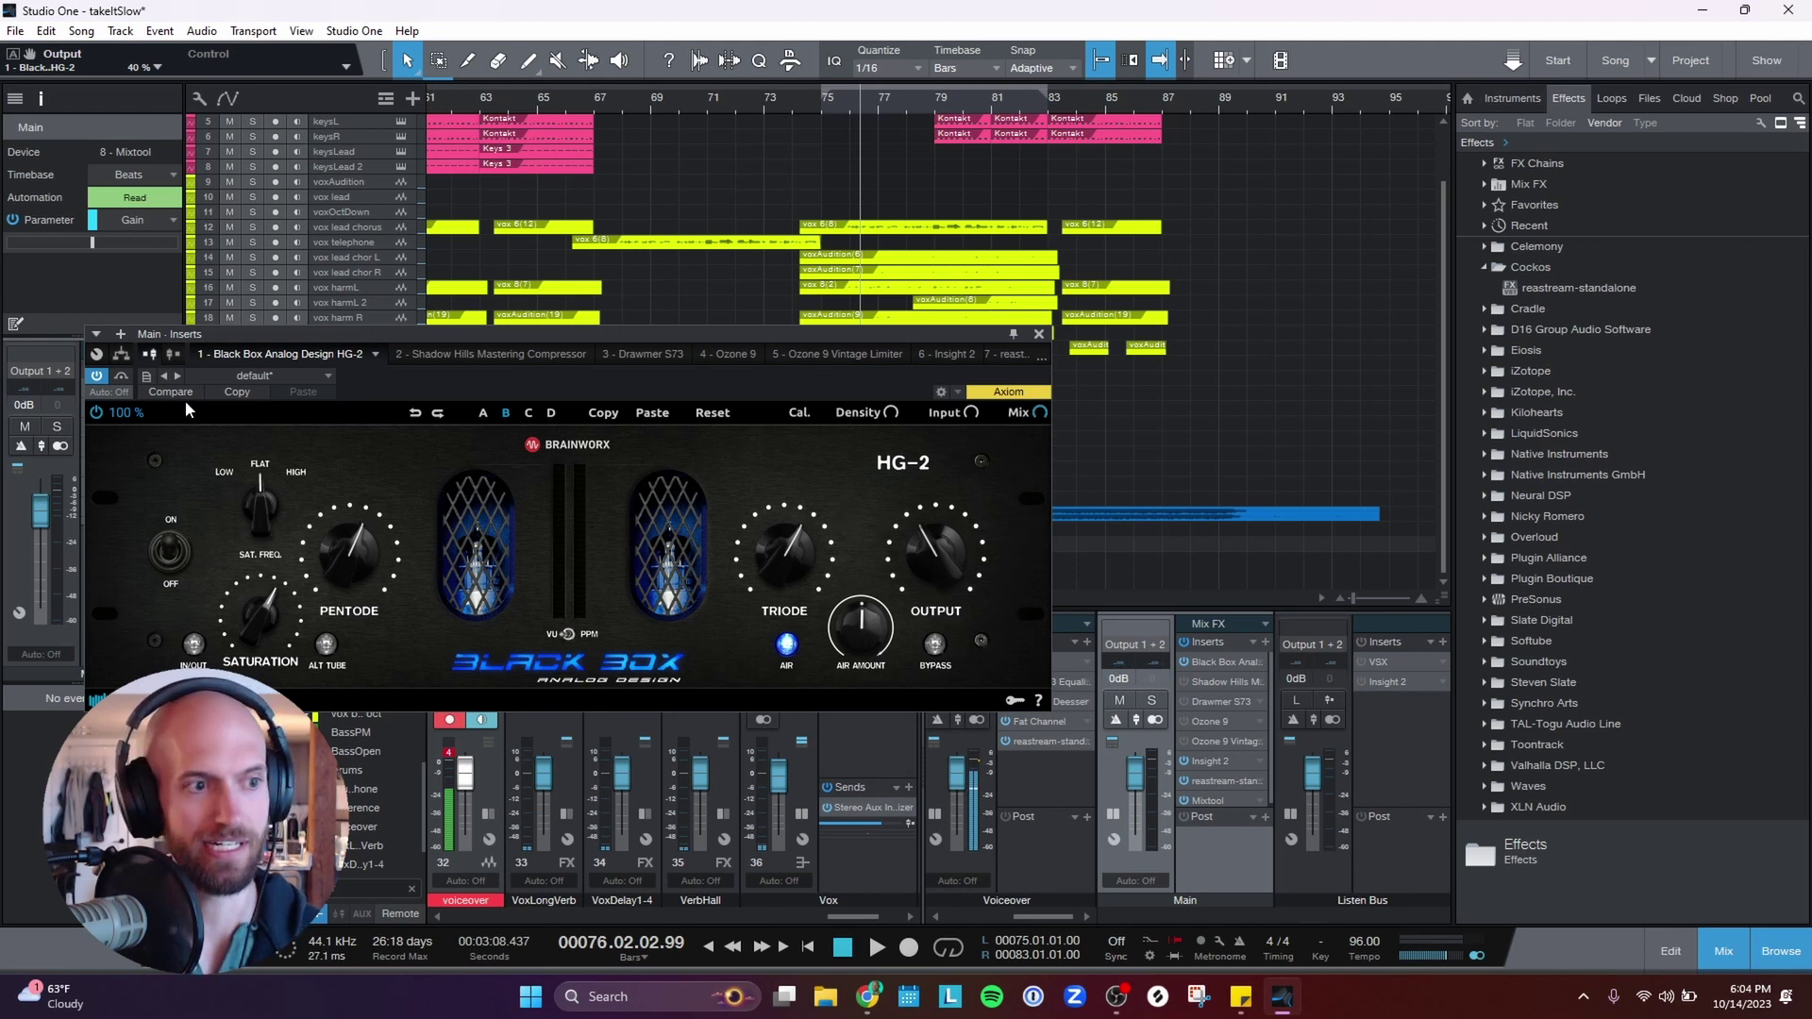
{"action": "key", "text": "space"}
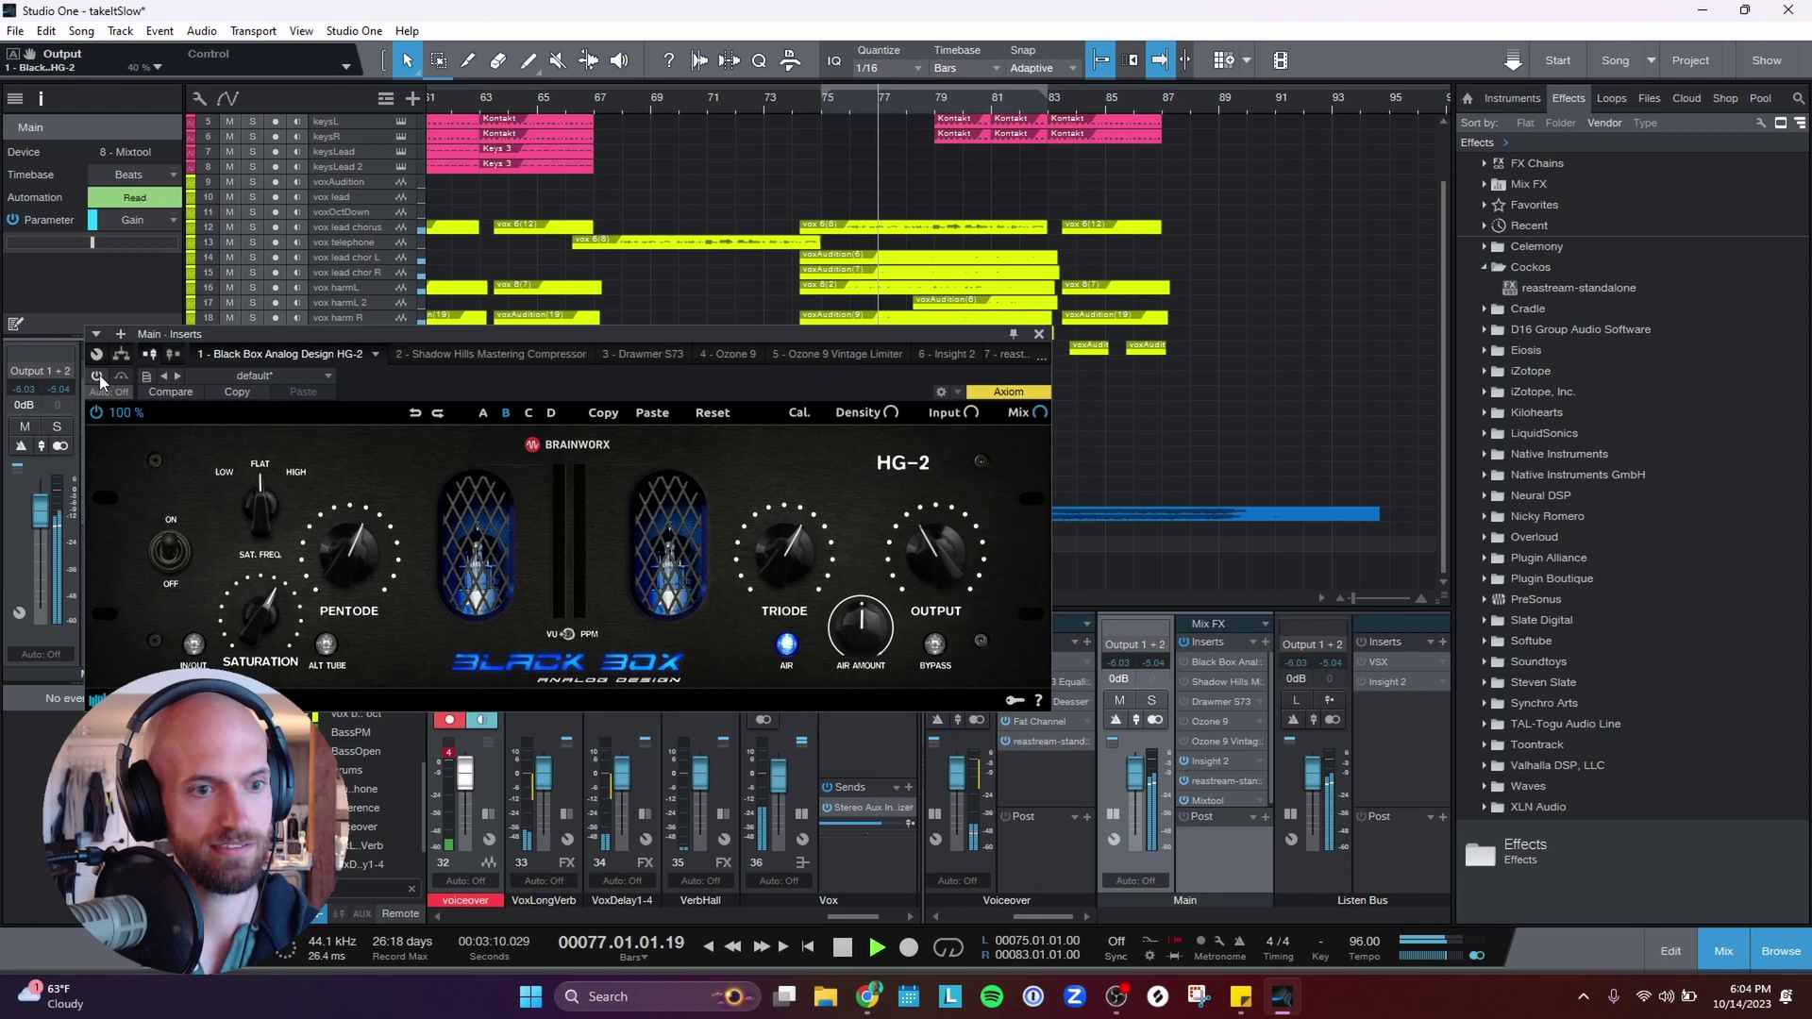
{"action": "key", "text": "space"}
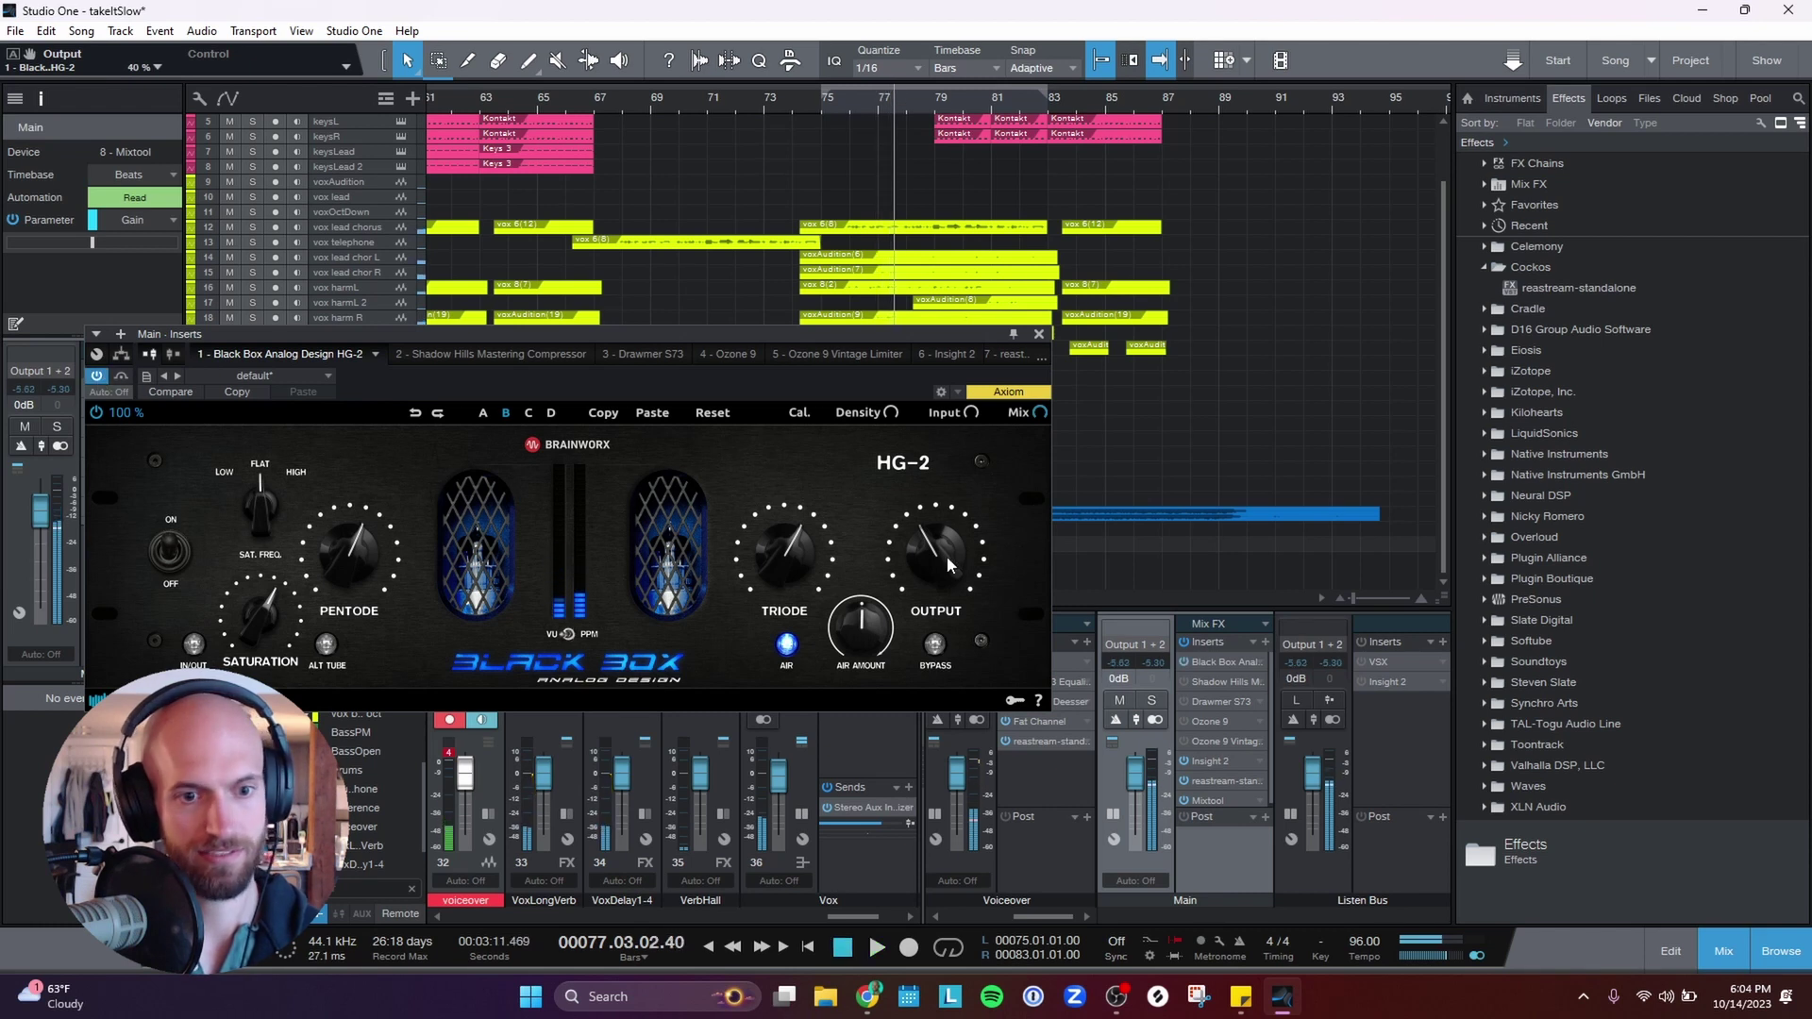
{"action": "key", "text": "space"}
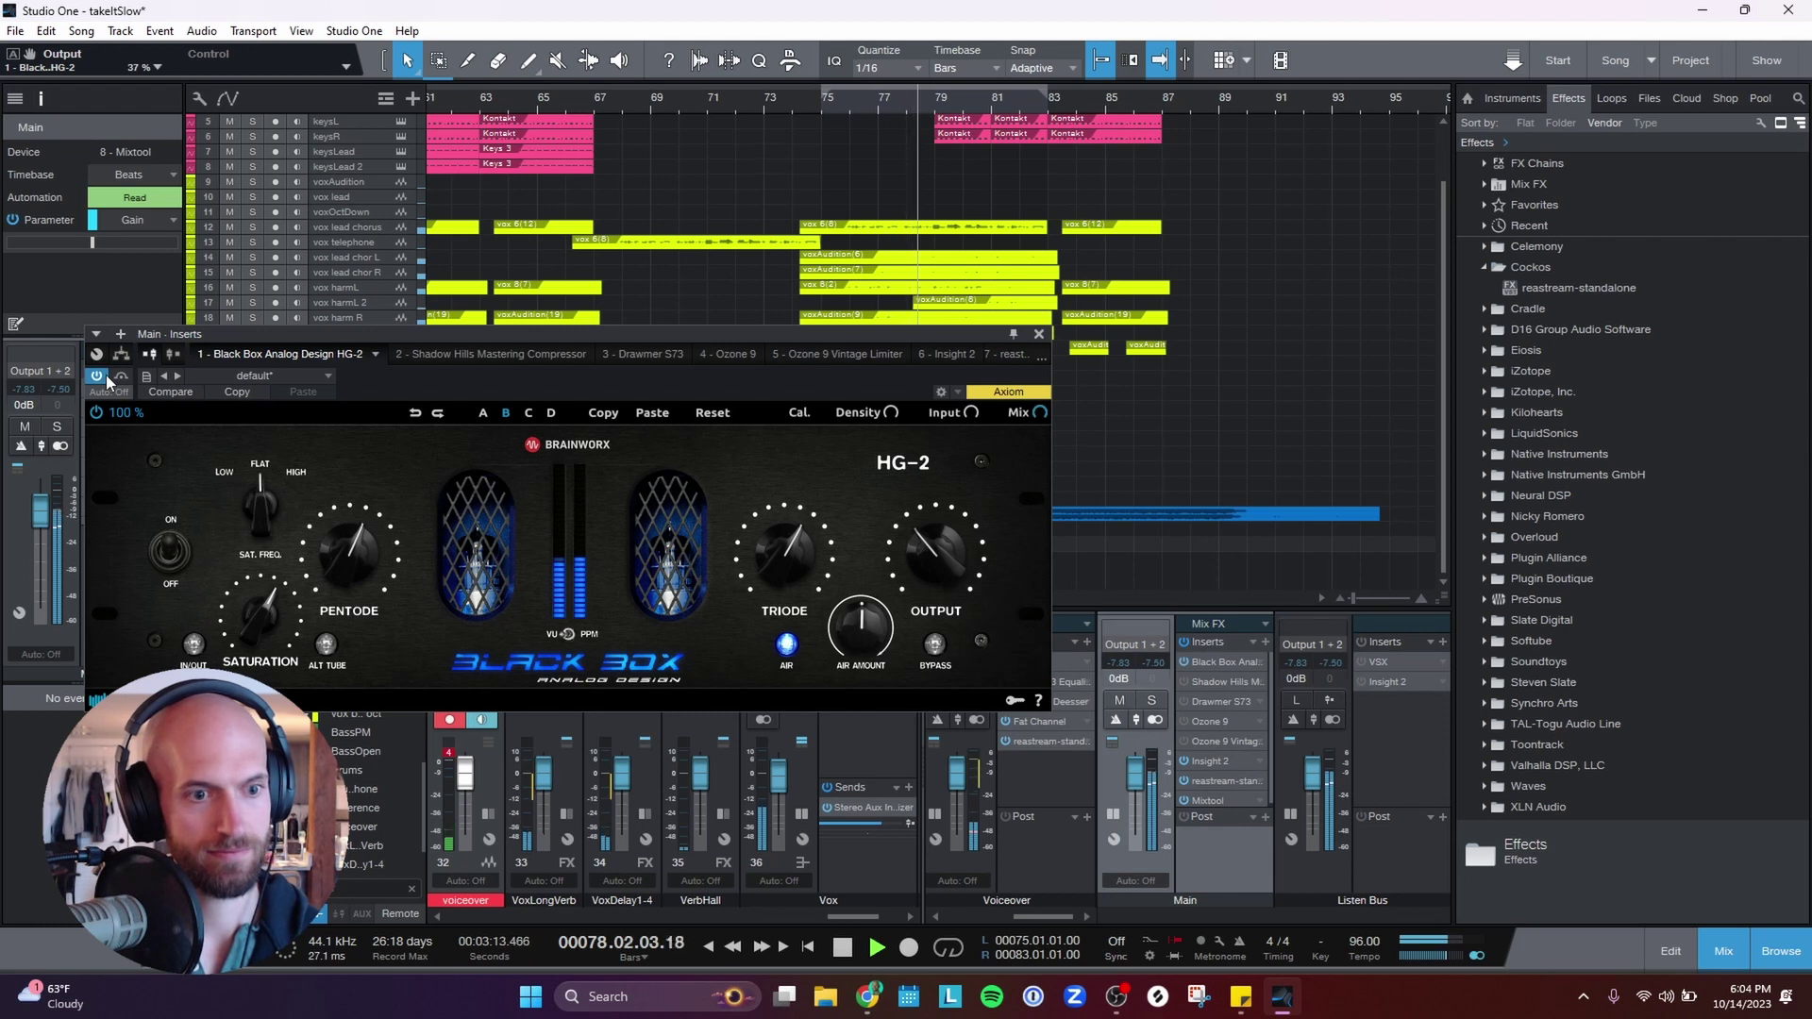
{"action": "key", "text": "space"}
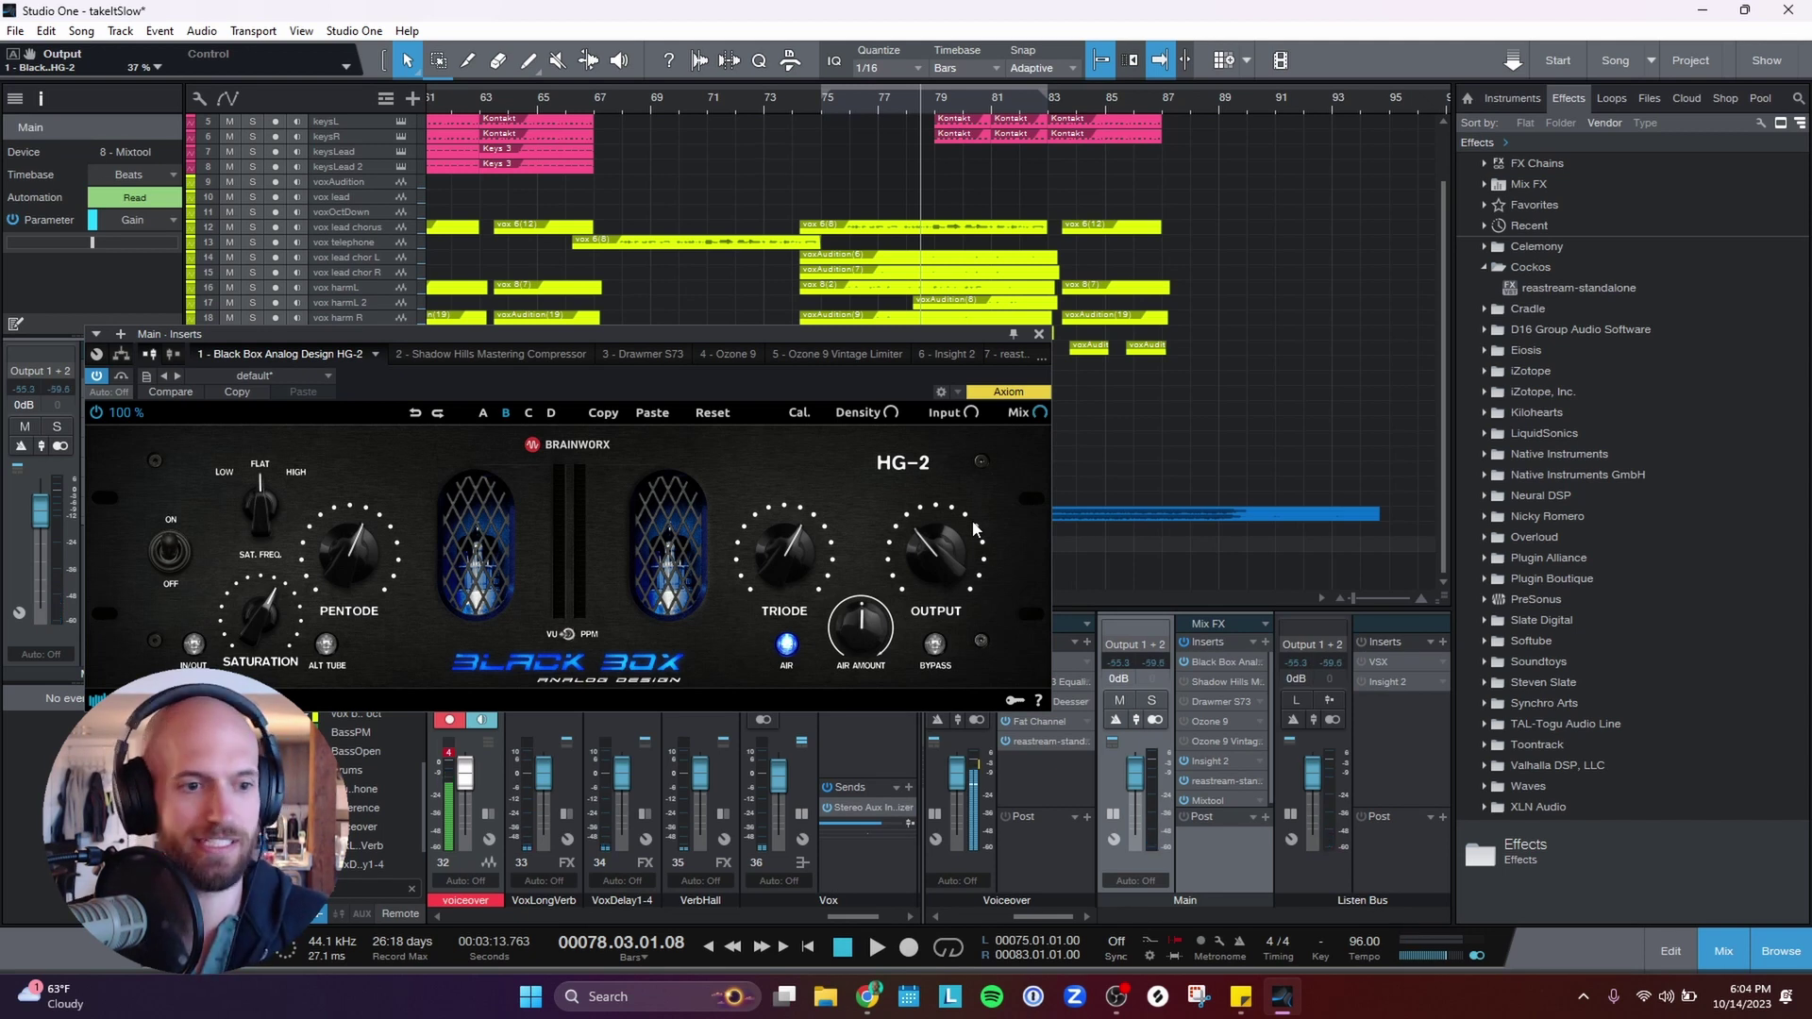
Close the HG-2, open the Shadow Hills compressor window and switch it back on.
{"action": "left_click", "coordinate": [1039, 335]}
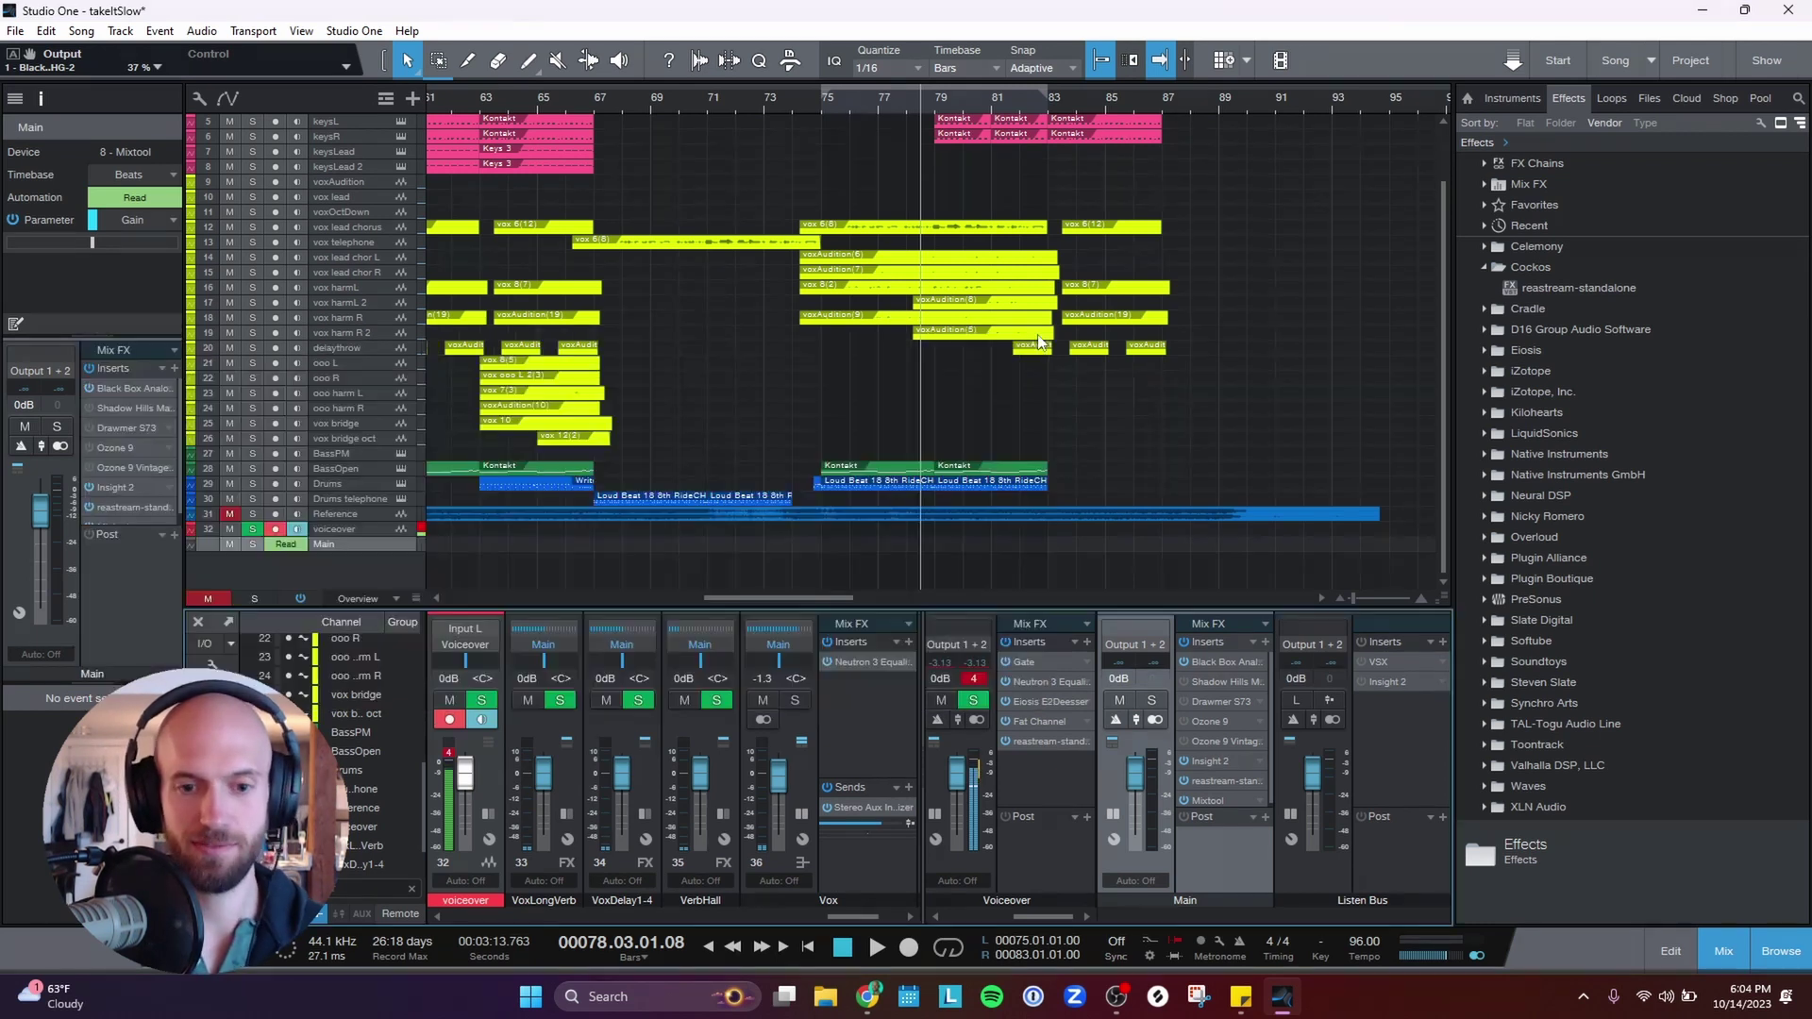
{"action": "double_click", "coordinate": [1204, 677]}
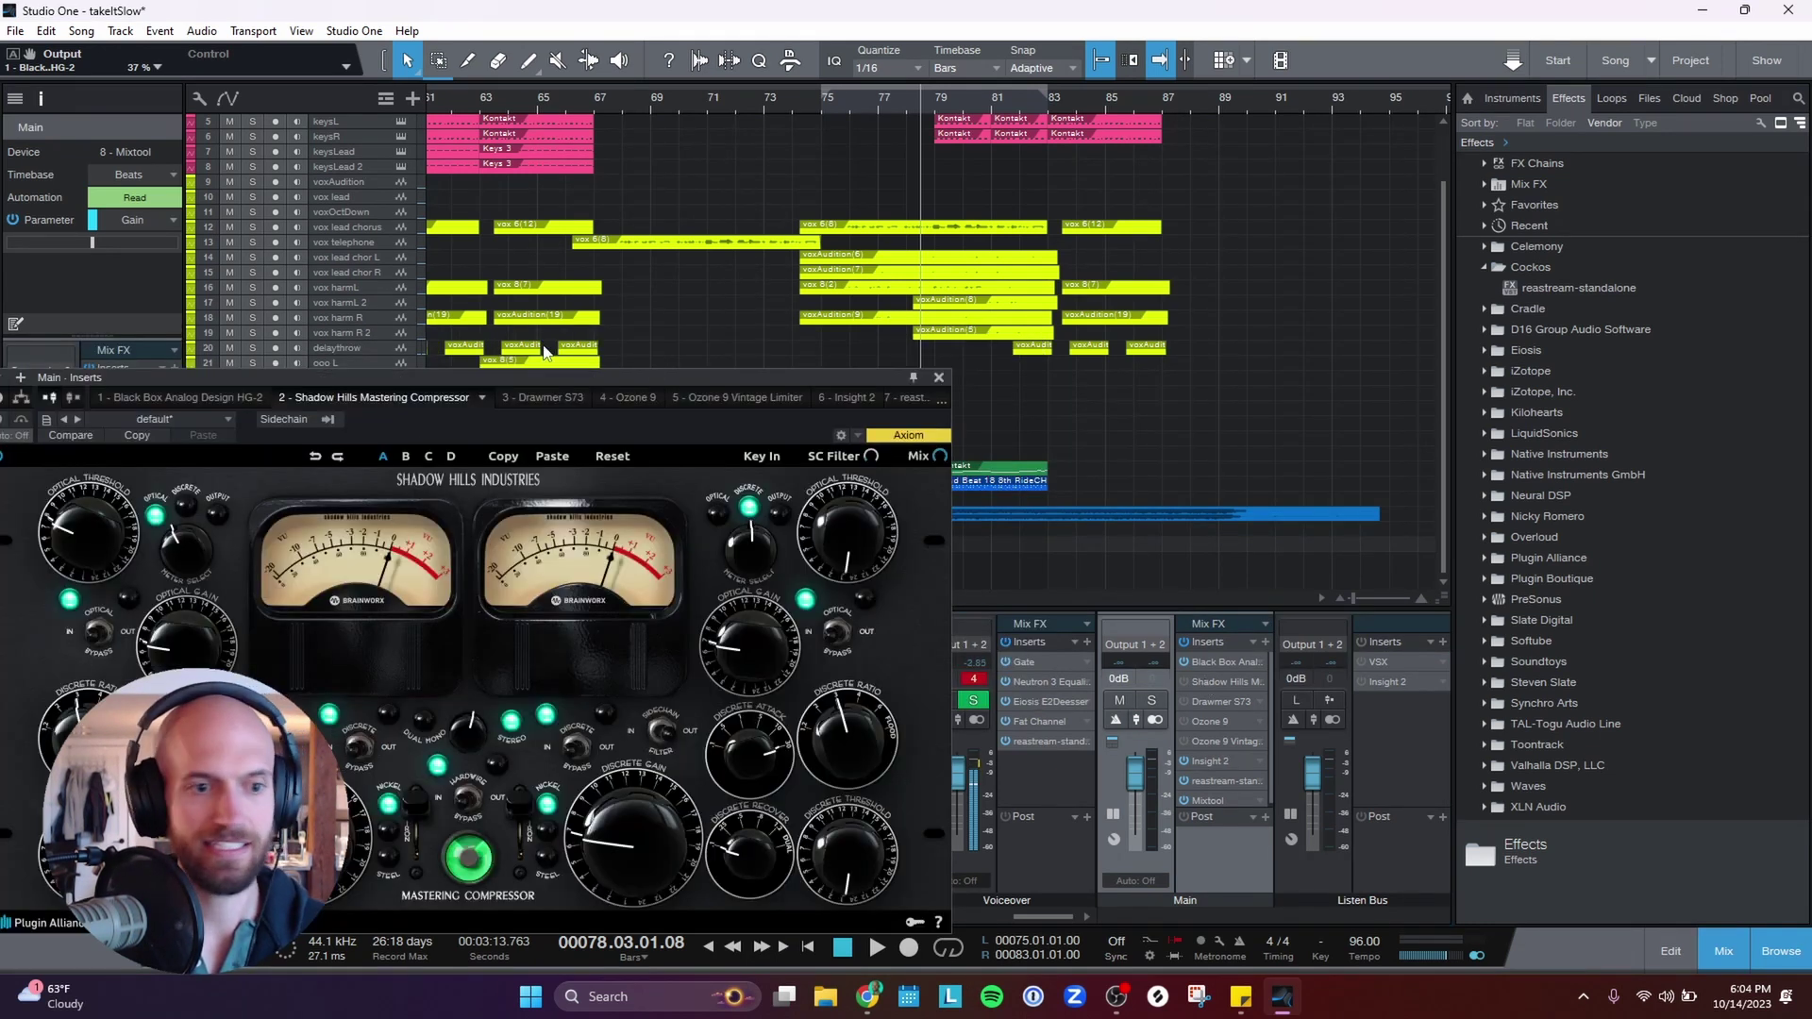
{"action": "left_click_drag", "start_coordinate": [530, 375], "coordinate": [706, 252]}
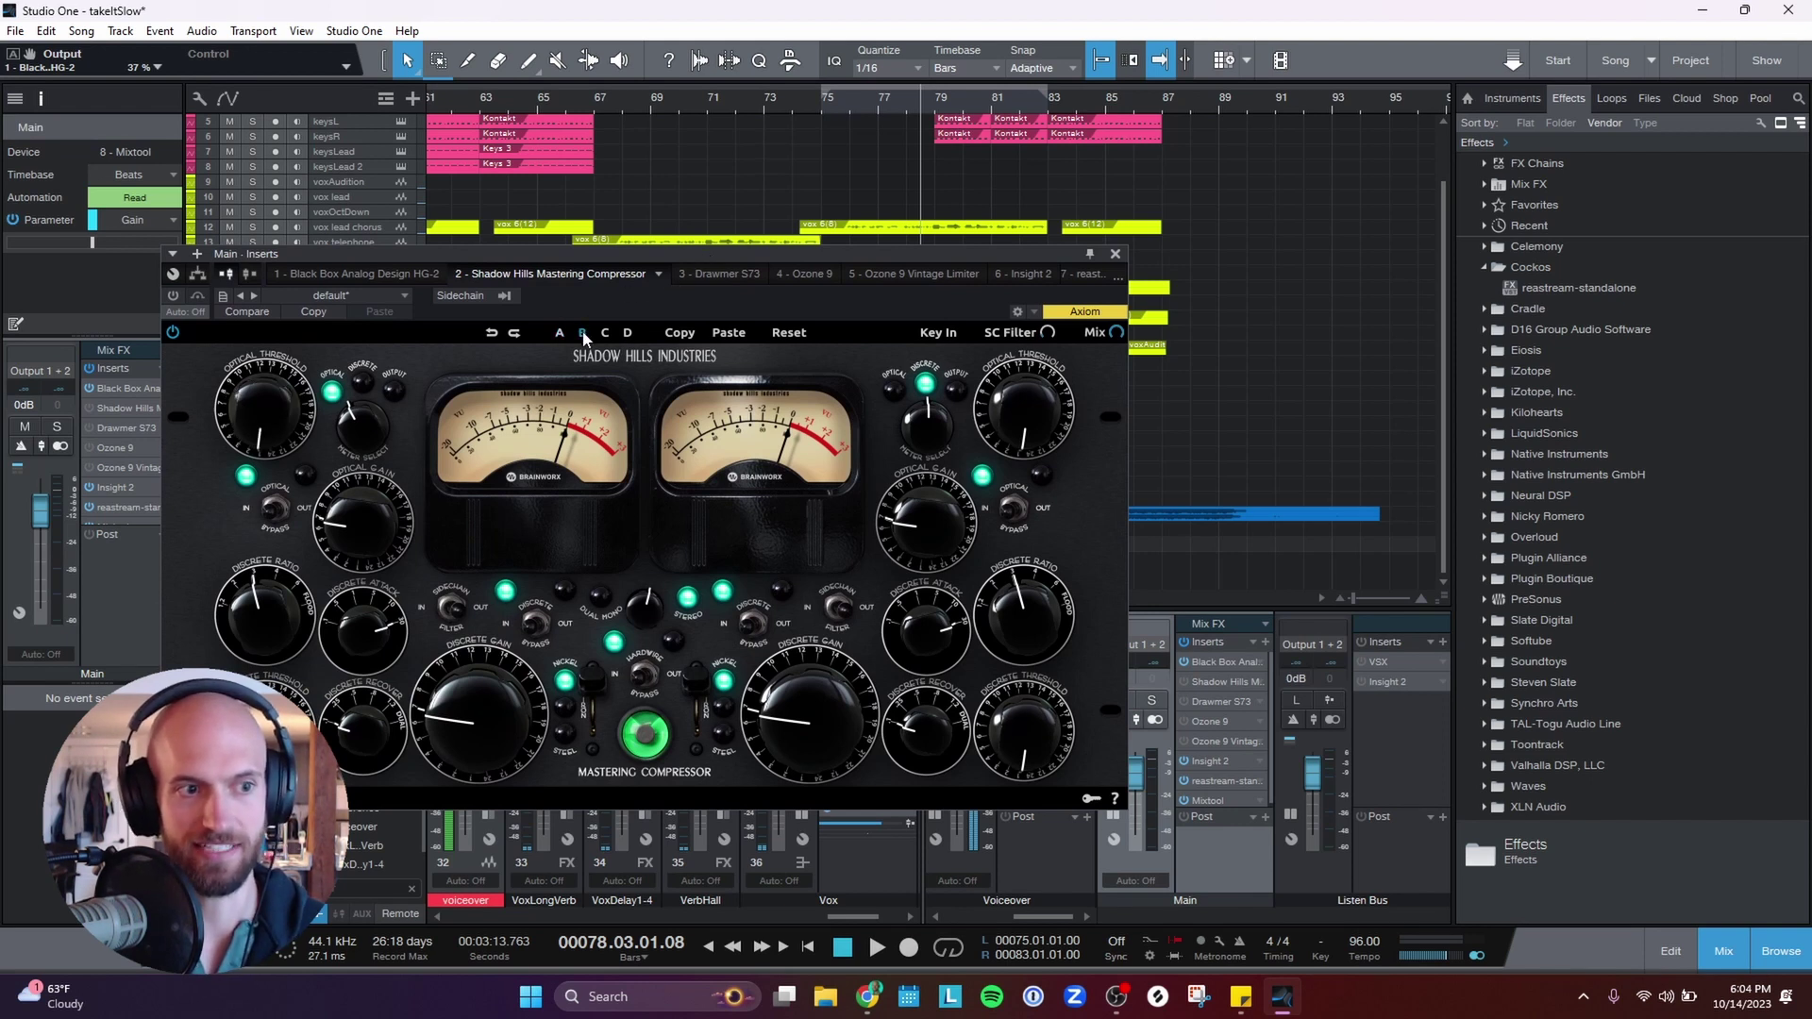
{"action": "left_click", "coordinate": [1185, 681]}
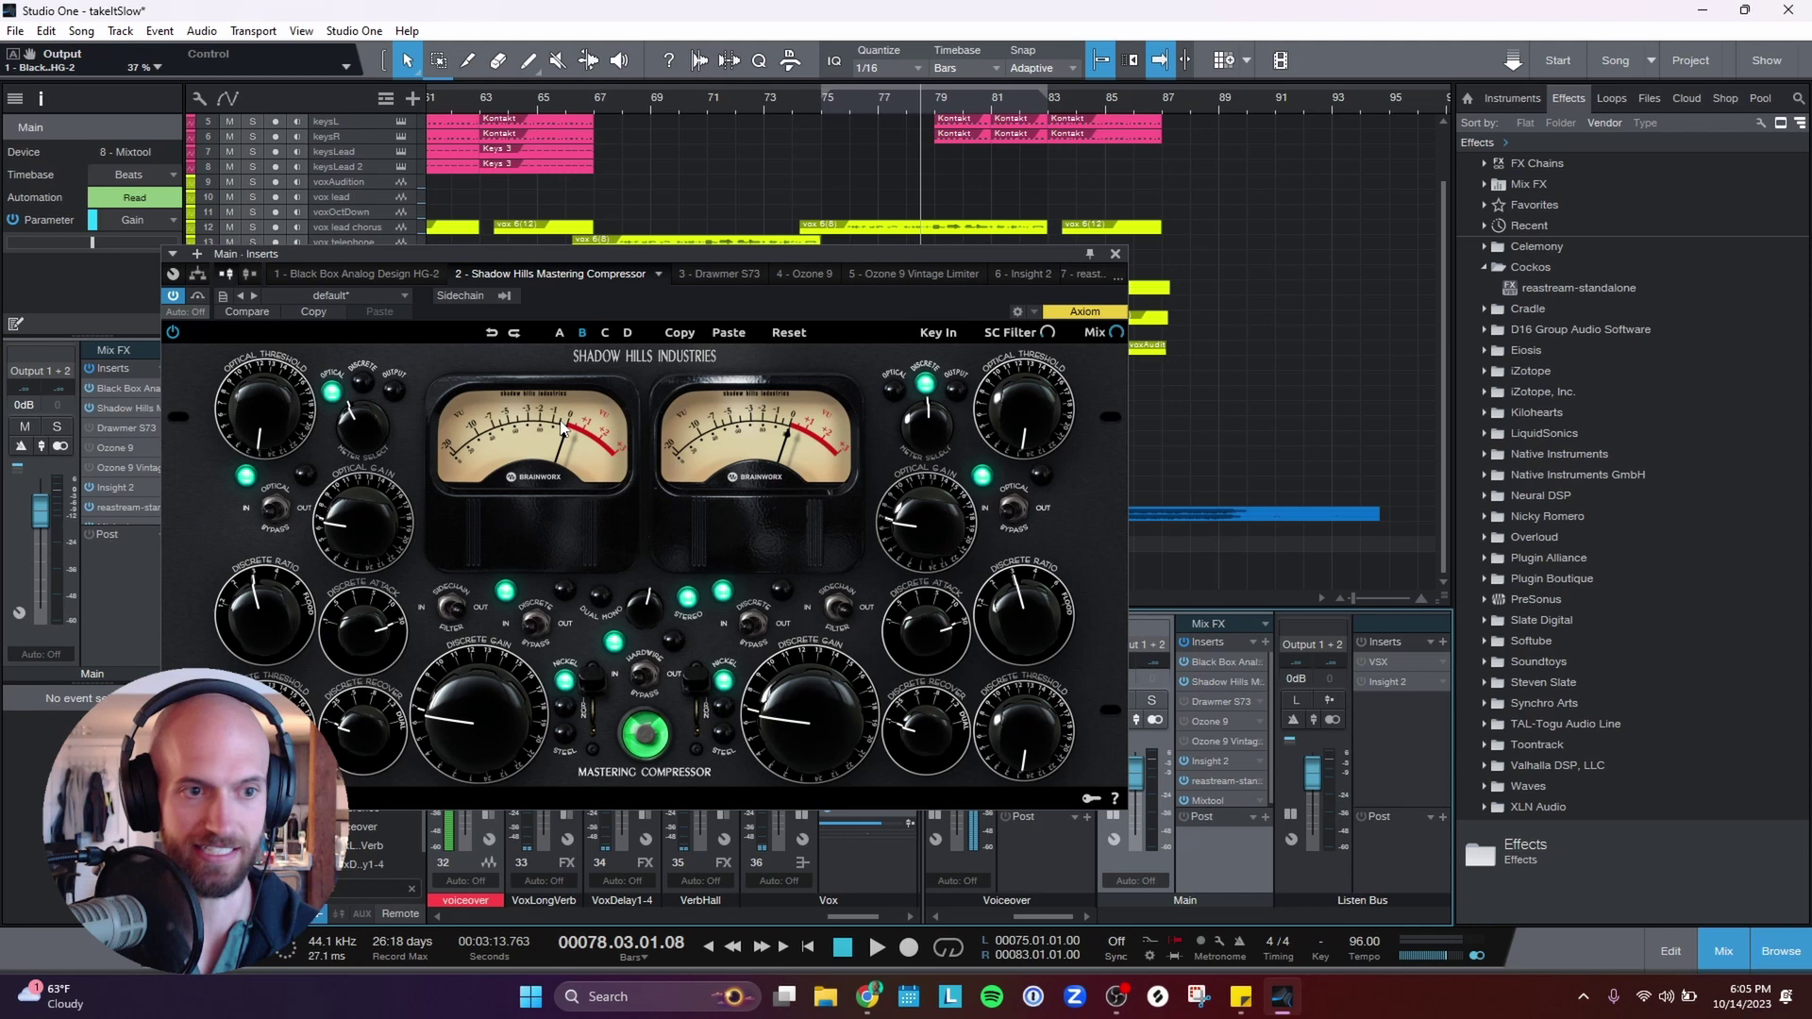
Play from bar 75 and lower the Shadow Hills optical threshold slightly.
{"action": "left_click", "coordinate": [819, 105]}
{"action": "key", "text": "space"}
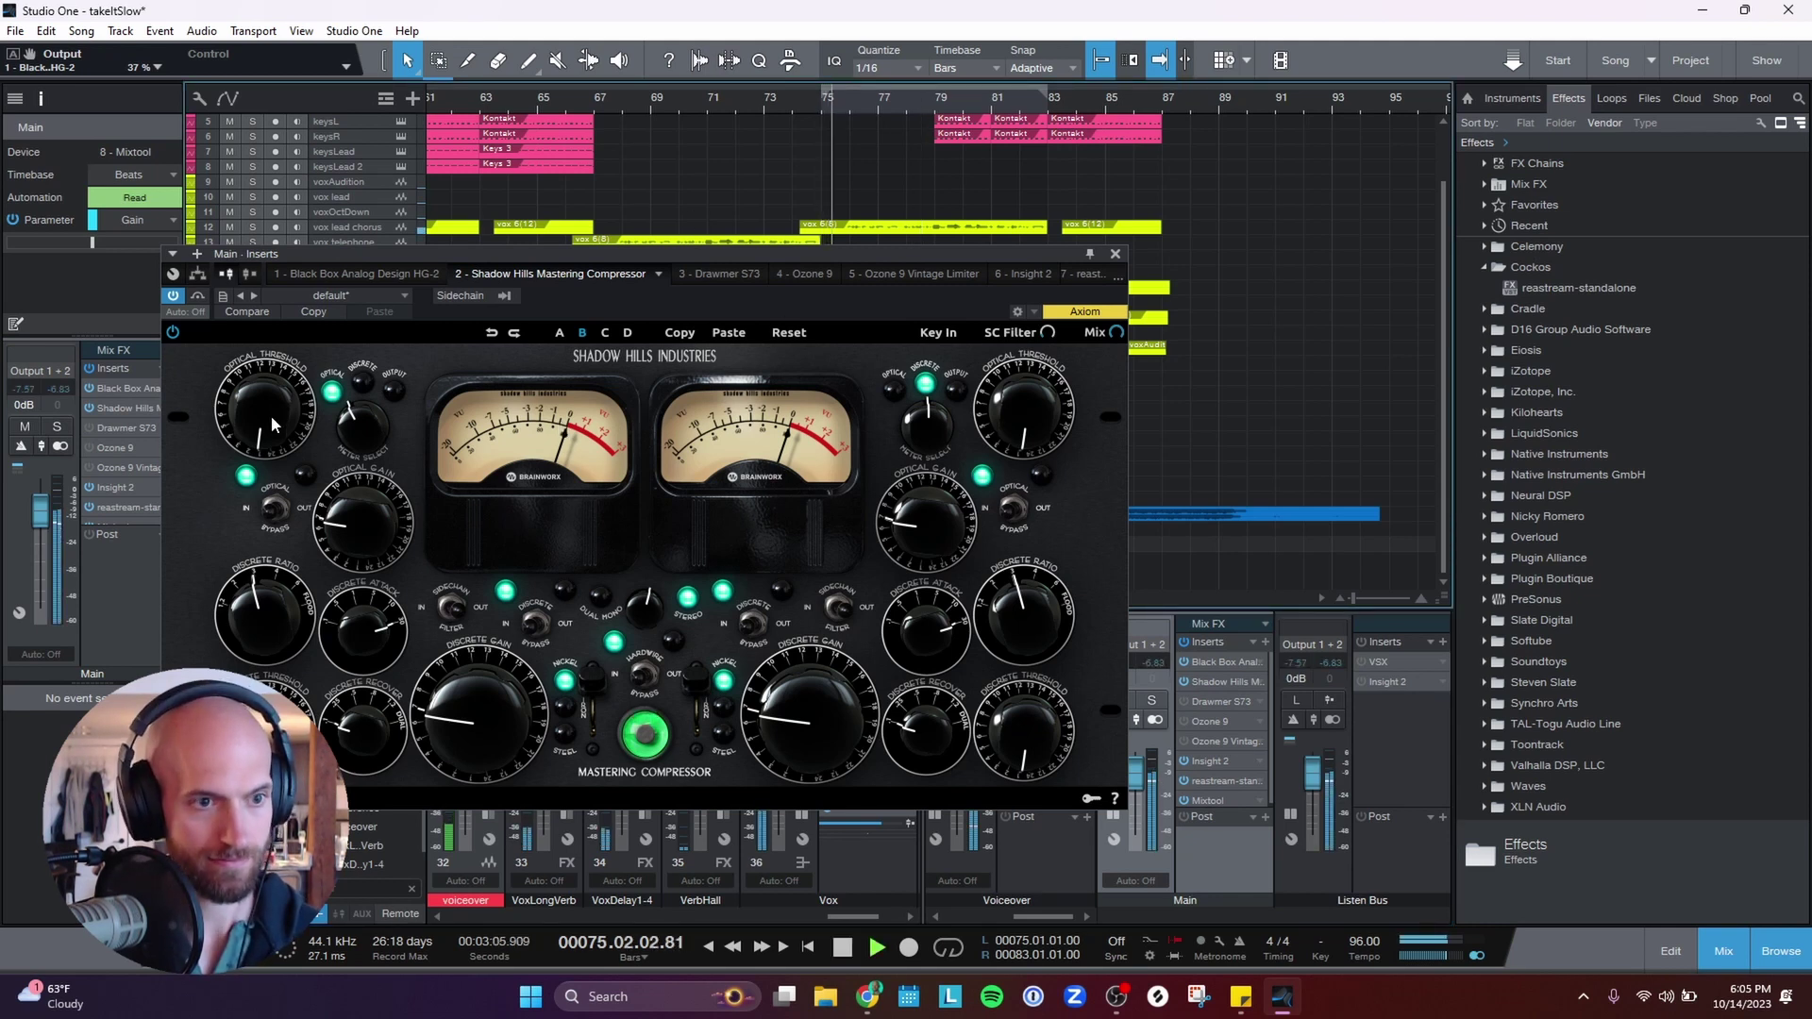
{"action": "left_click_drag", "start_coordinate": [269, 415], "coordinate": [243, 294]}
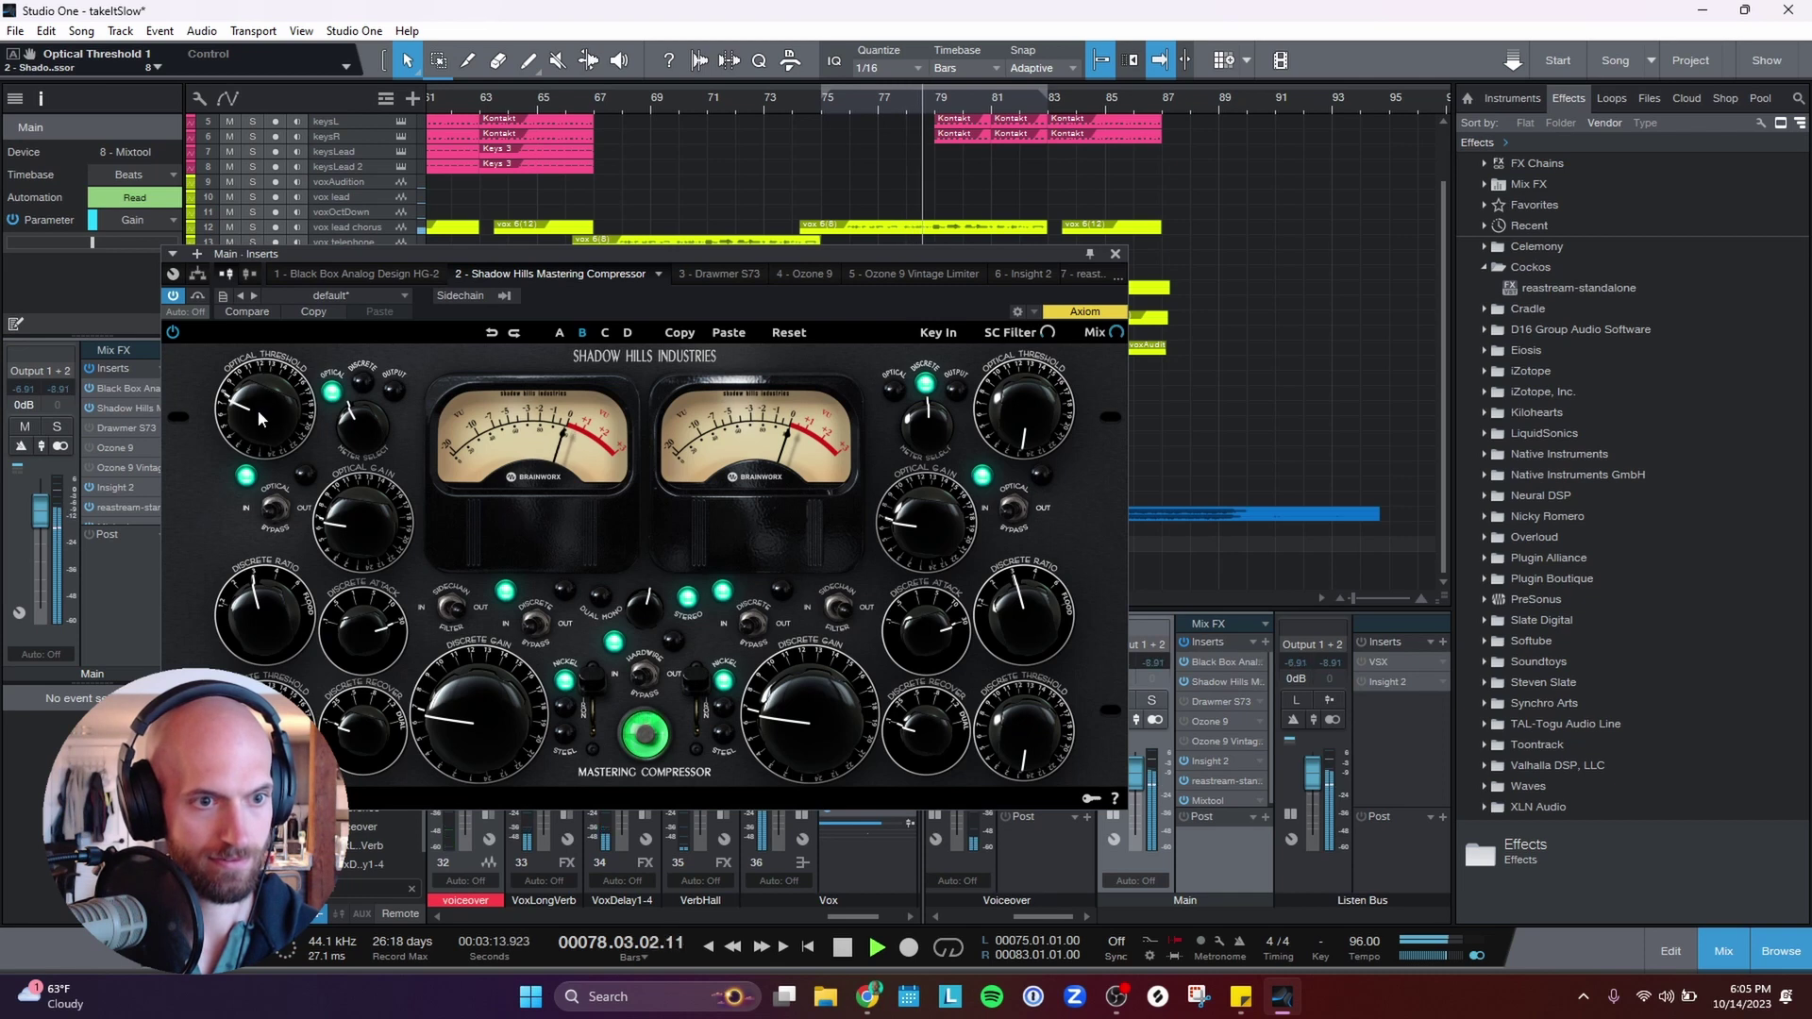
{"action": "key", "text": "space"}
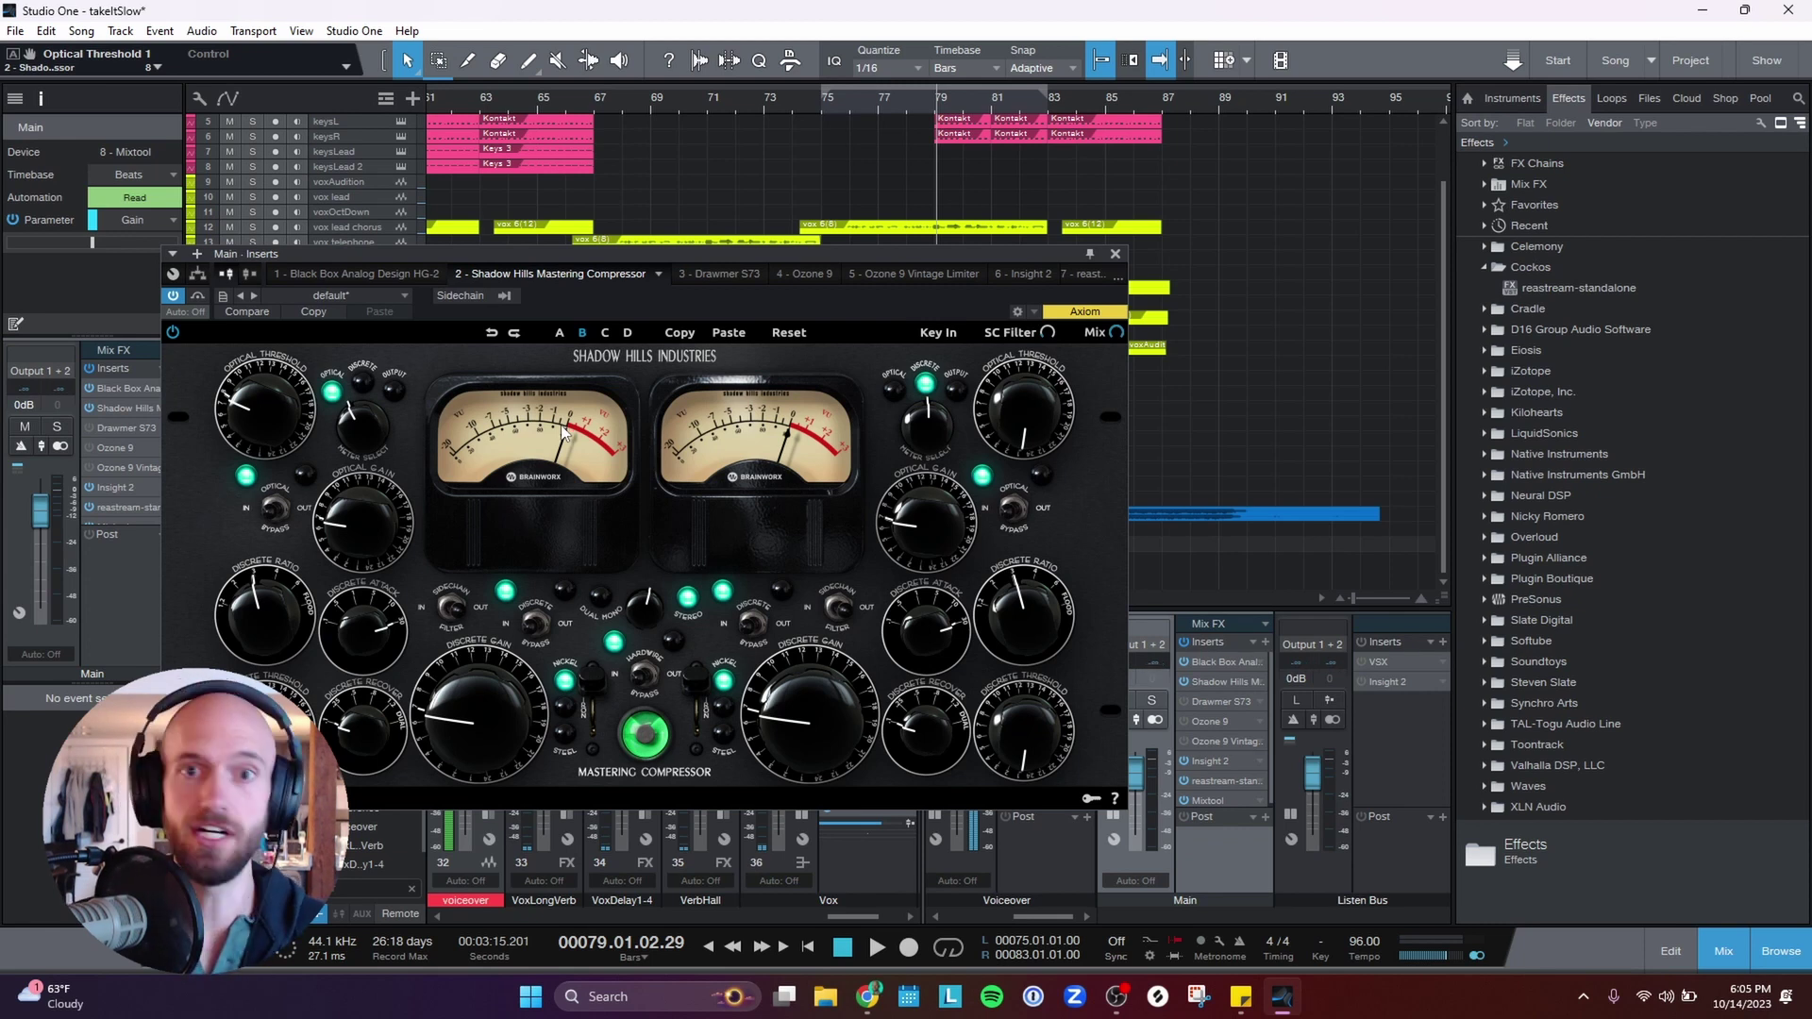
Close Shadow Hills, open the Drawmer S73 editor, and switch it on during playback.
{"action": "left_click", "coordinate": [1116, 255]}
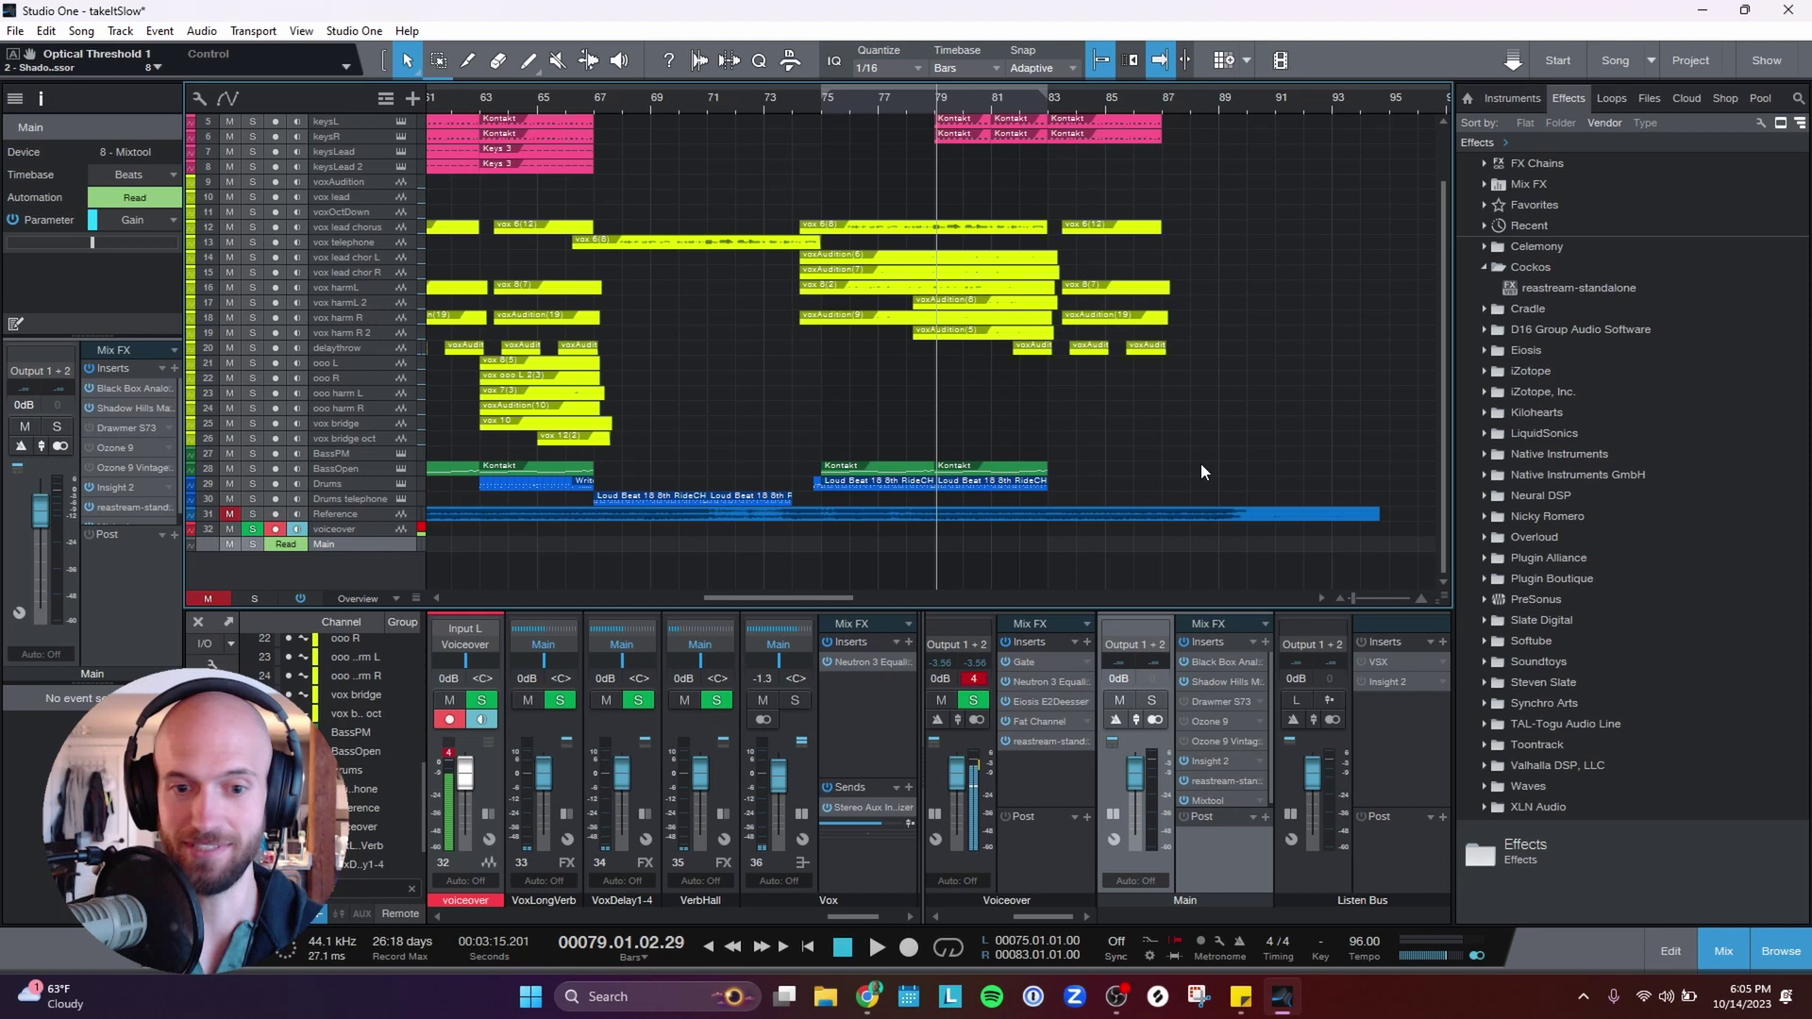
{"action": "left_click", "coordinate": [1220, 700]}
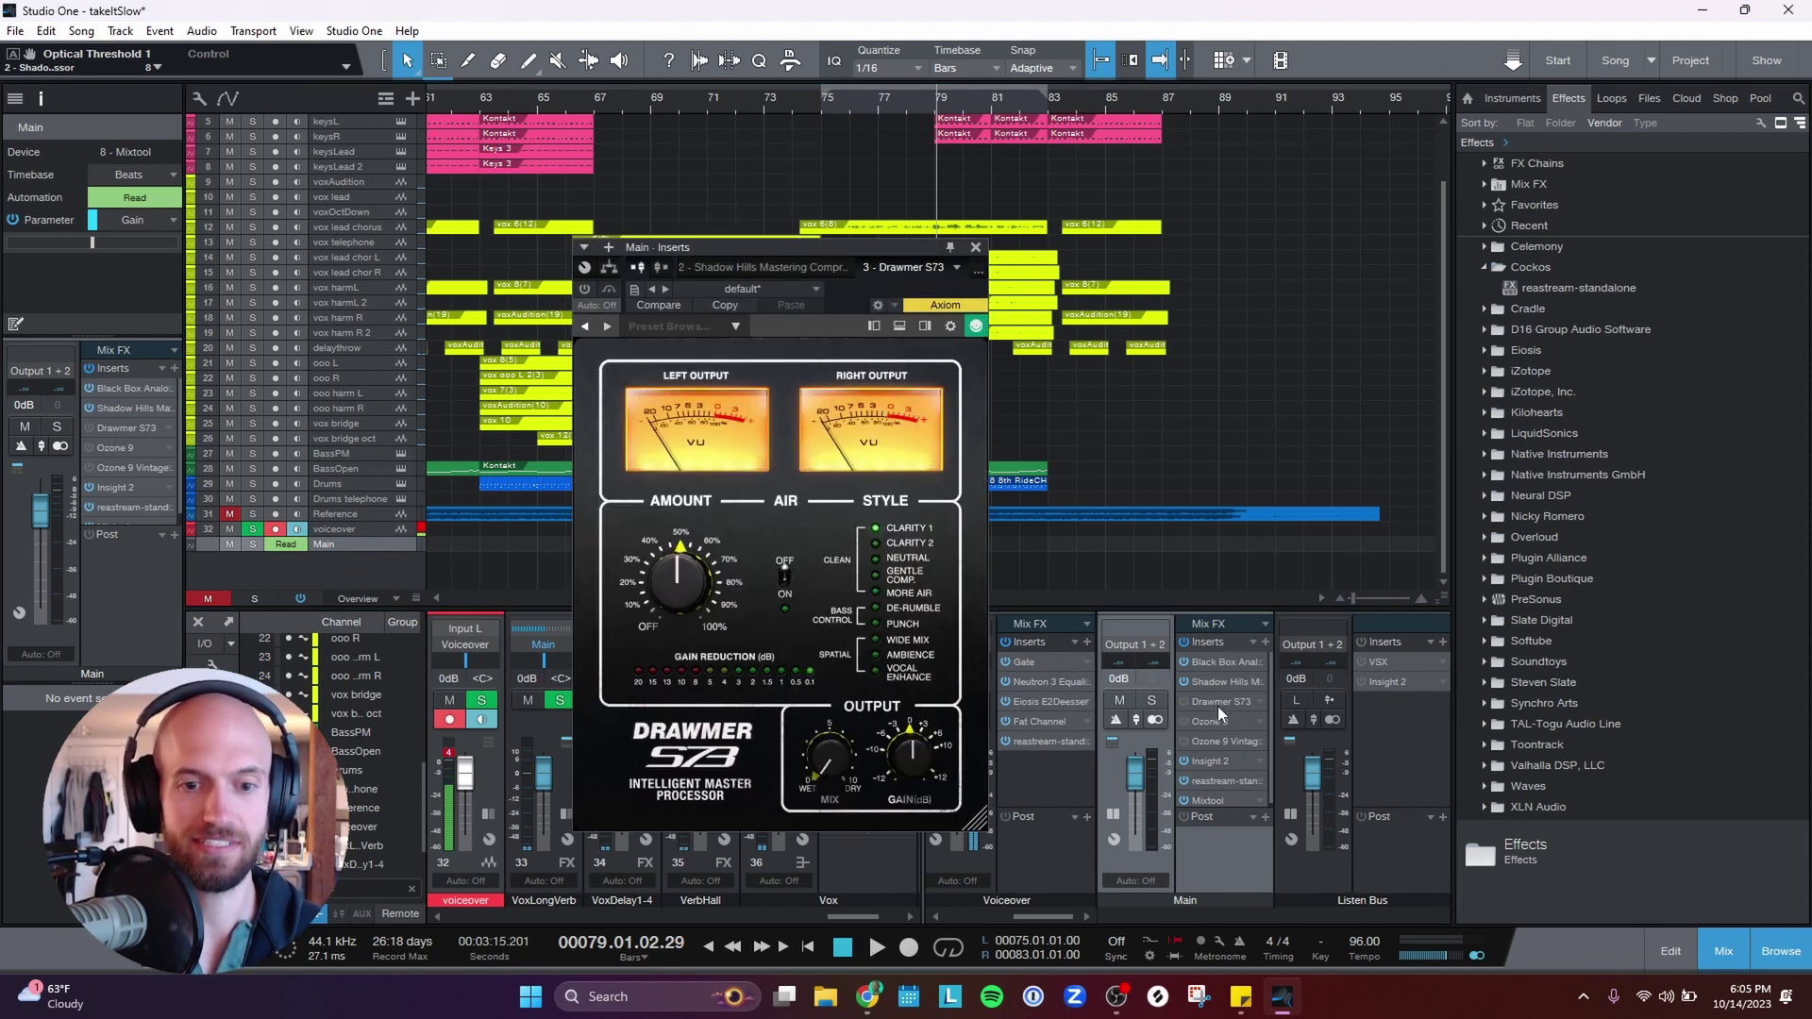
{"action": "left_click_drag", "start_coordinate": [824, 251], "coordinate": [721, 235]}
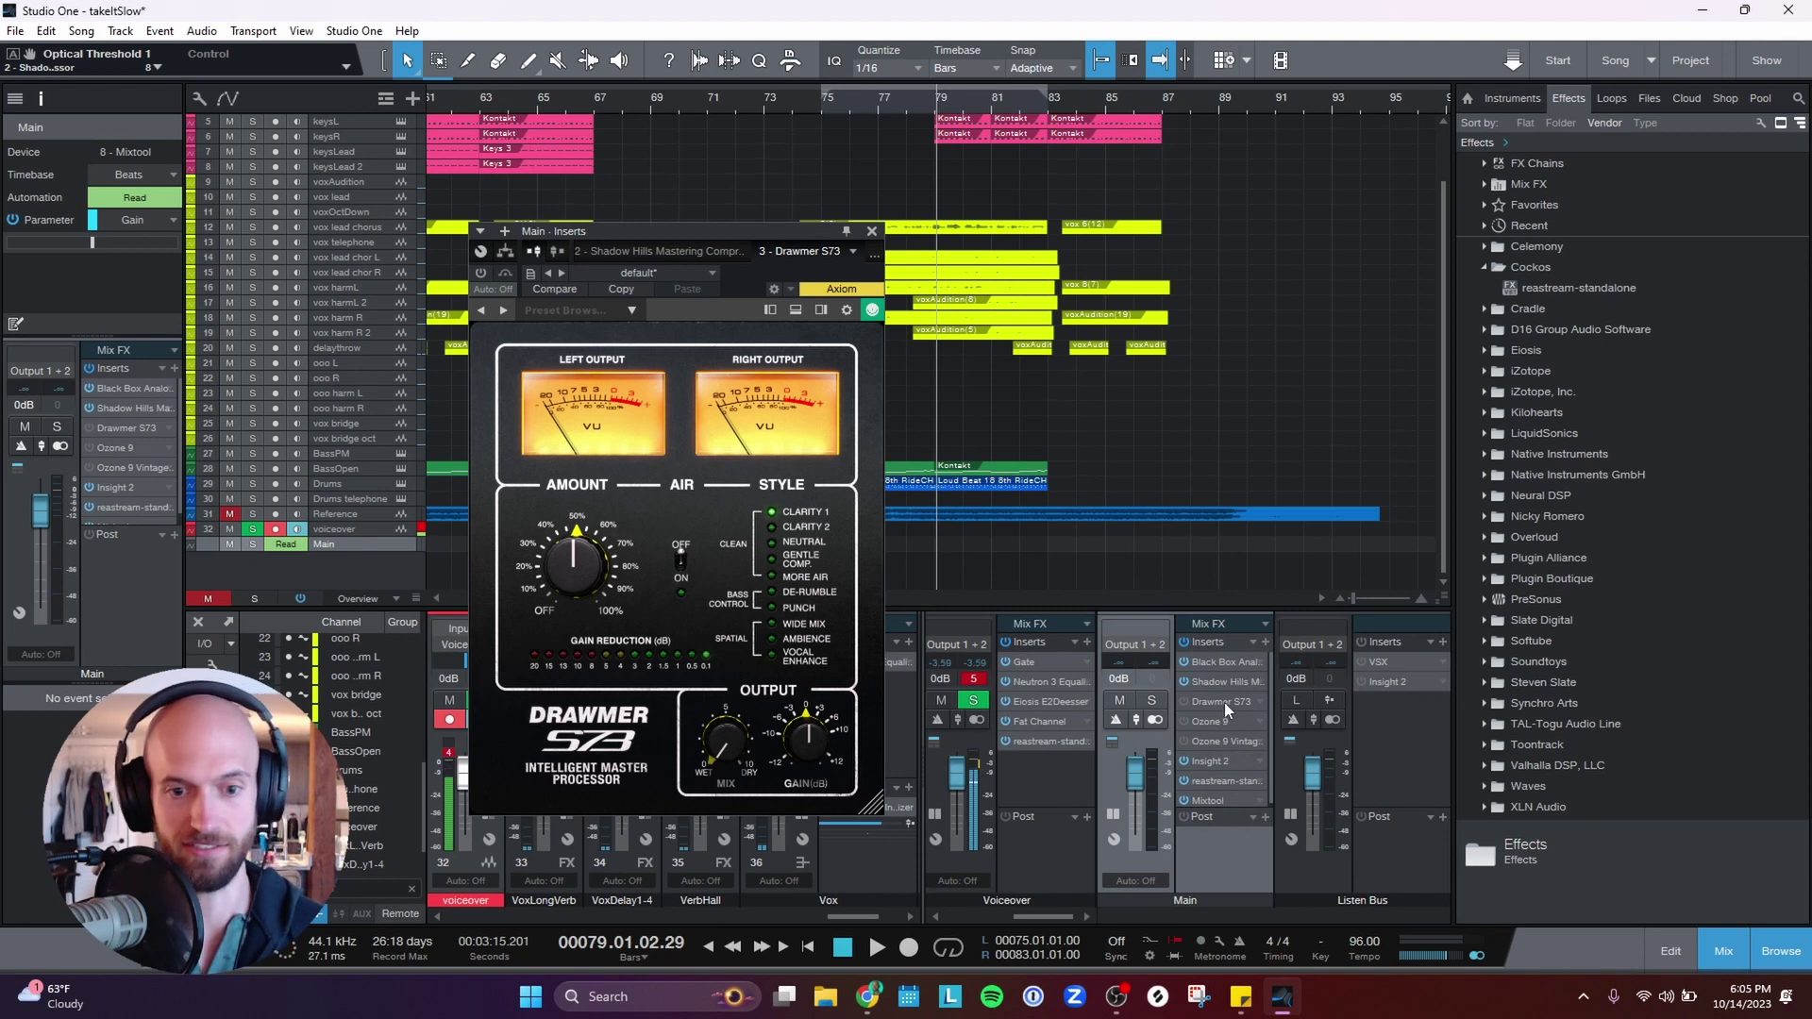
{"action": "key", "text": "space"}
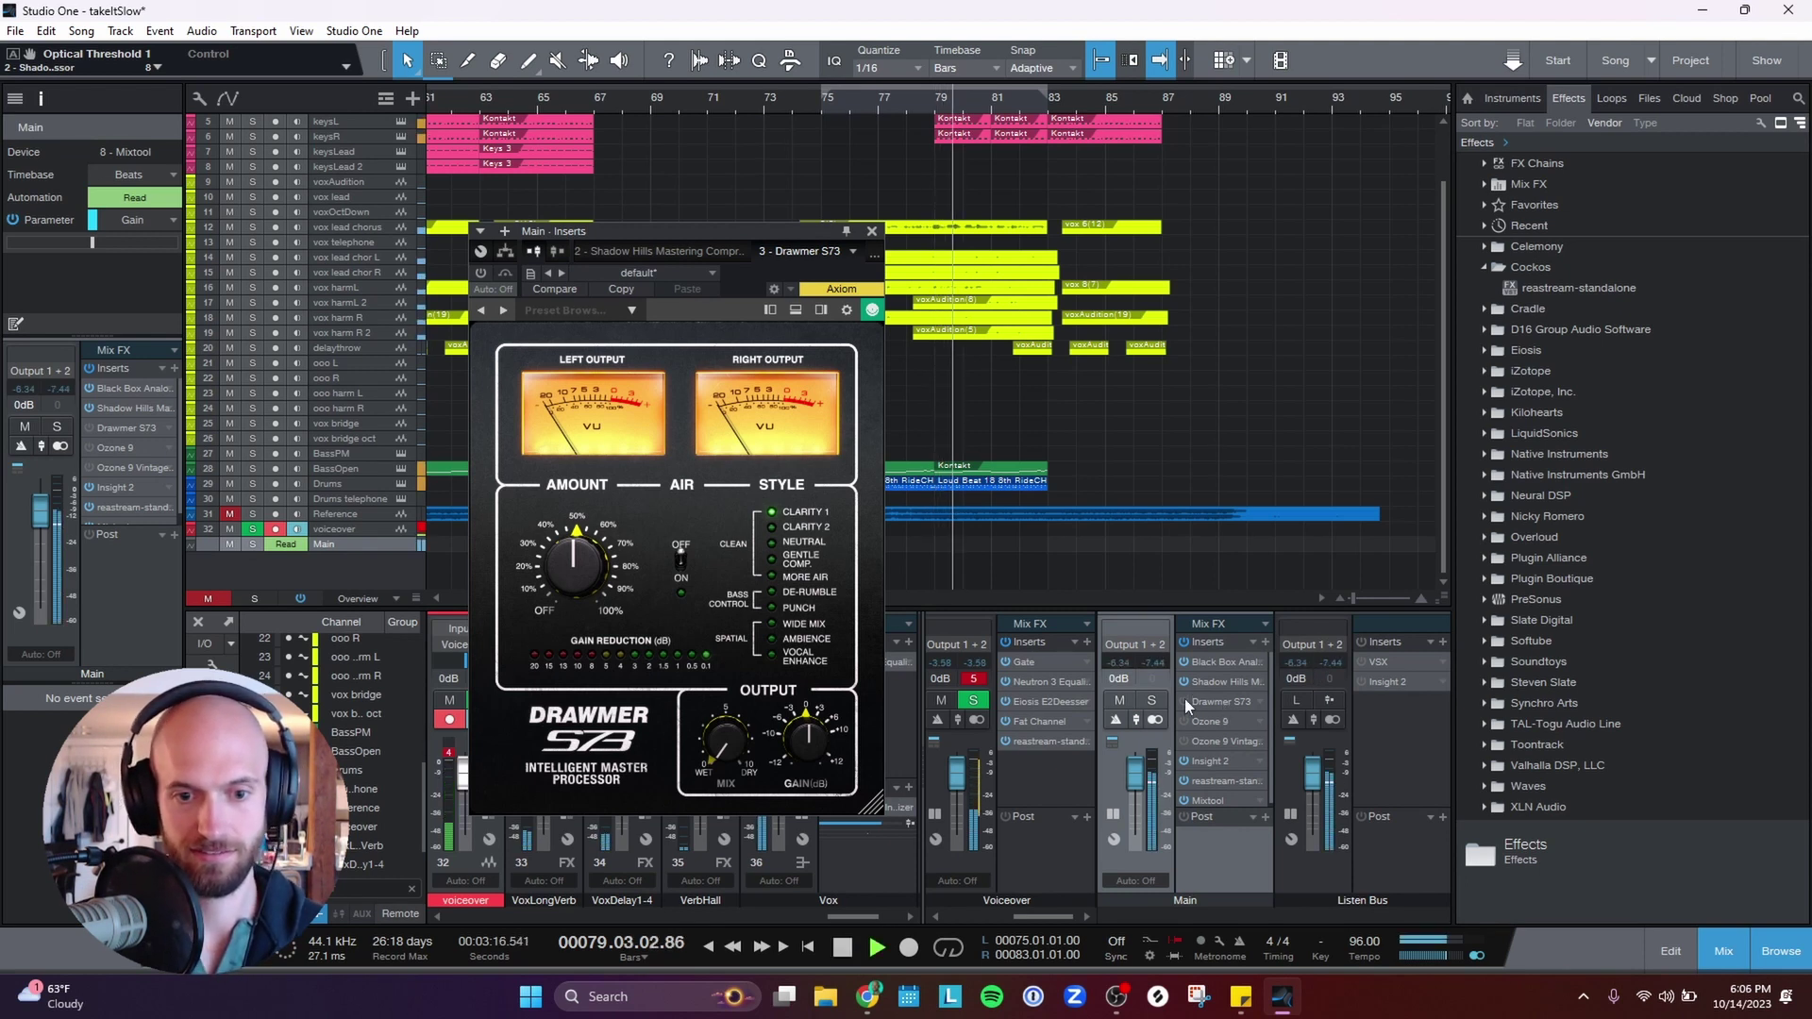
{"action": "left_click", "coordinate": [1185, 700]}
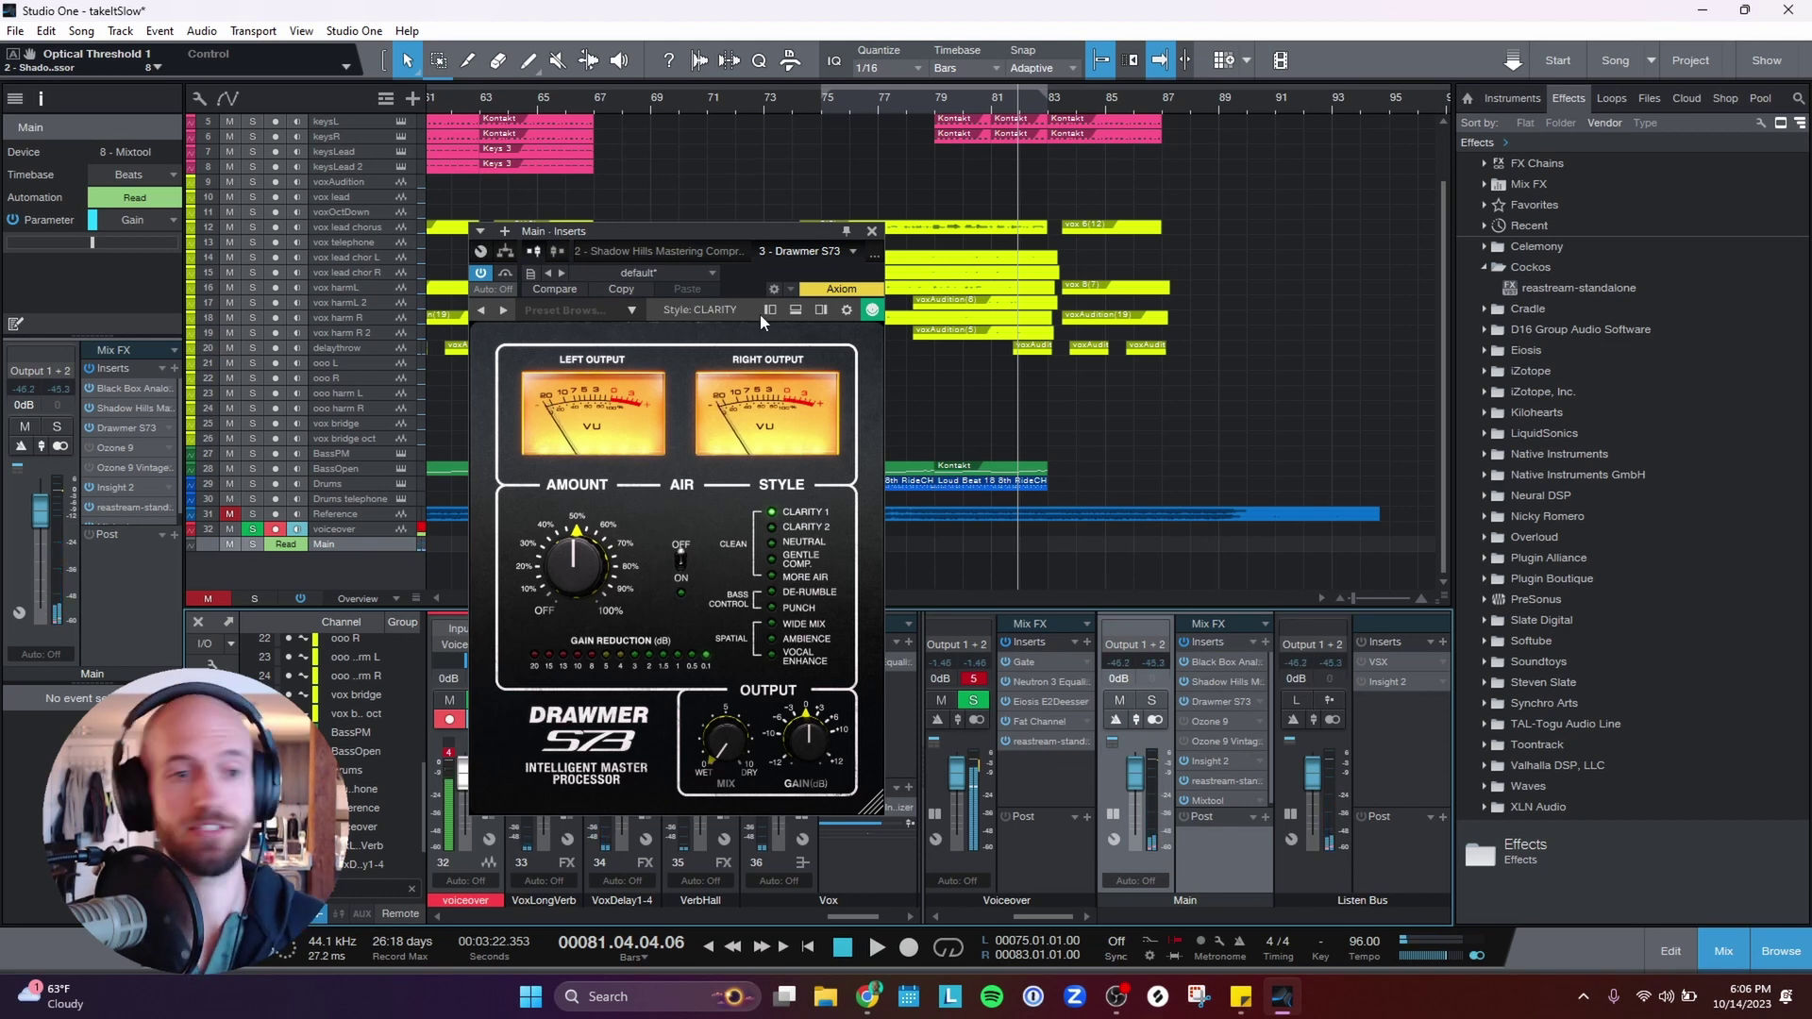
Close the Drawmer, open Ozone 9 on Main, and load its Default preset.
{"action": "left_click", "coordinate": [871, 231]}
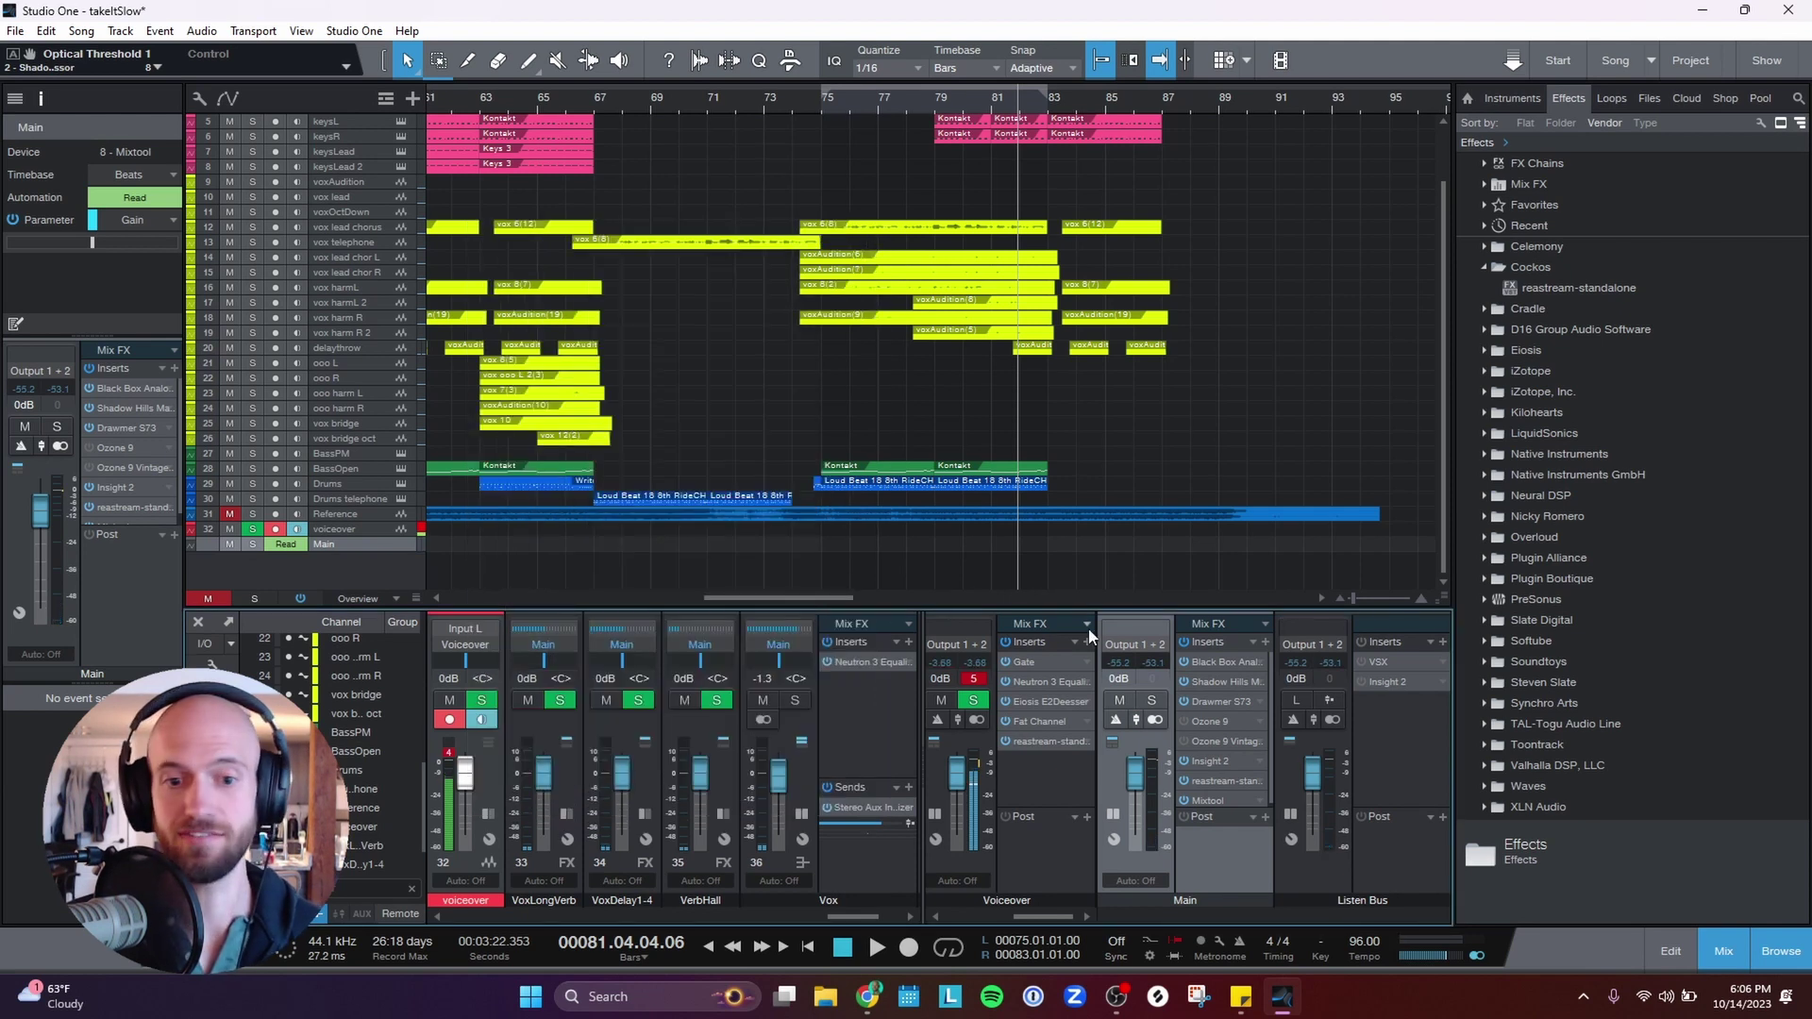
{"action": "left_click", "coordinate": [1206, 721]}
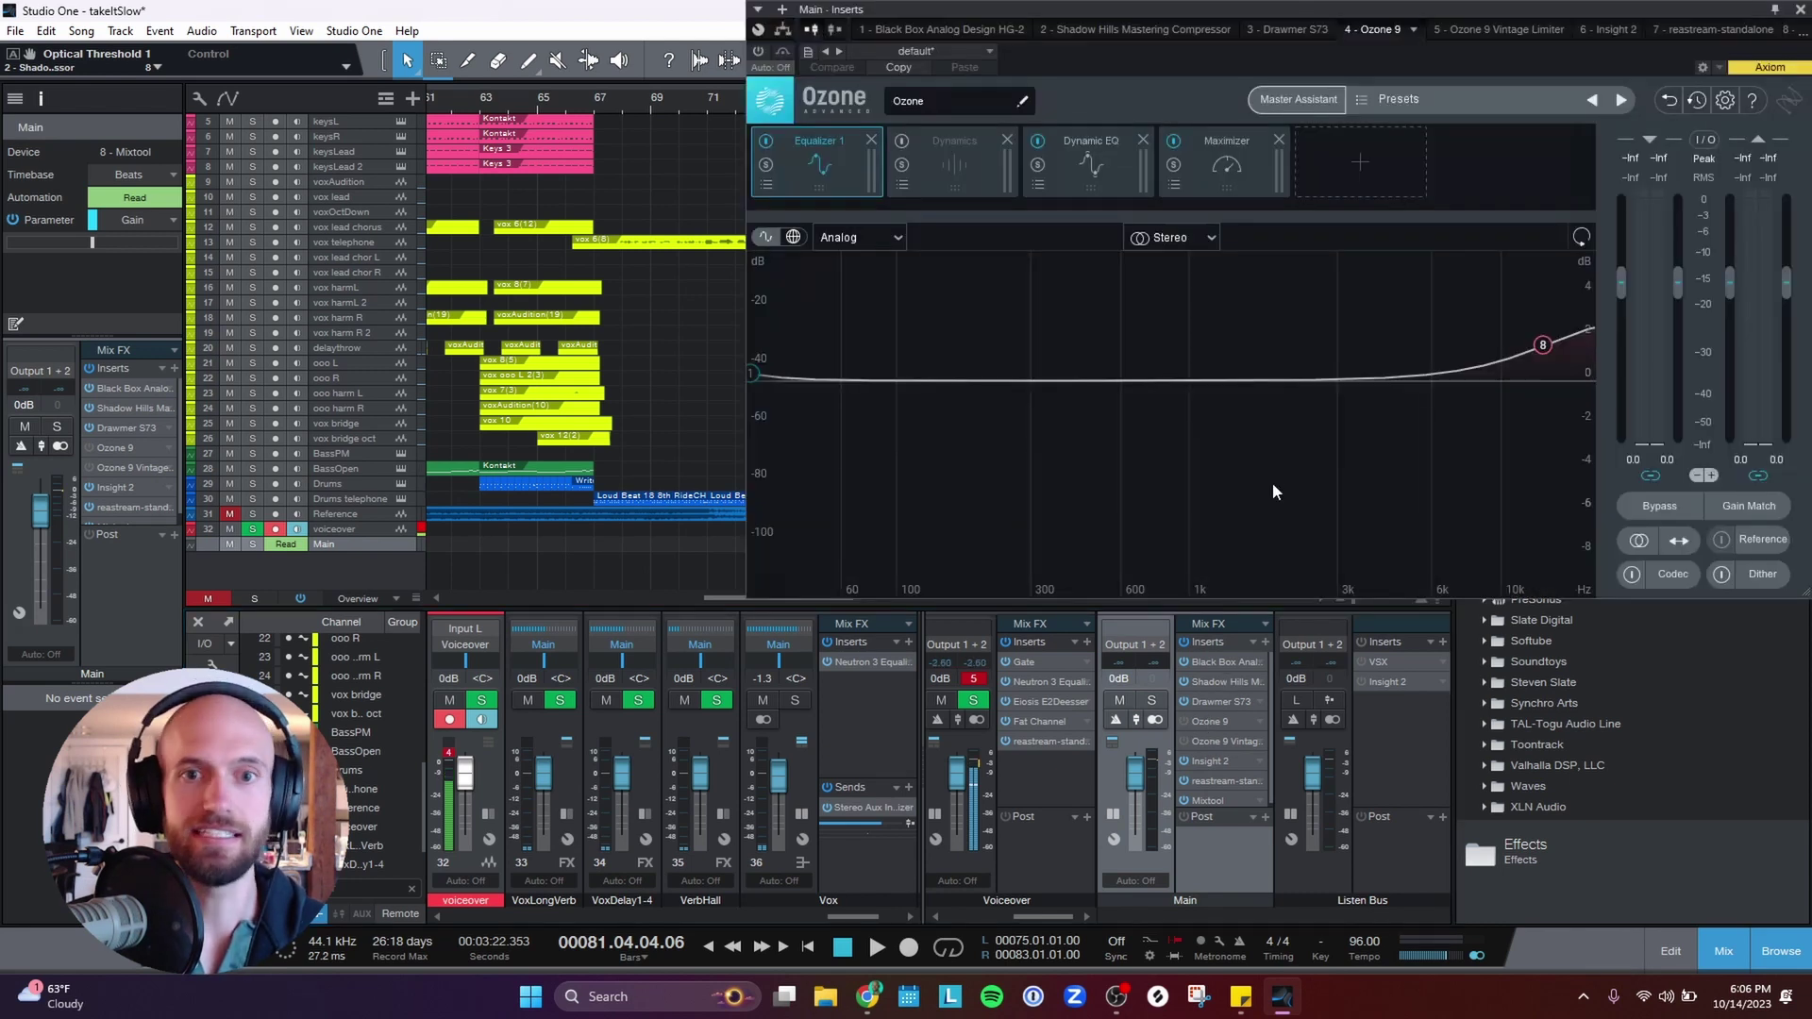
{"action": "left_click_drag", "start_coordinate": [1518, 8], "coordinate": [925, 94]}
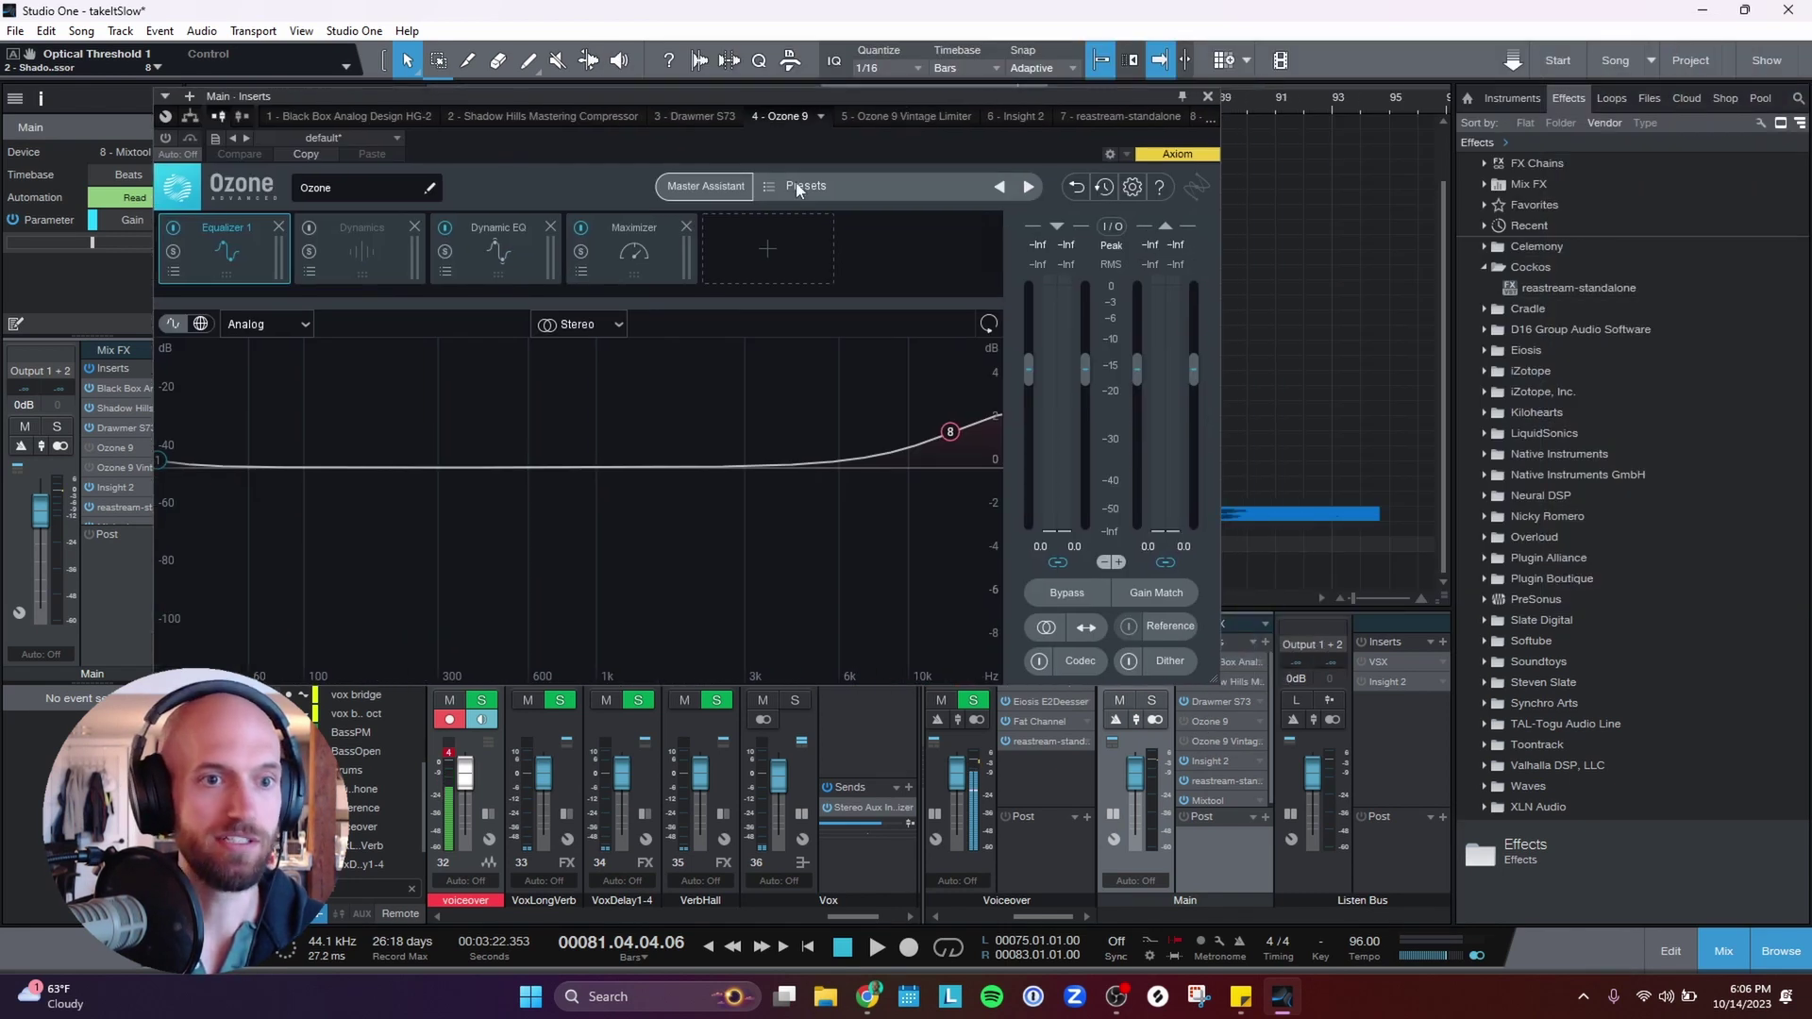
{"action": "left_click", "coordinate": [772, 187]}
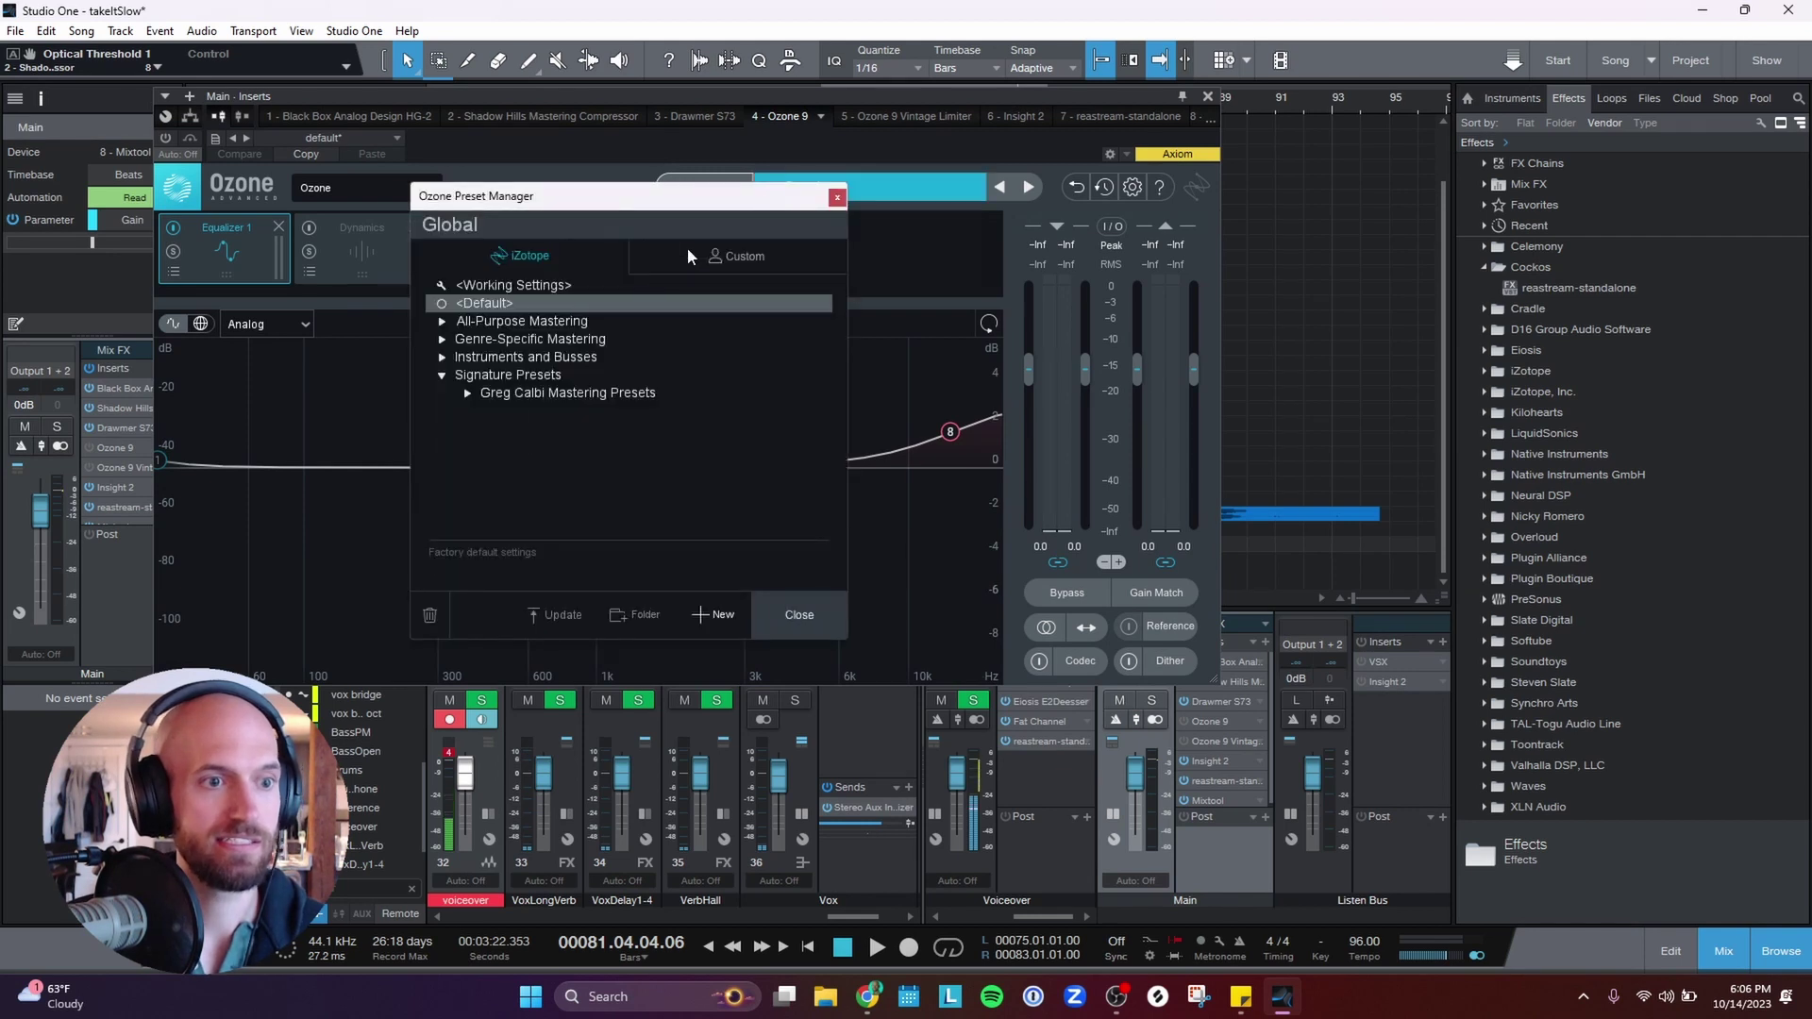
{"action": "left_click", "coordinate": [511, 305]}
{"action": "left_click", "coordinate": [838, 198]}
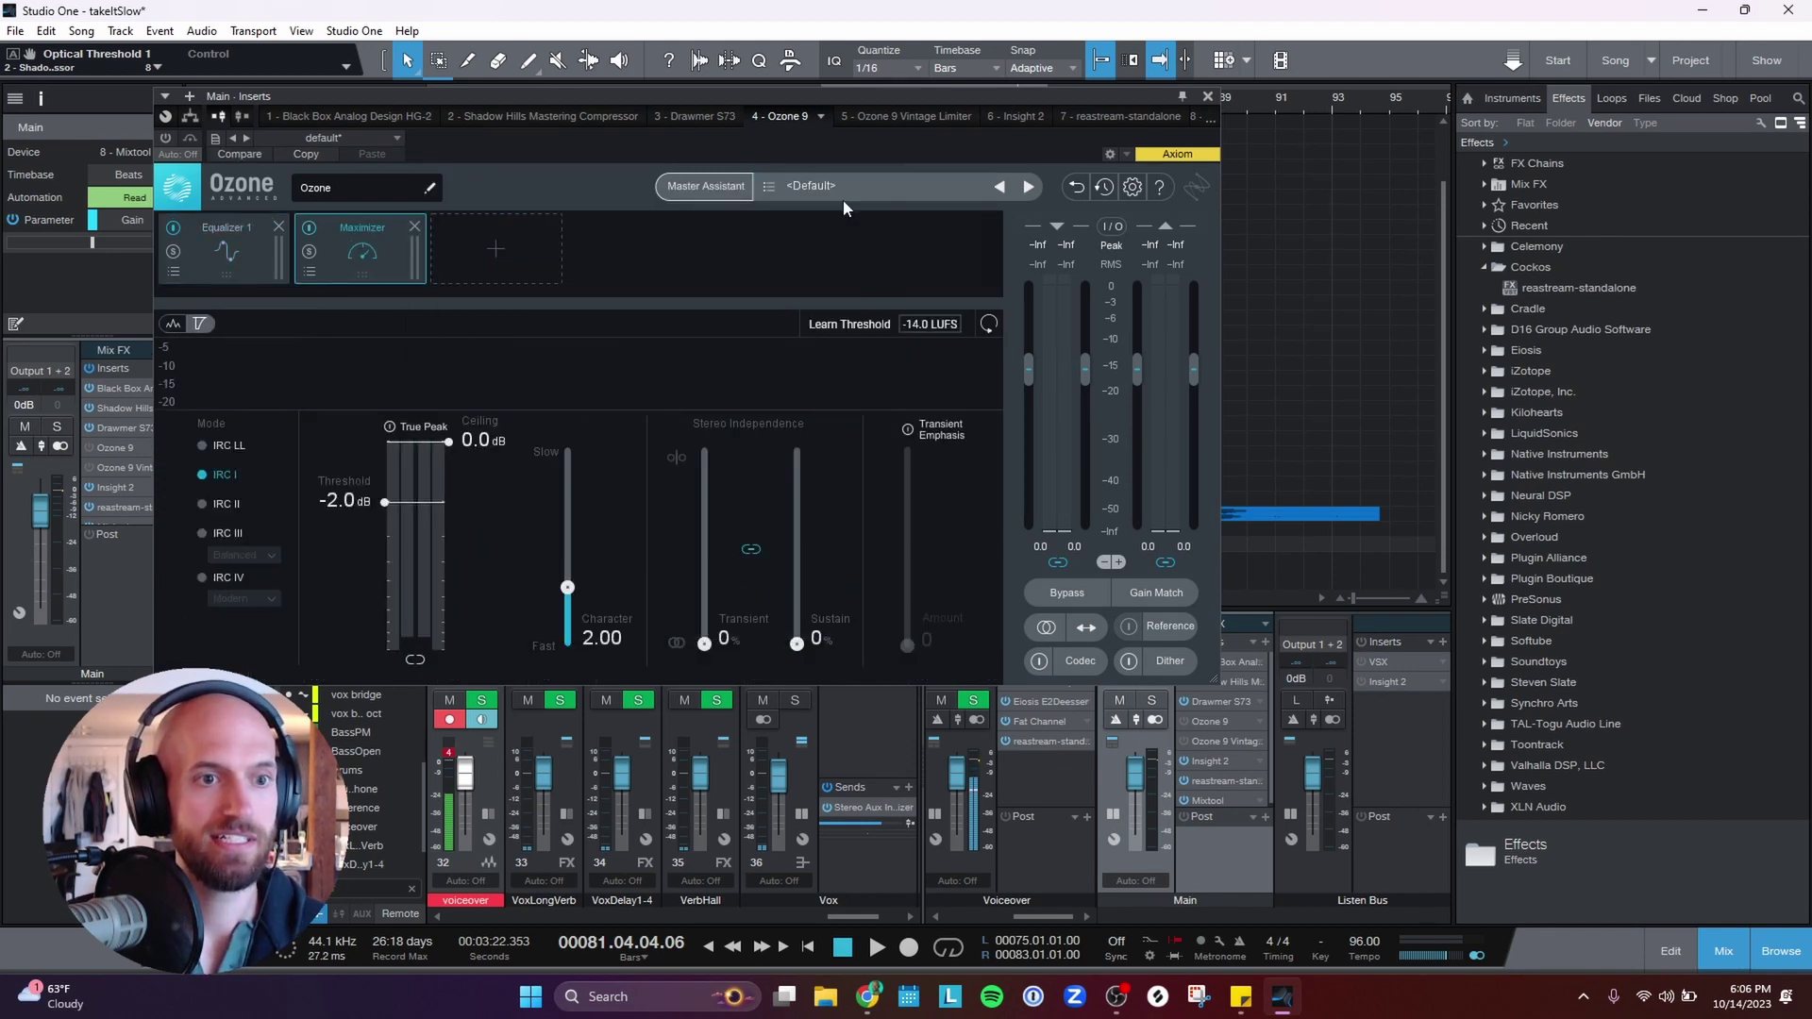
Launch Ozone's Master Assistant with Modern, High intensity and Streaming settings.
{"action": "left_click", "coordinate": [704, 185]}
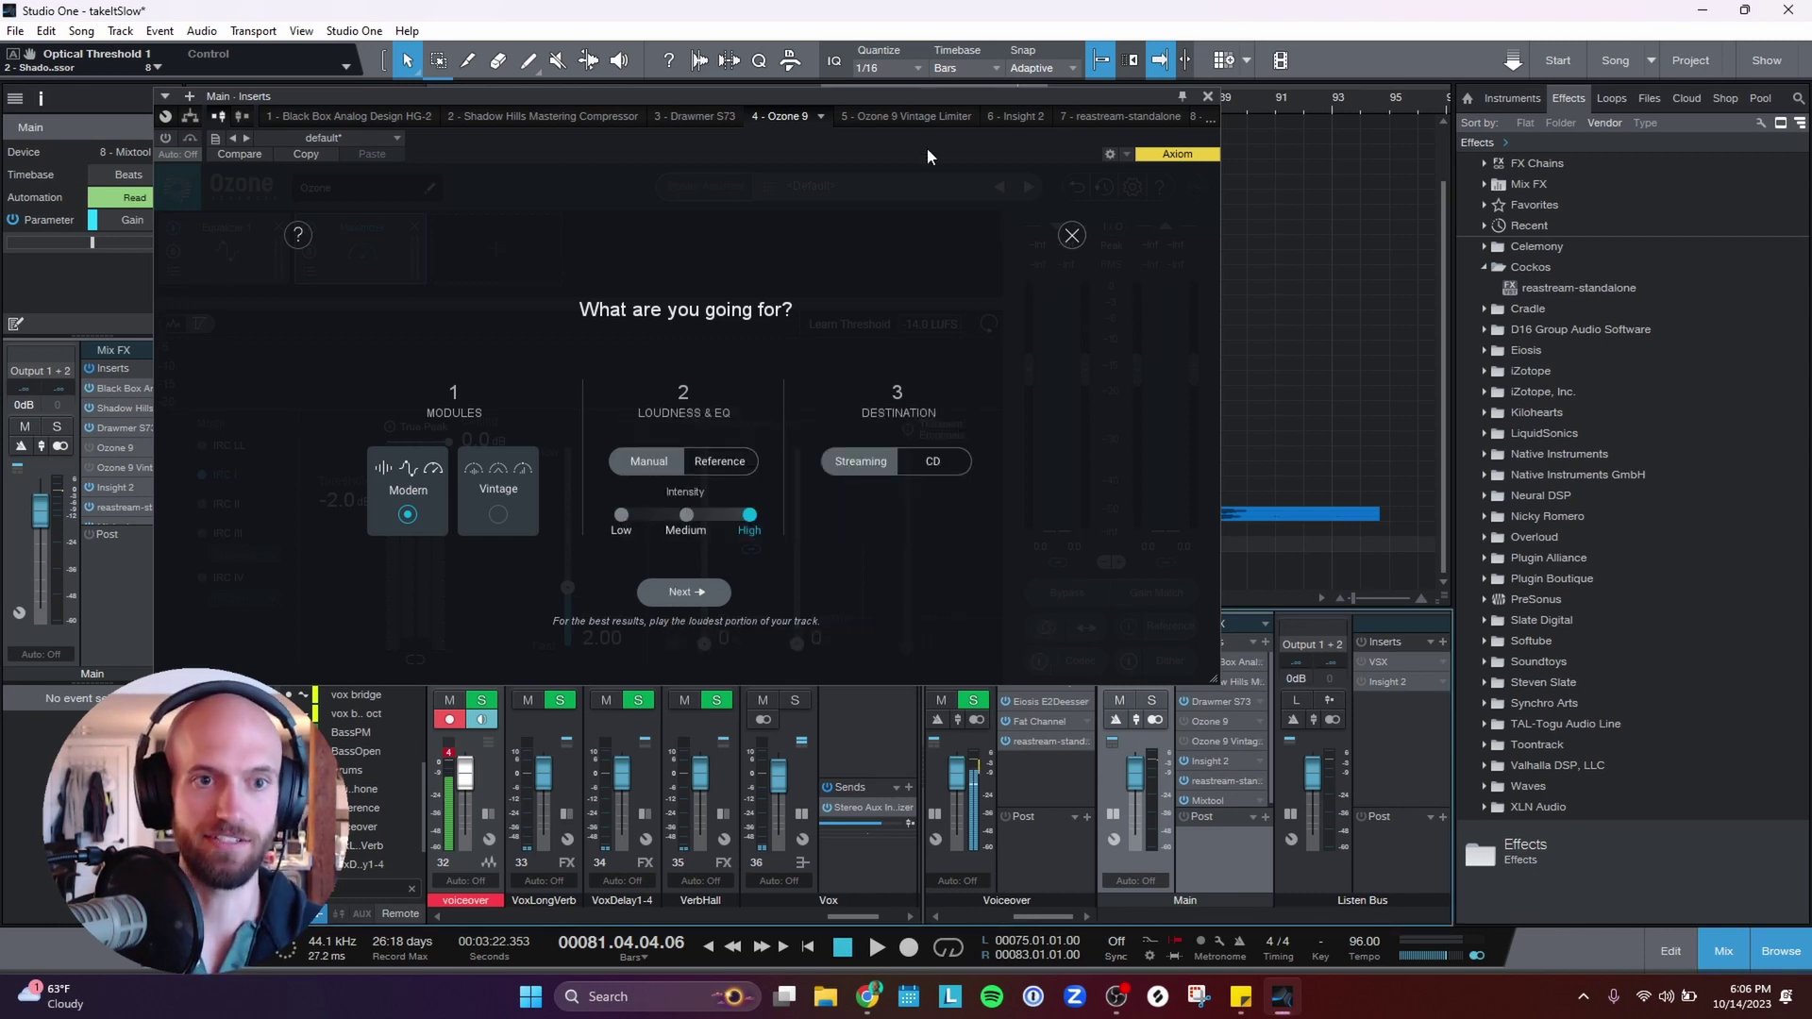
{"action": "left_click_drag", "start_coordinate": [927, 156], "coordinate": [863, 328]}
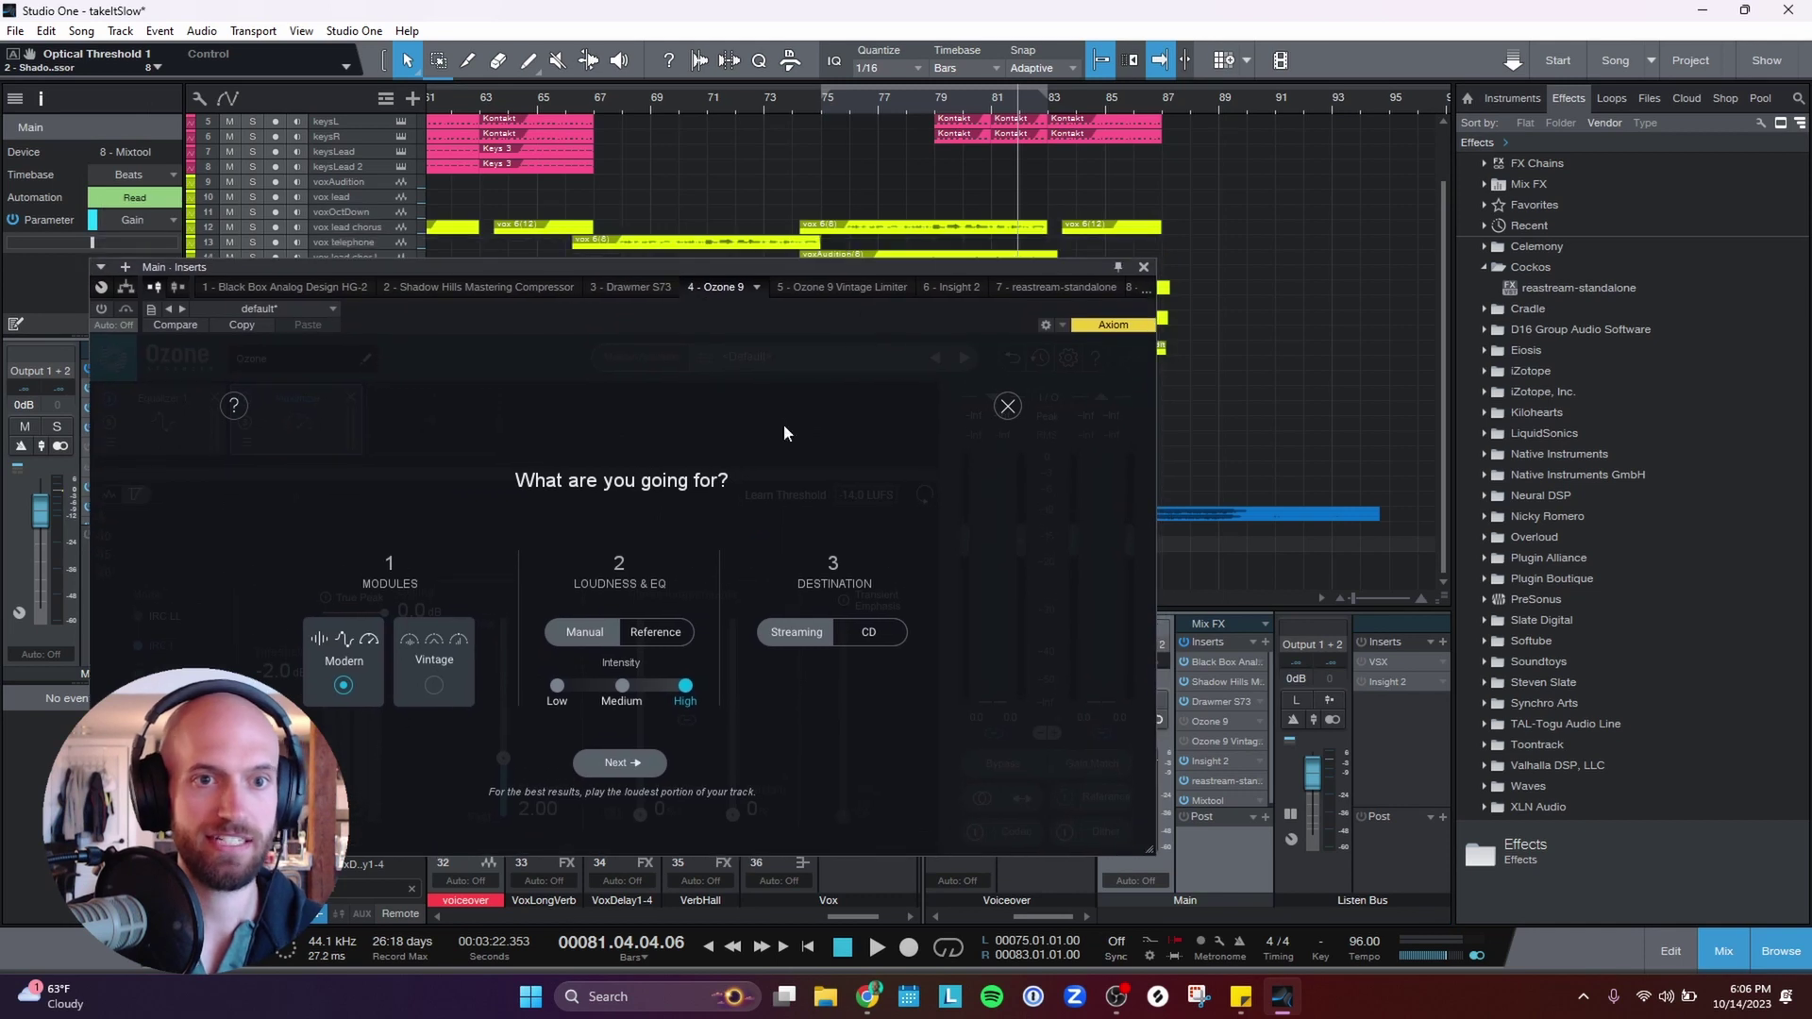
{"action": "left_click", "coordinate": [604, 765]}
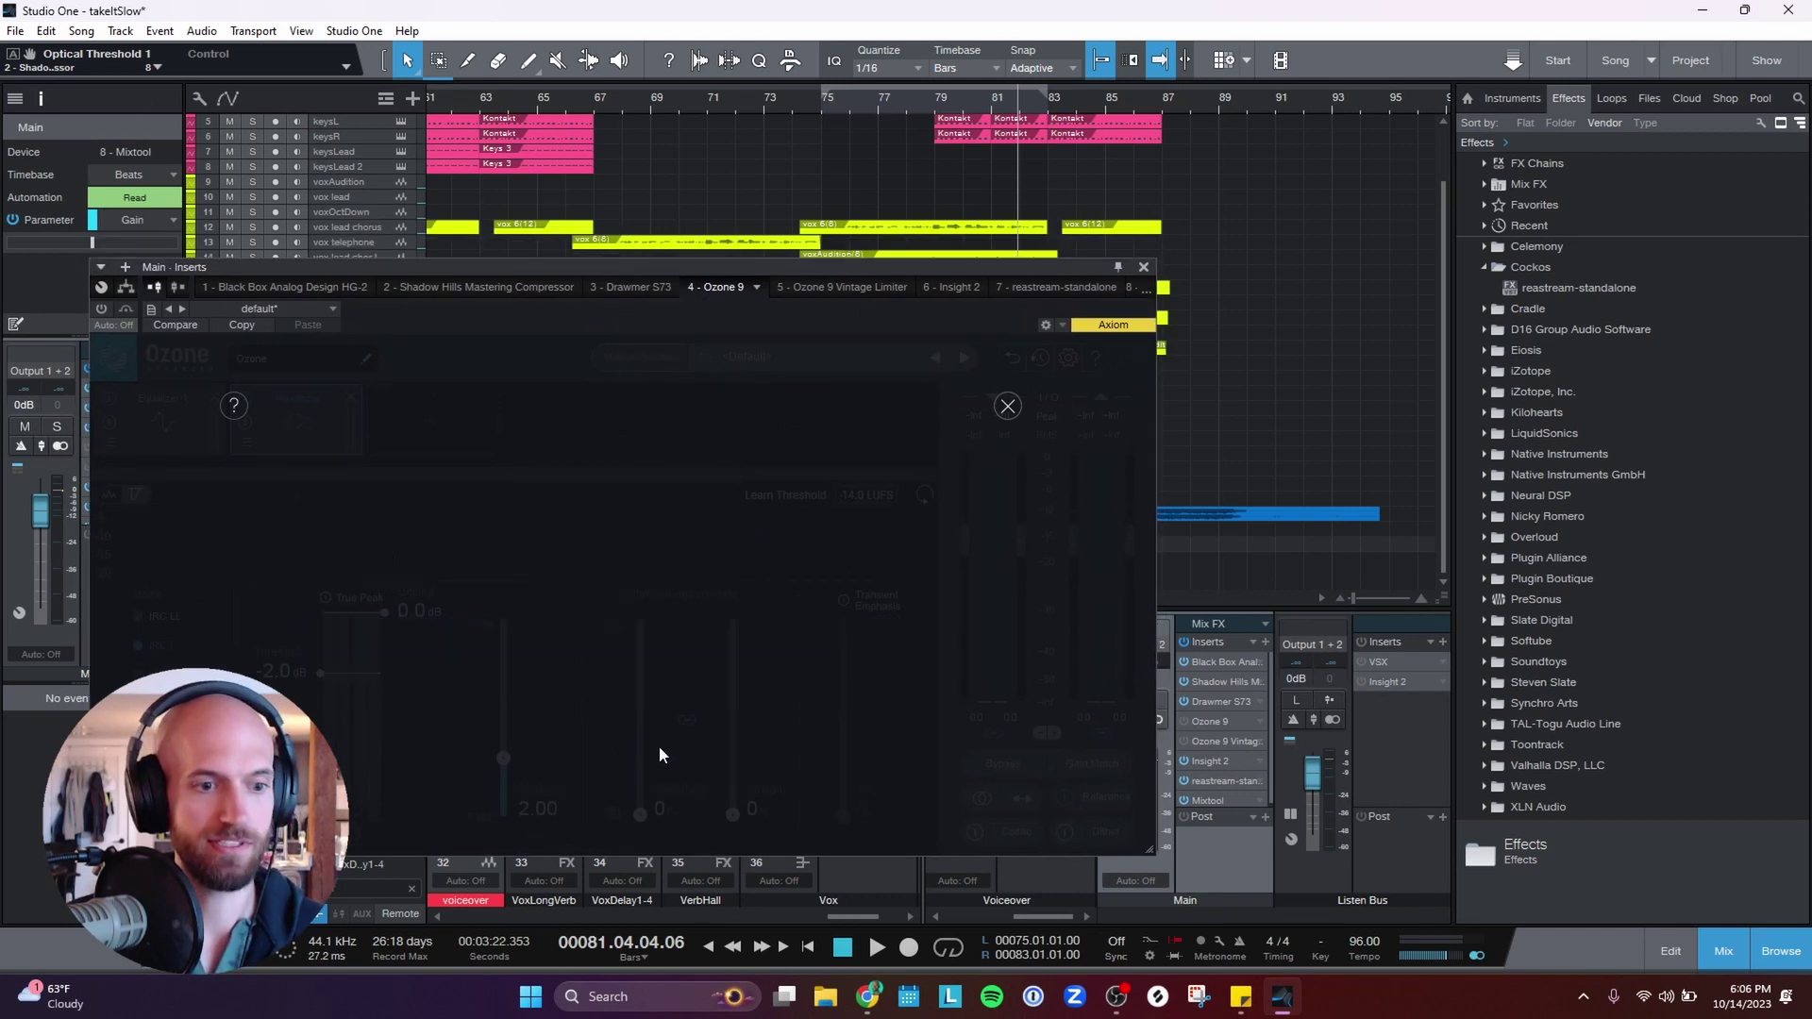
Enable Ozone 9, play from bar 75 for analysis, and accept the suggested chain.
{"action": "left_click", "coordinate": [818, 104]}
{"action": "left_click", "coordinate": [1183, 721]}
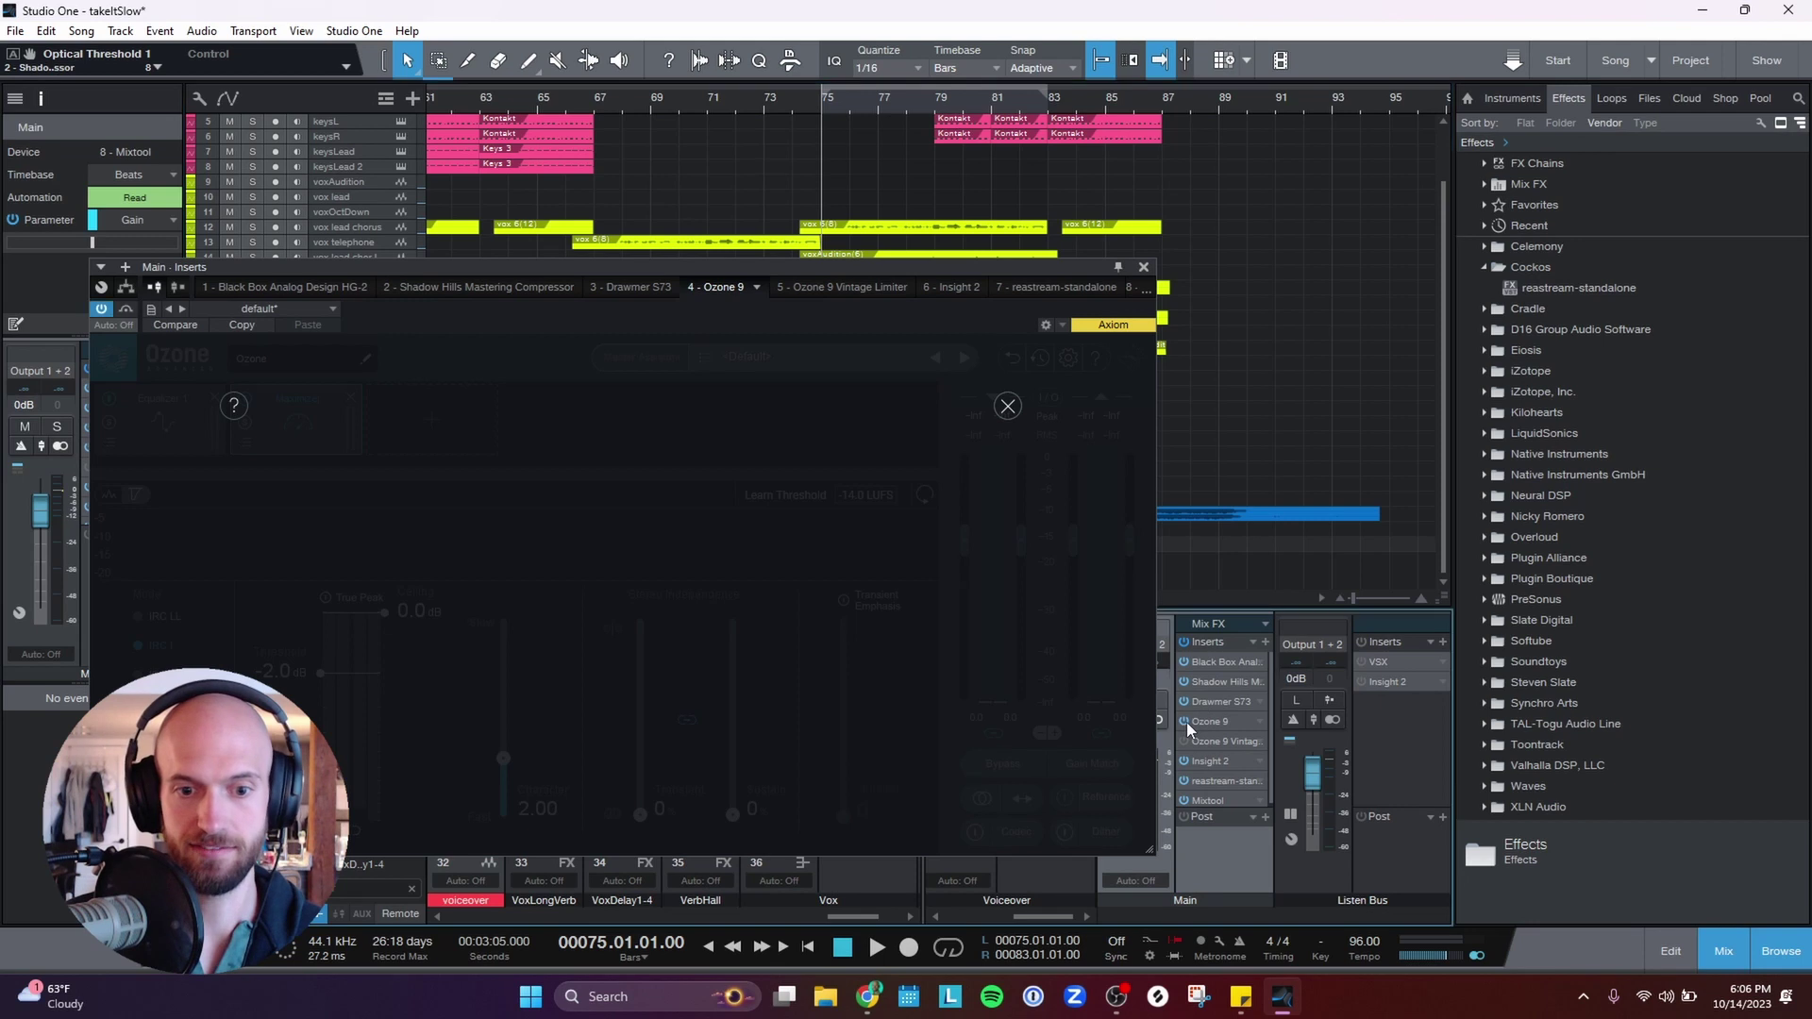
{"action": "key", "text": "space"}
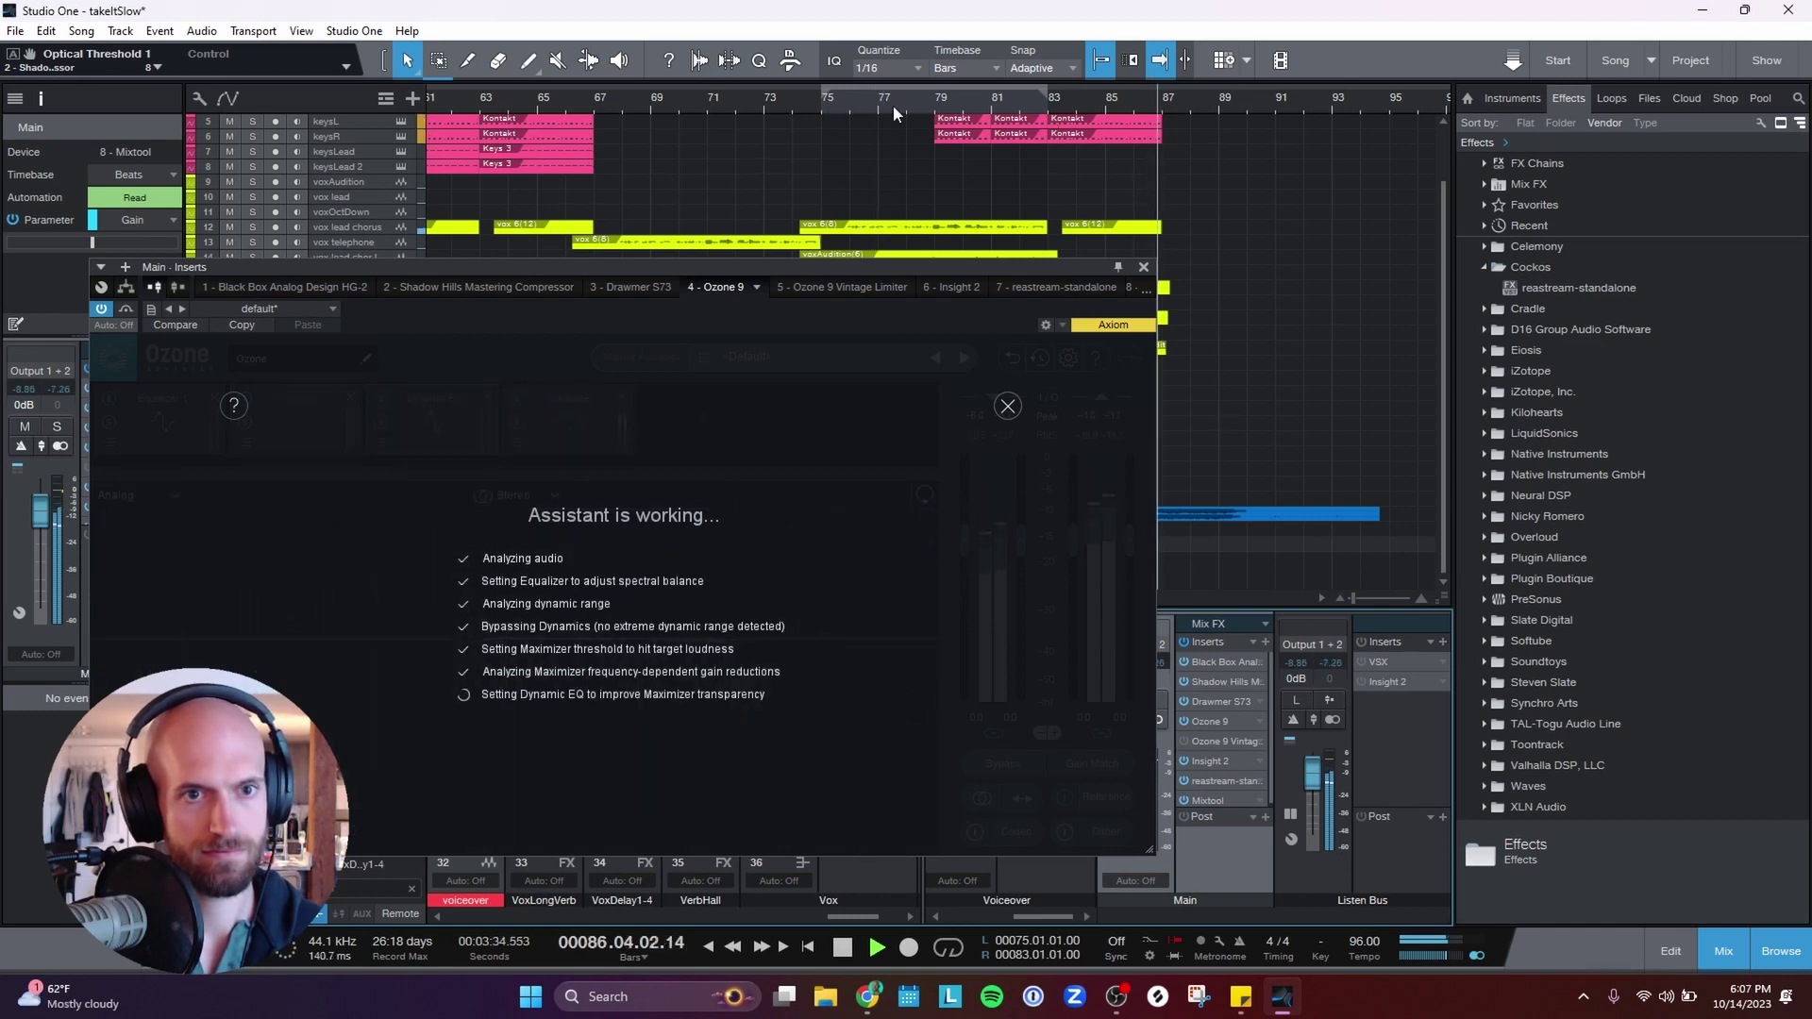
{"action": "left_click", "coordinate": [823, 102]}
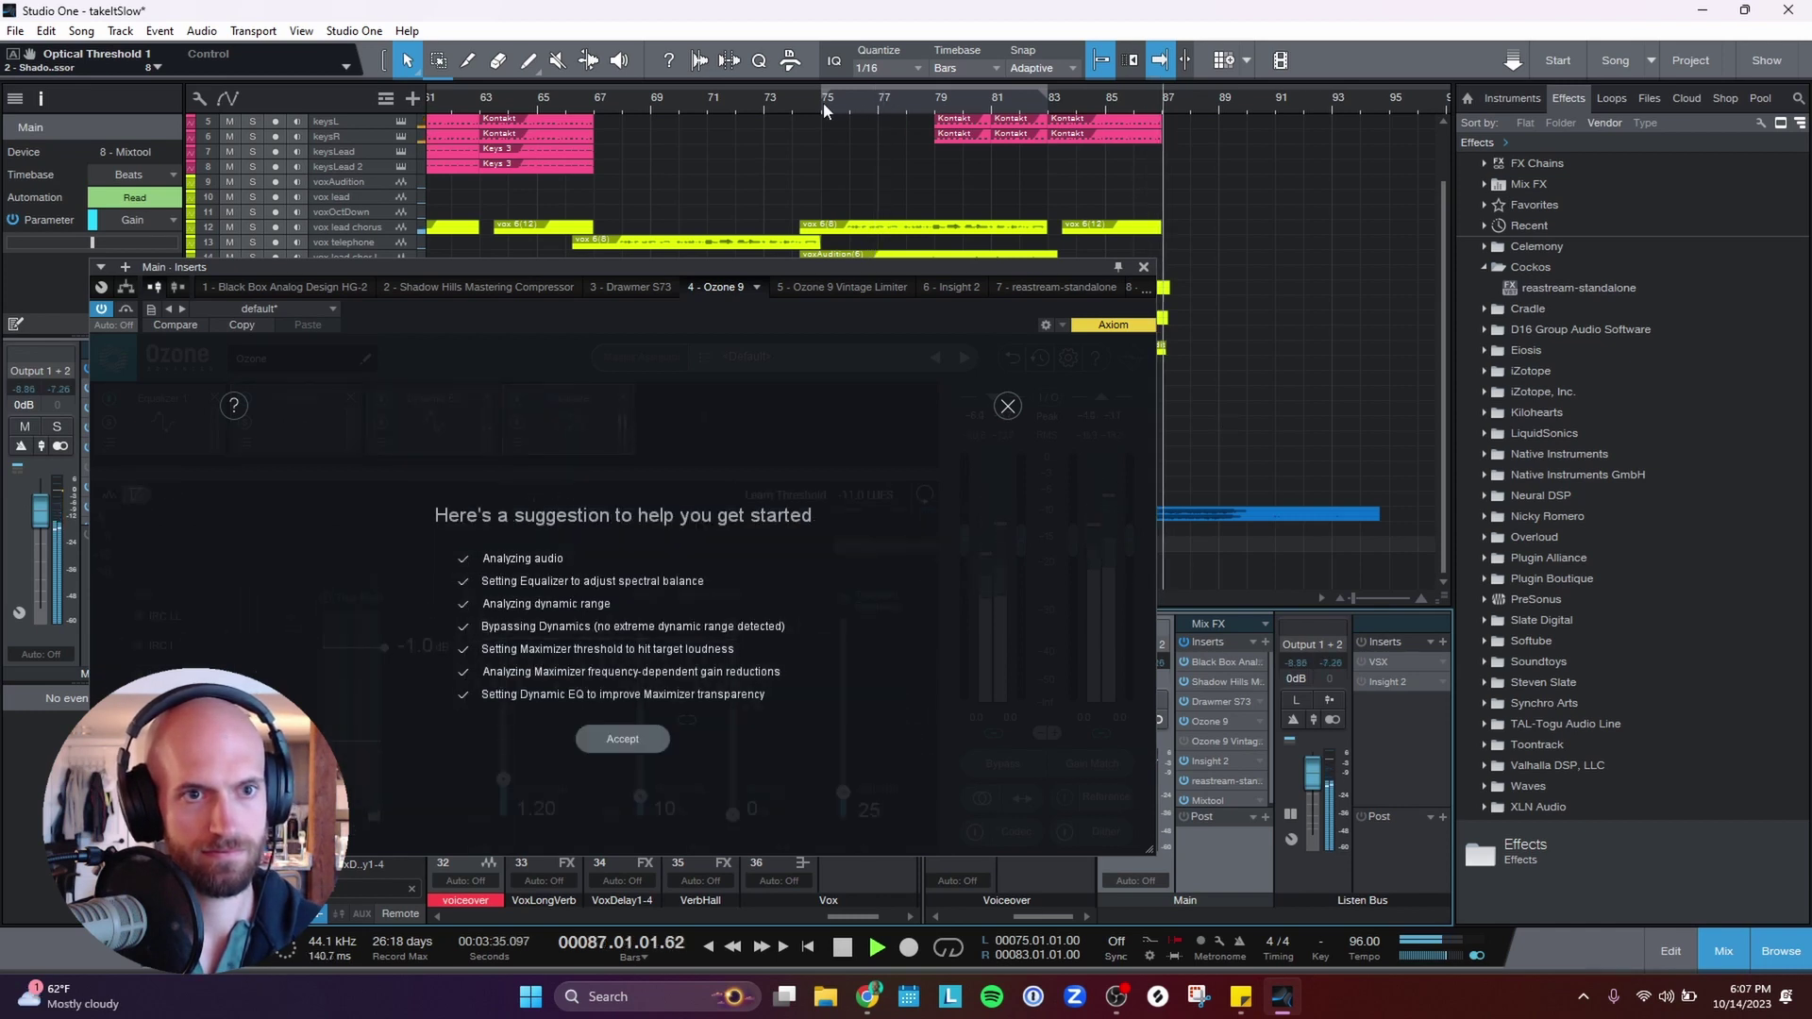
{"action": "left_click", "coordinate": [622, 738]}
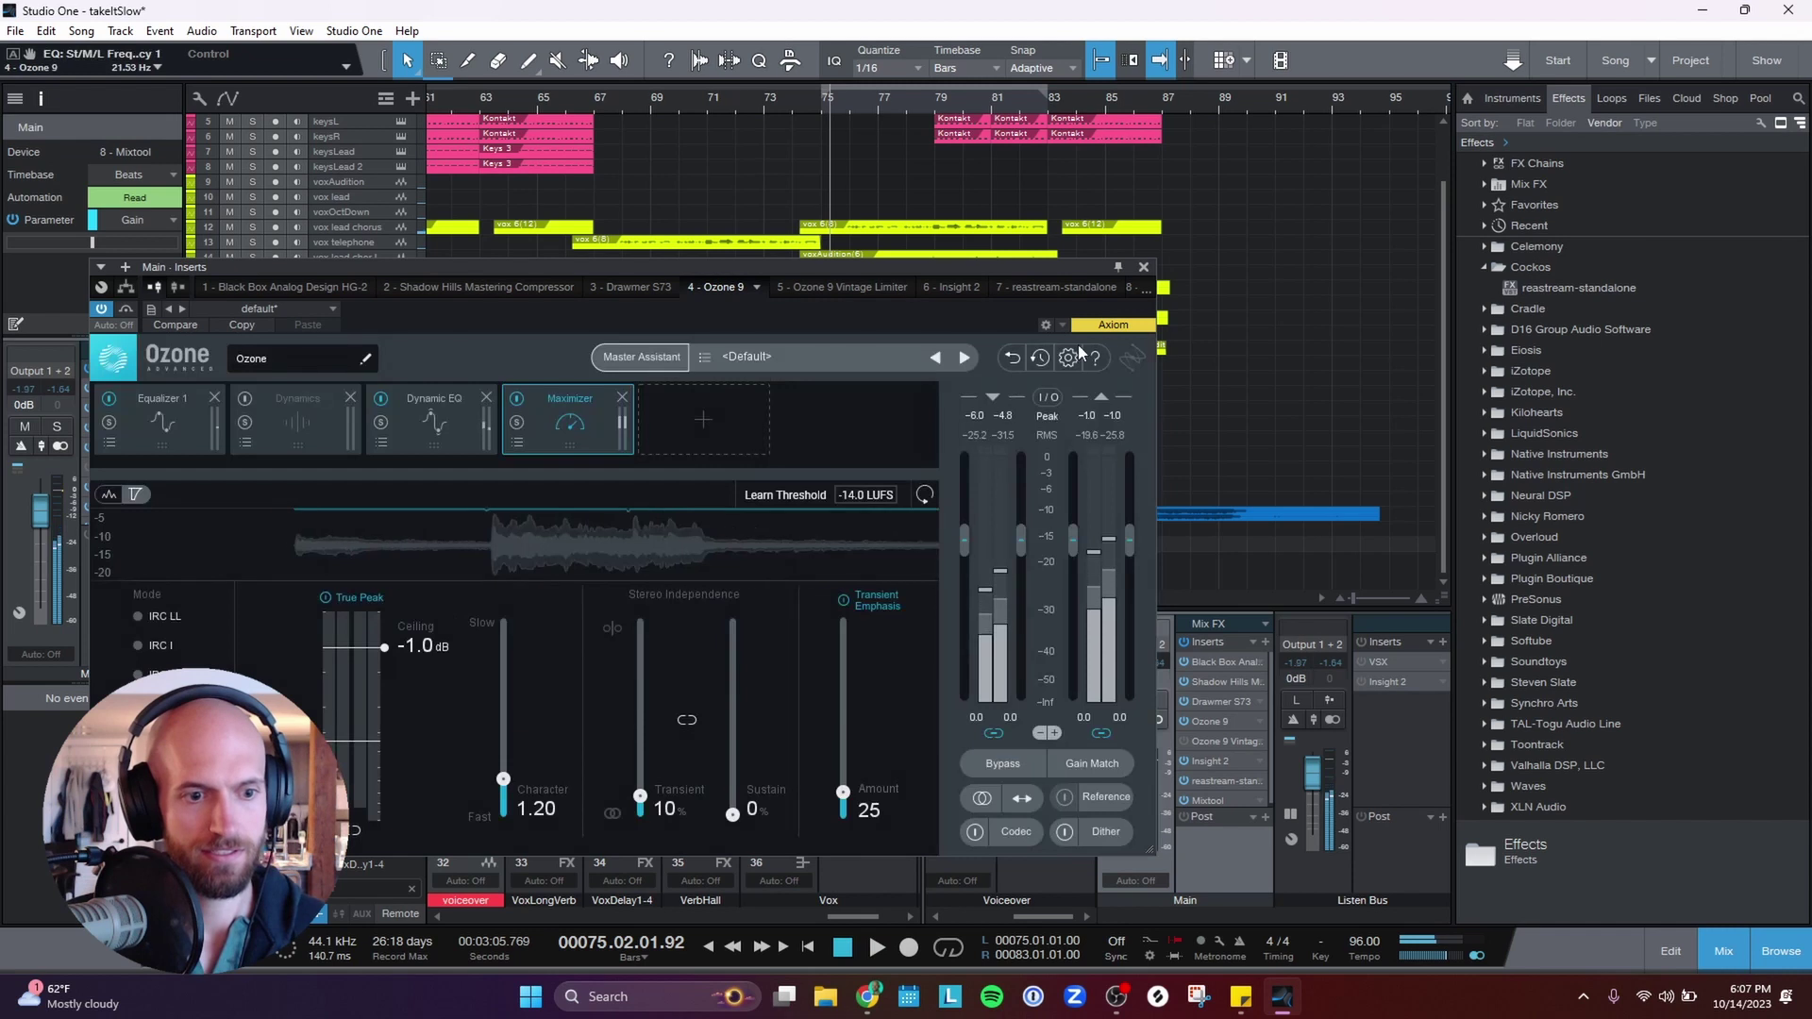
Open the Vintage Limiter, load its Default preset, and set the threshold to 0.0 dB.
{"action": "left_click", "coordinate": [1145, 269]}
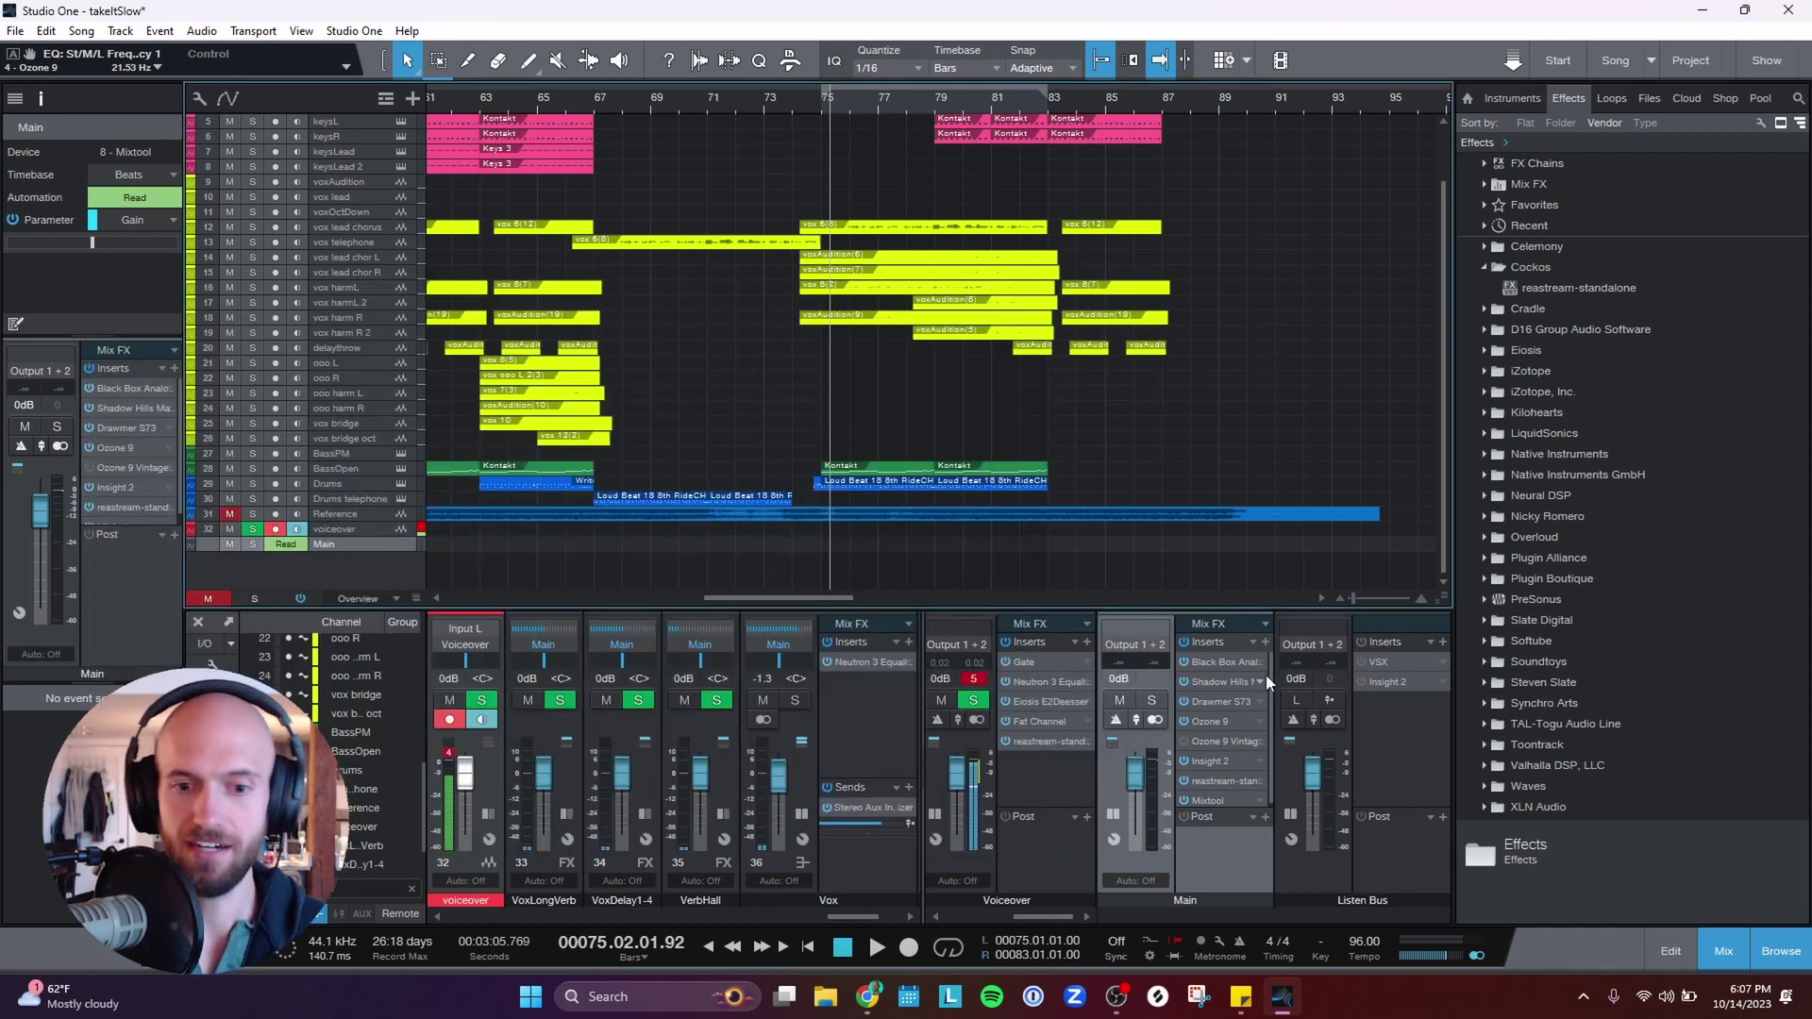
{"action": "left_click", "coordinate": [1221, 740]}
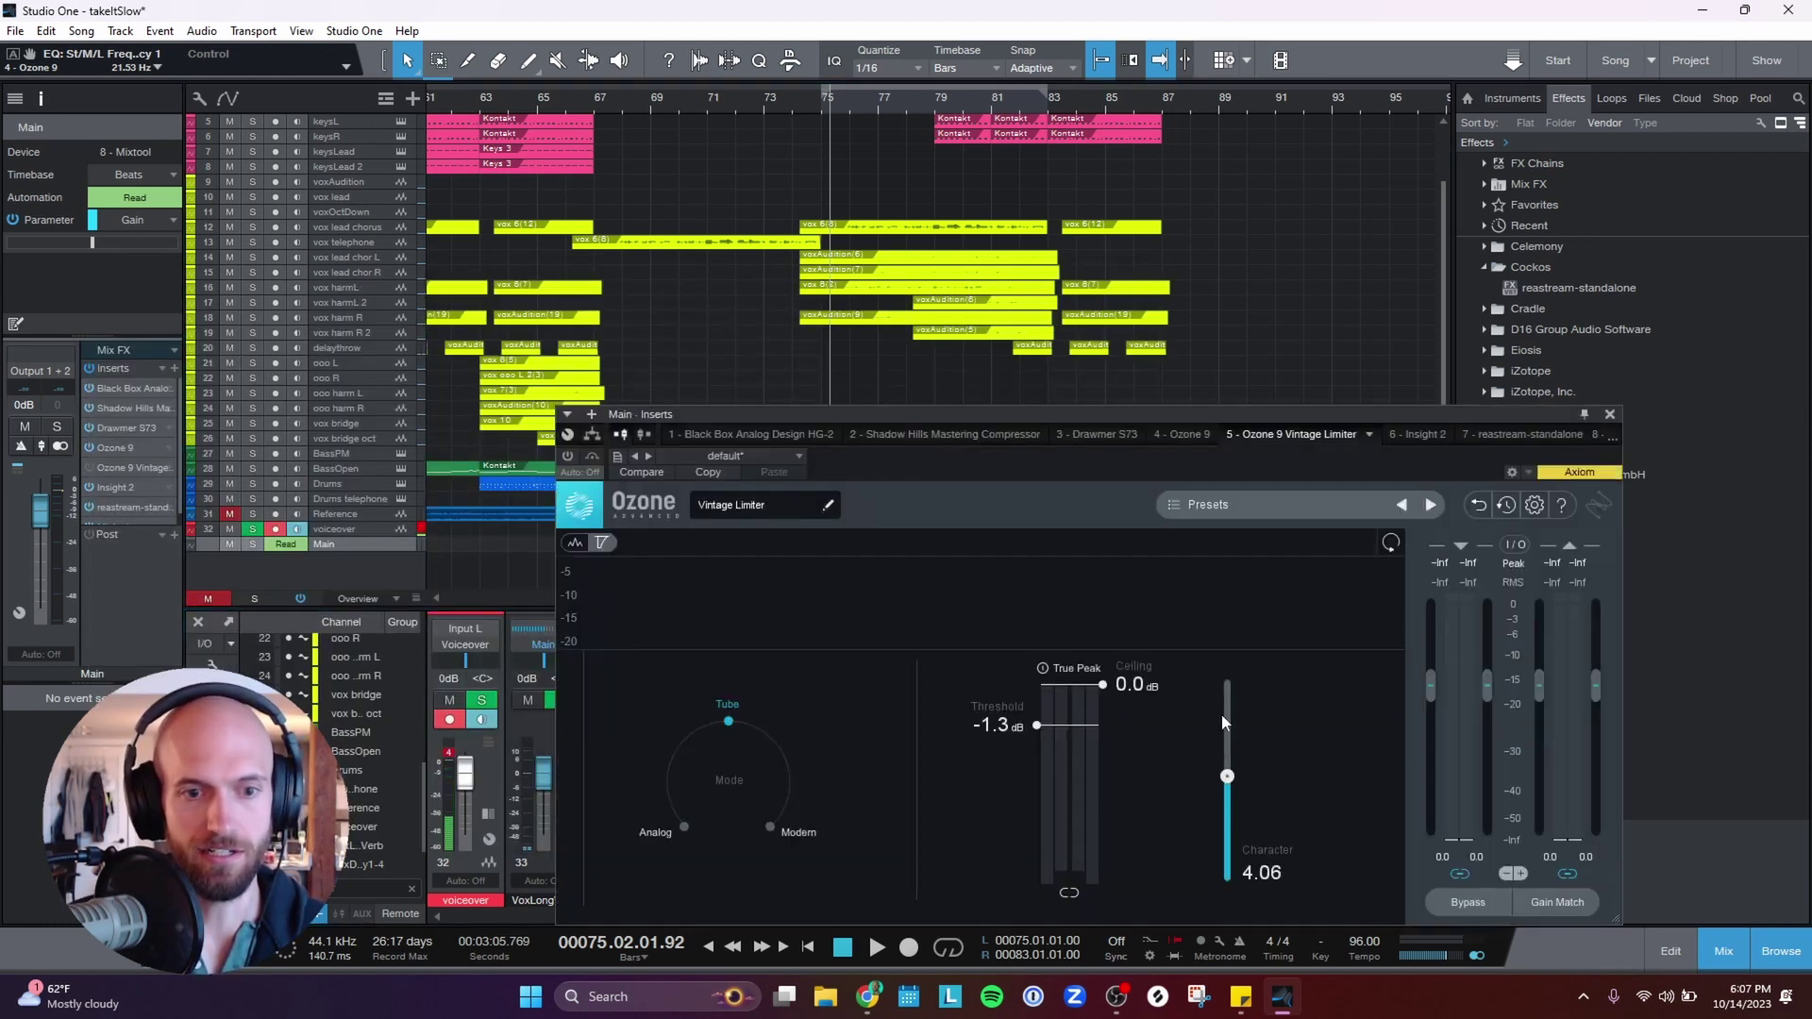
{"action": "left_click_drag", "start_coordinate": [1022, 424], "coordinate": [592, 189]}
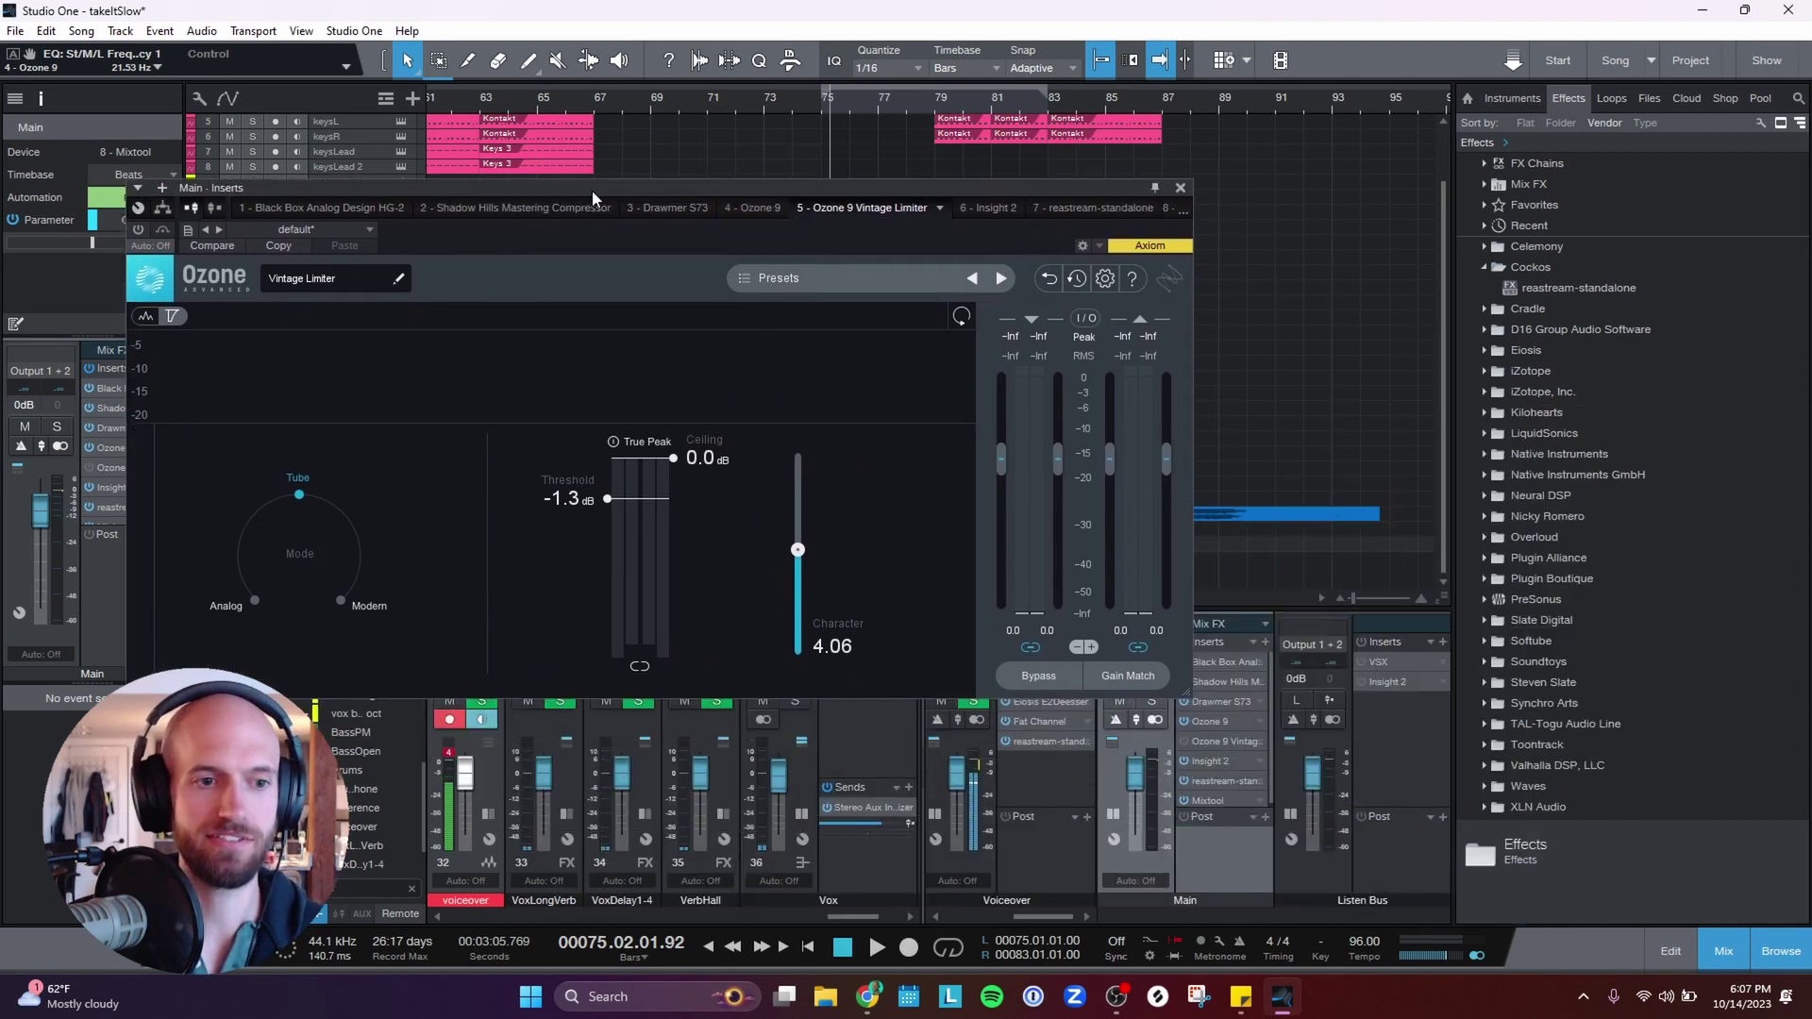
{"action": "left_click", "coordinate": [755, 278]}
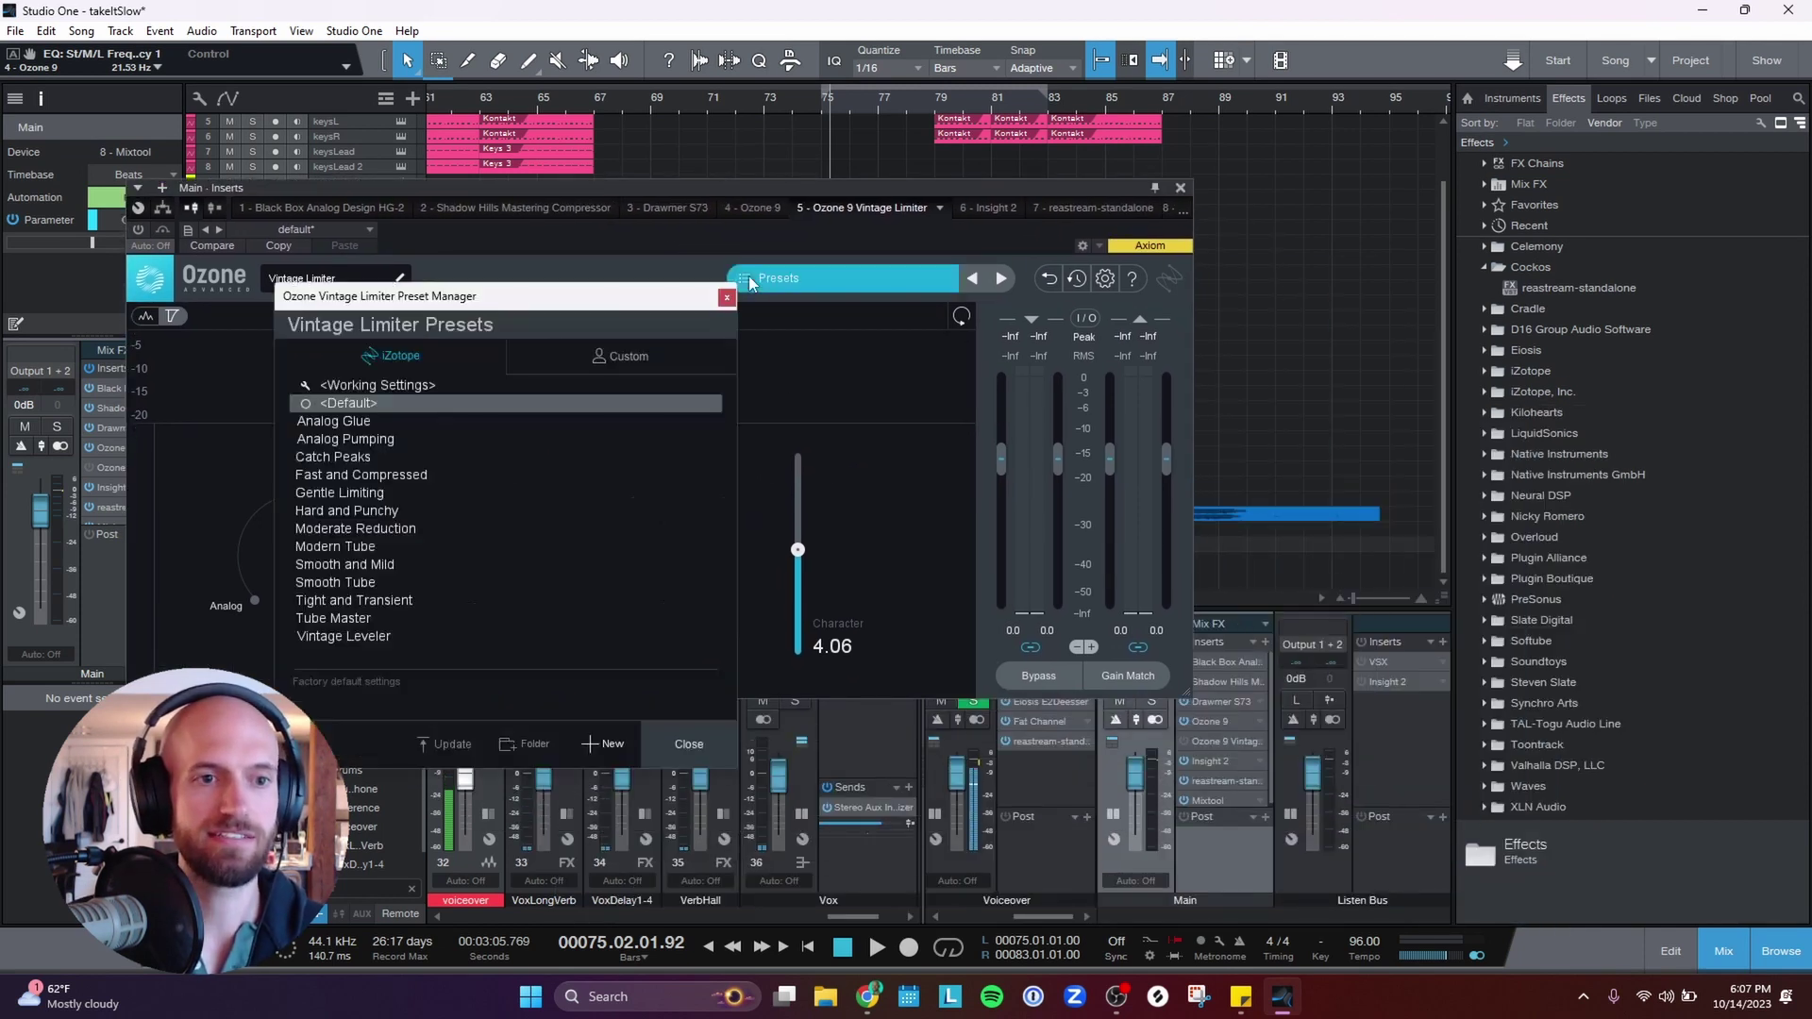
{"action": "left_click", "coordinate": [362, 412]}
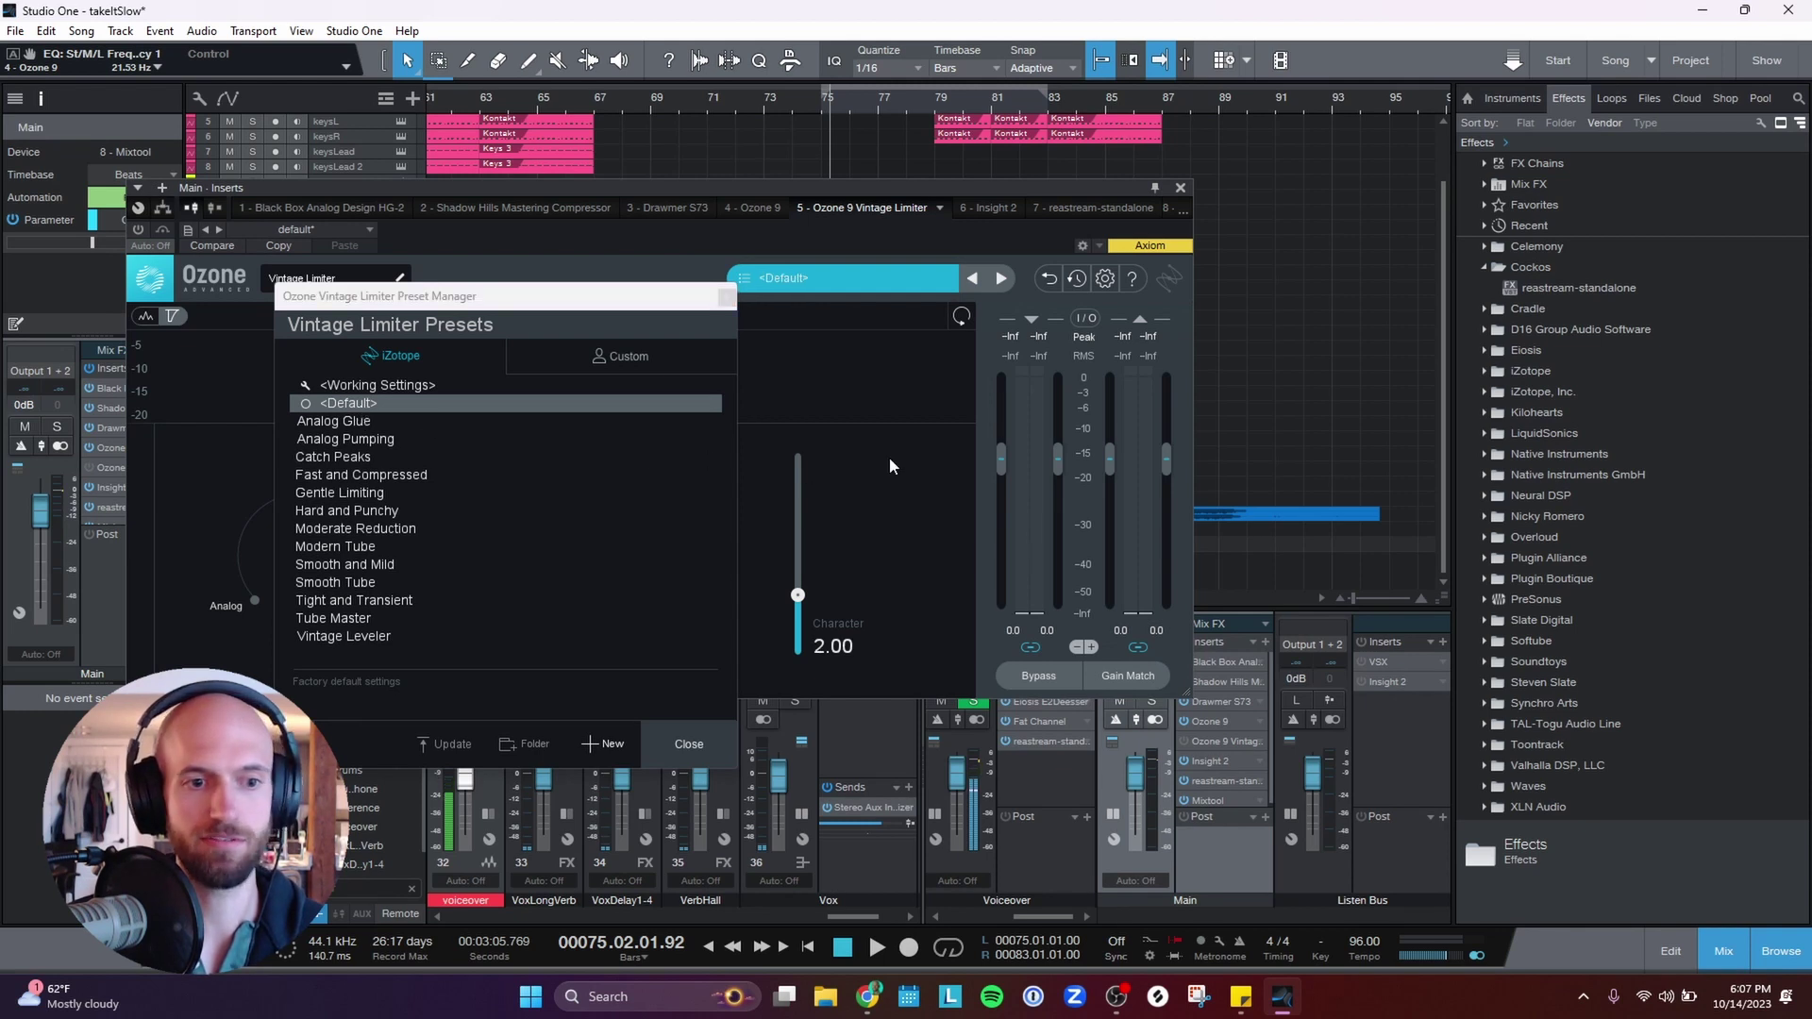
{"action": "left_click", "coordinate": [725, 298]}
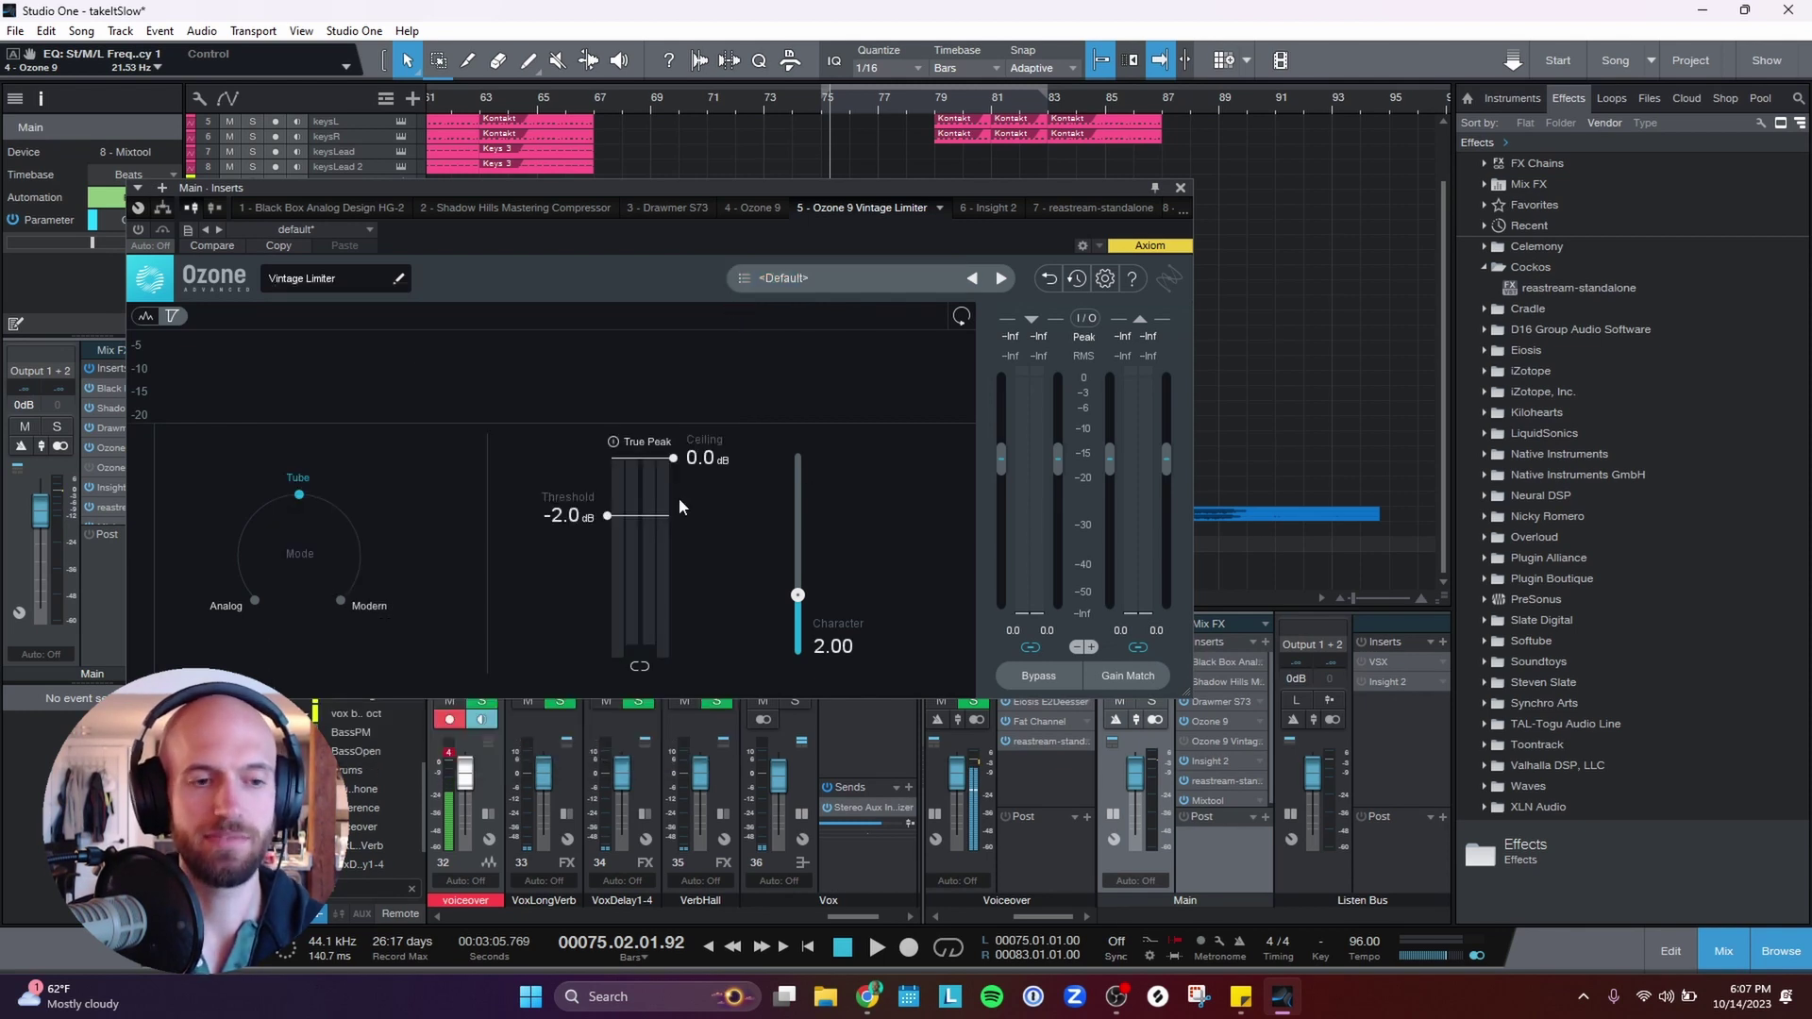
{"action": "left_click_drag", "start_coordinate": [579, 518], "coordinate": [580, 453]}
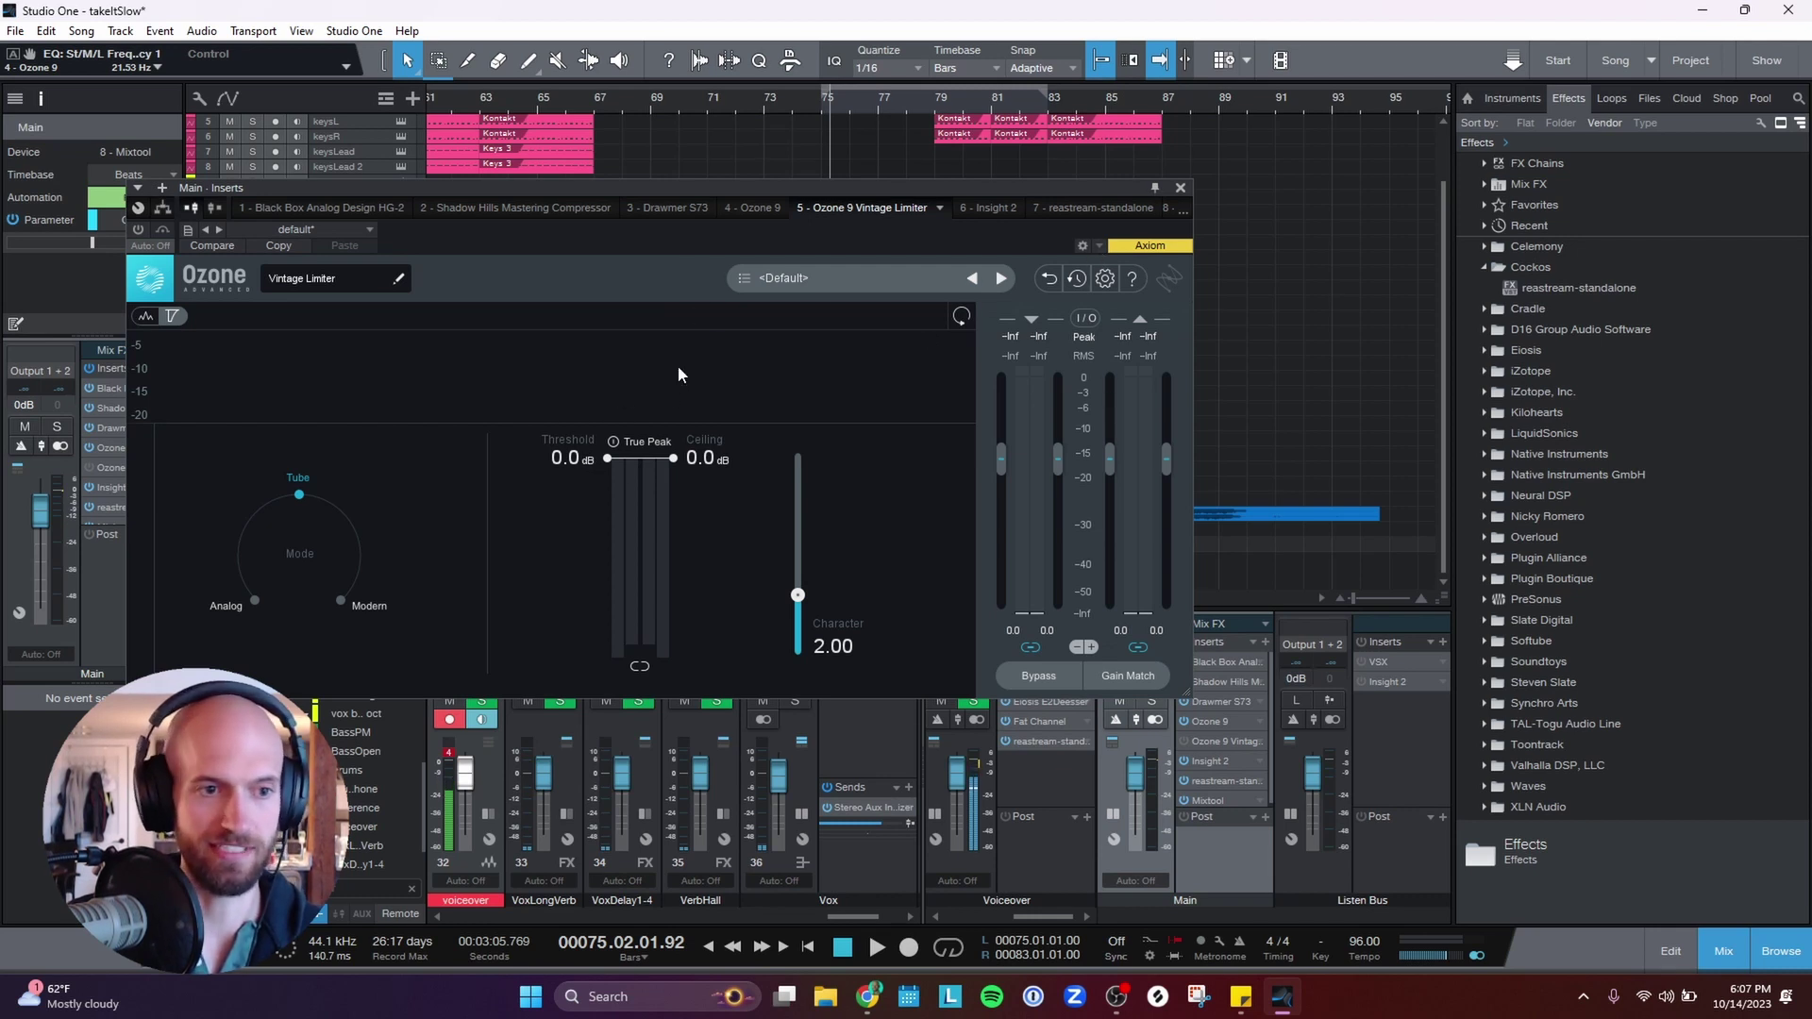
Loop bars 75 to 83 in the arrangement.
{"action": "left_click_drag", "start_coordinate": [631, 191], "coordinate": [987, 189]}
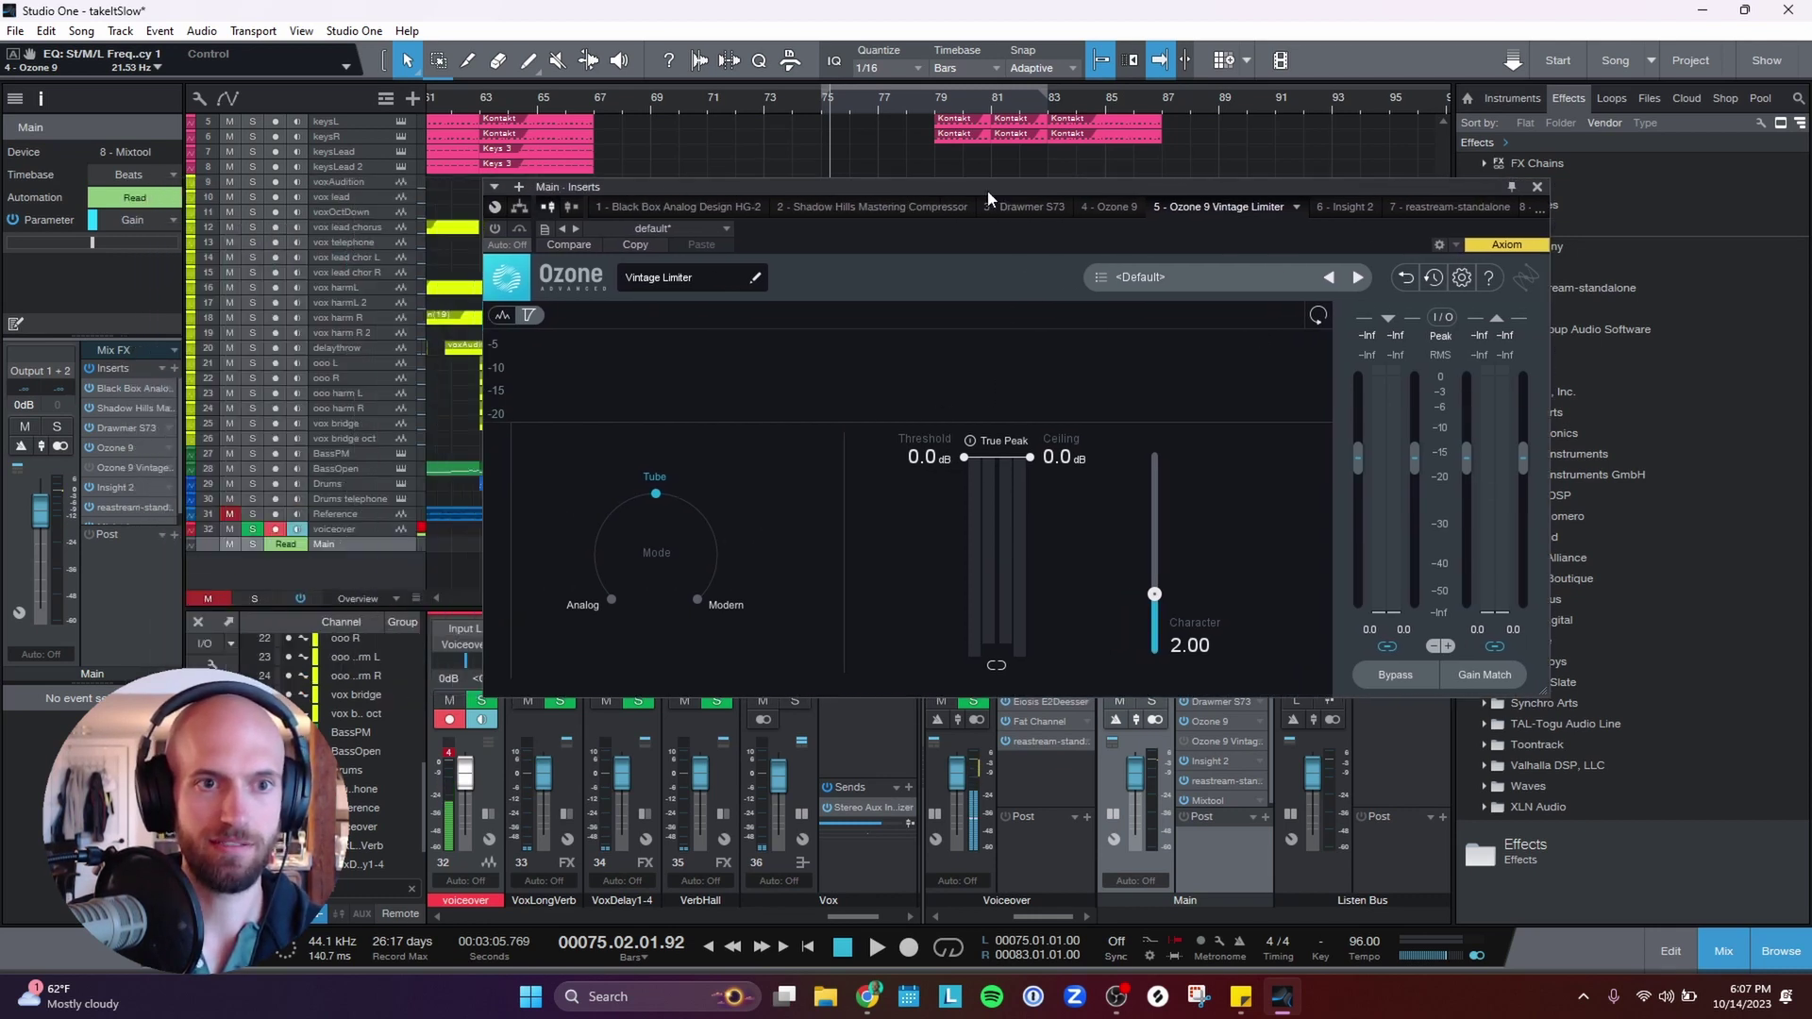
{"action": "left_click", "coordinate": [823, 104]}
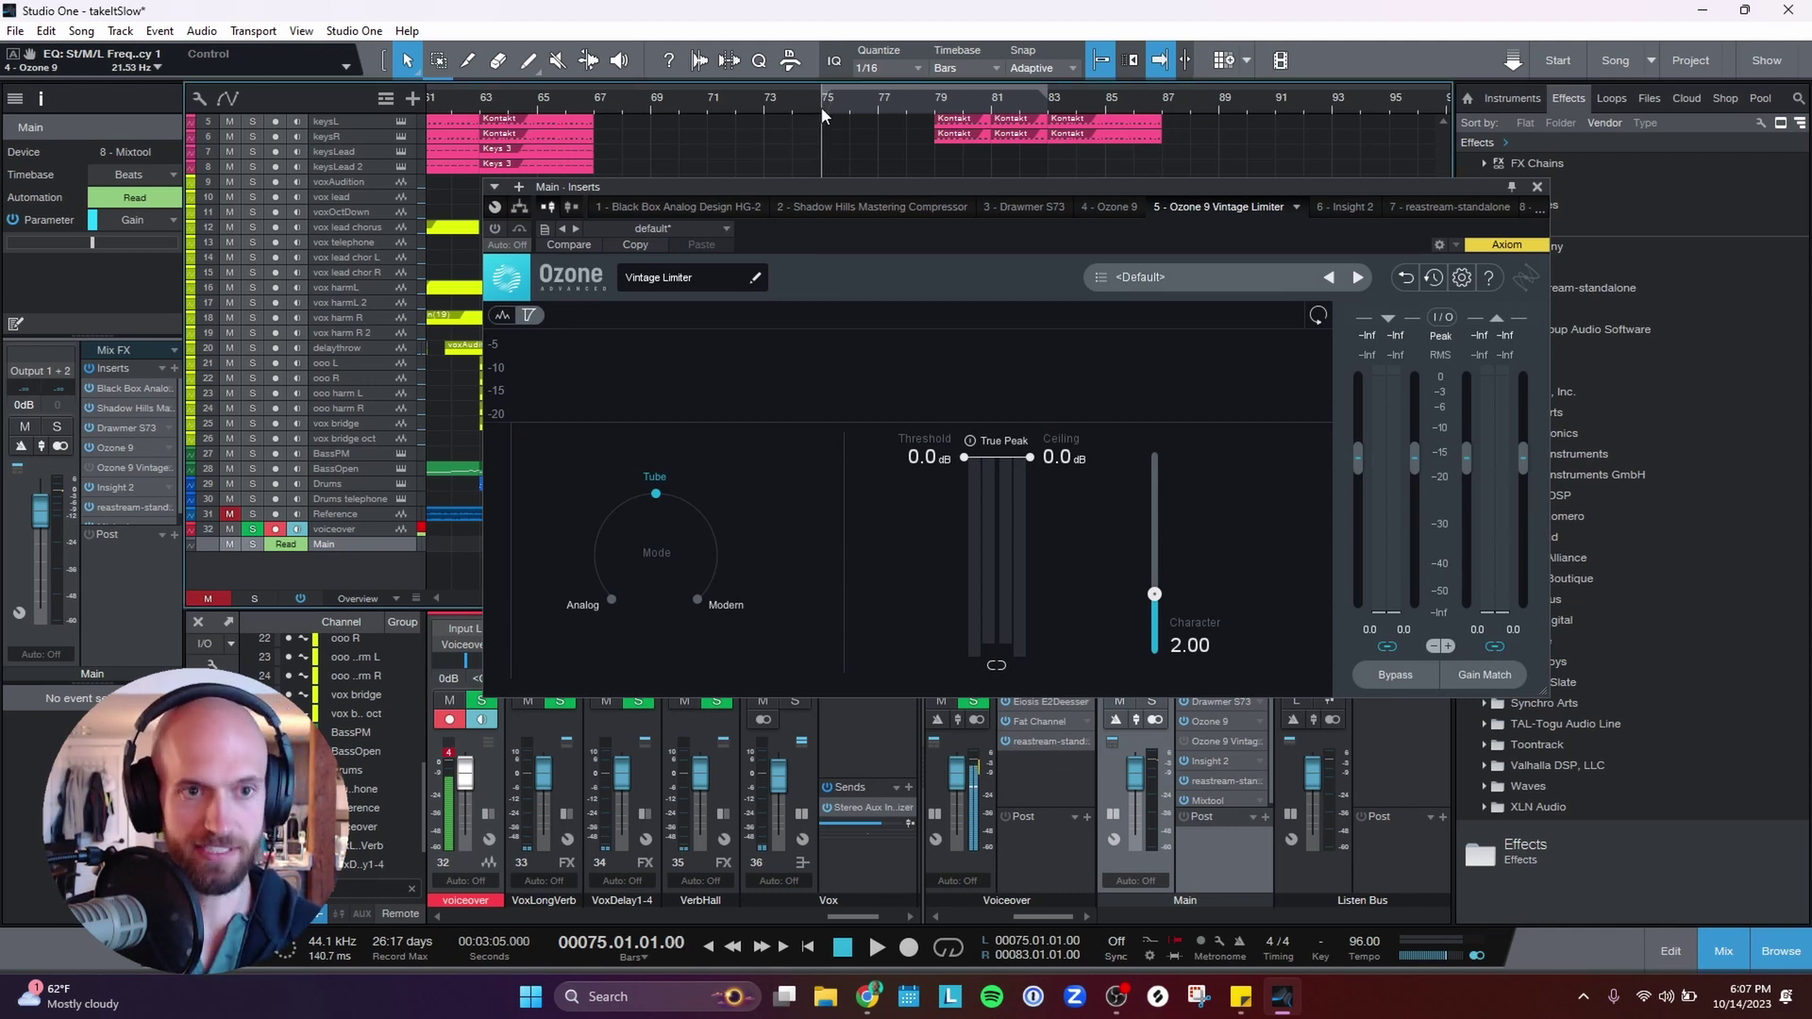
{"action": "key", "text": "slash"}
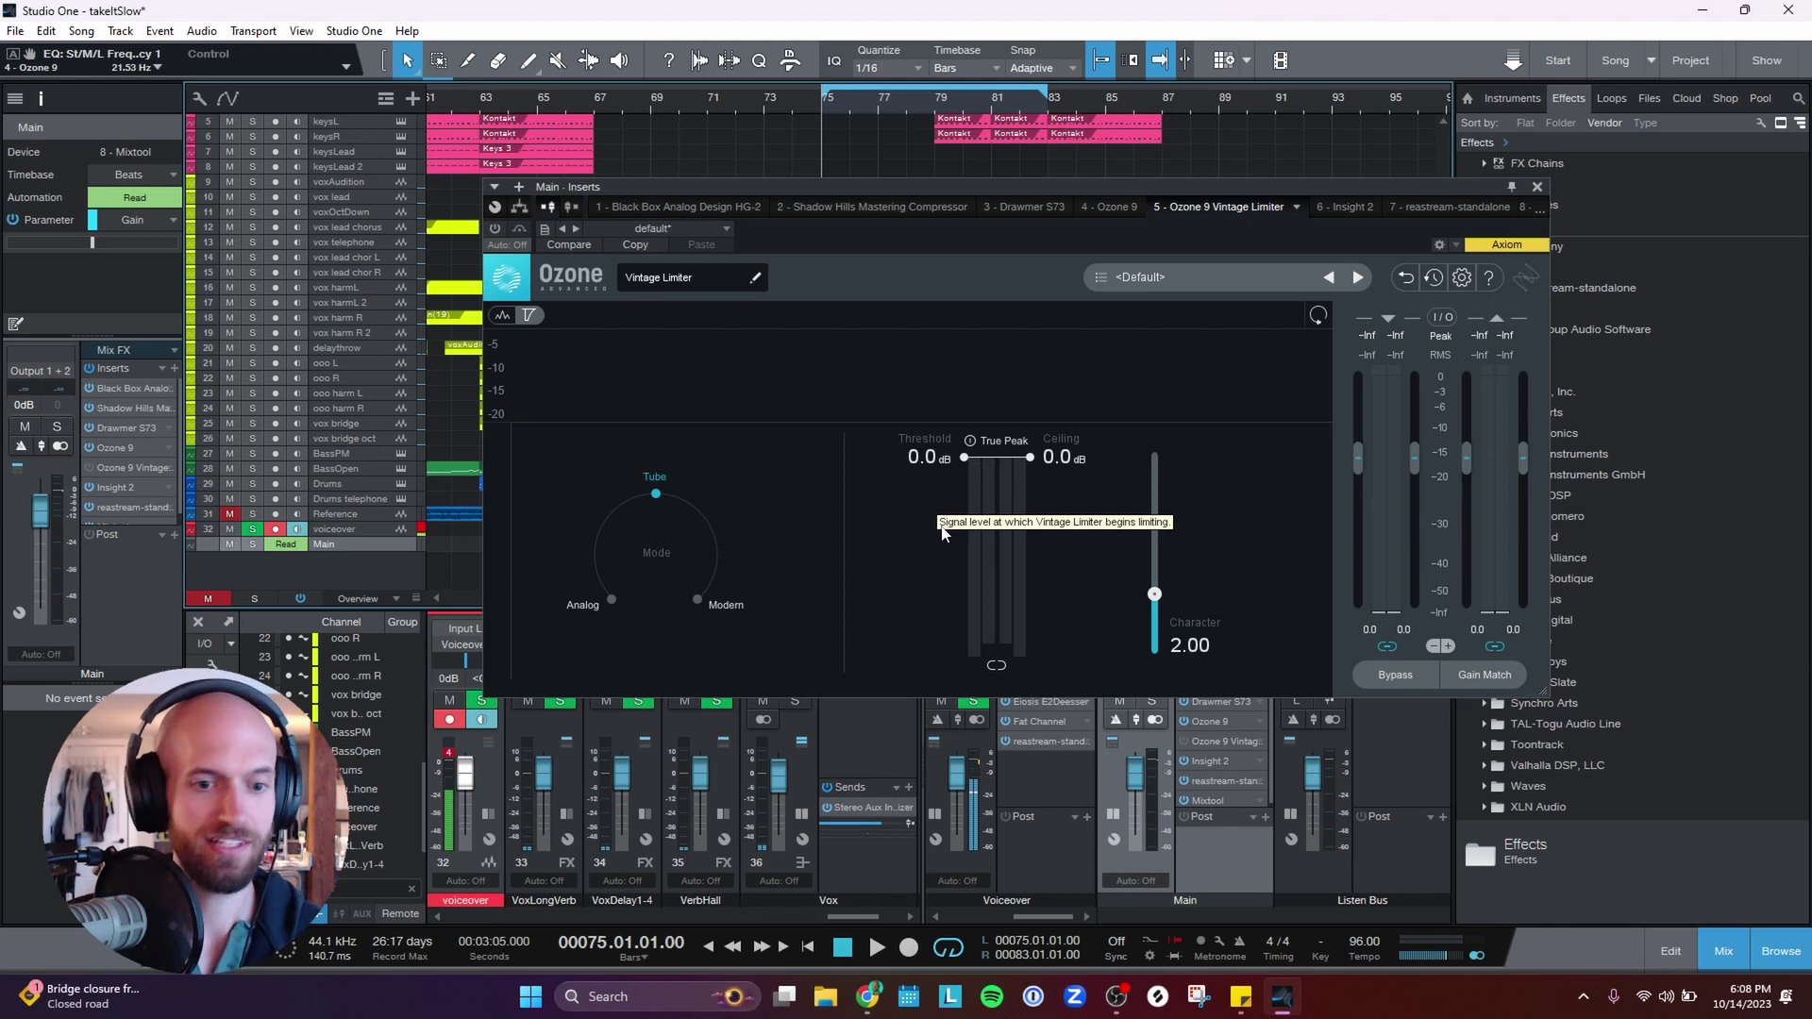
Open Insight 2 from the Main bus at the left edge, with the Vintage Limiter in front.
{"action": "left_click", "coordinate": [1211, 761]}
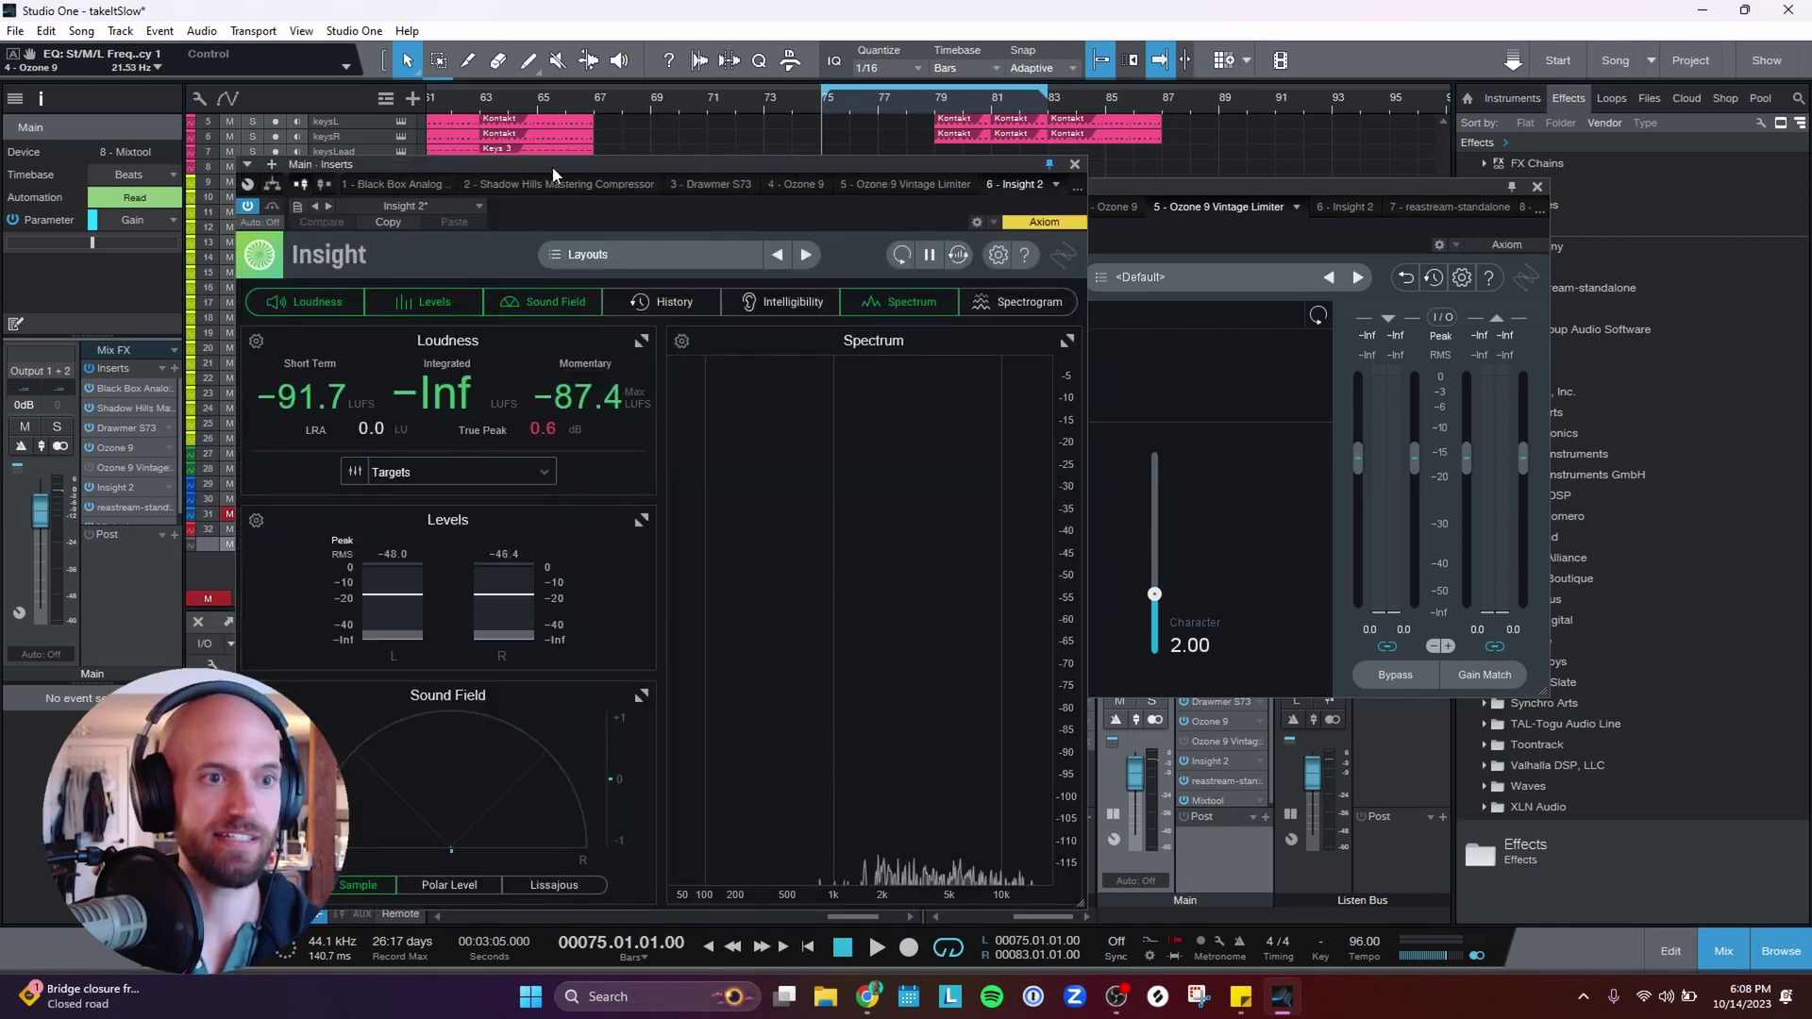
{"action": "left_click_drag", "start_coordinate": [550, 165], "coordinate": [325, 122]}
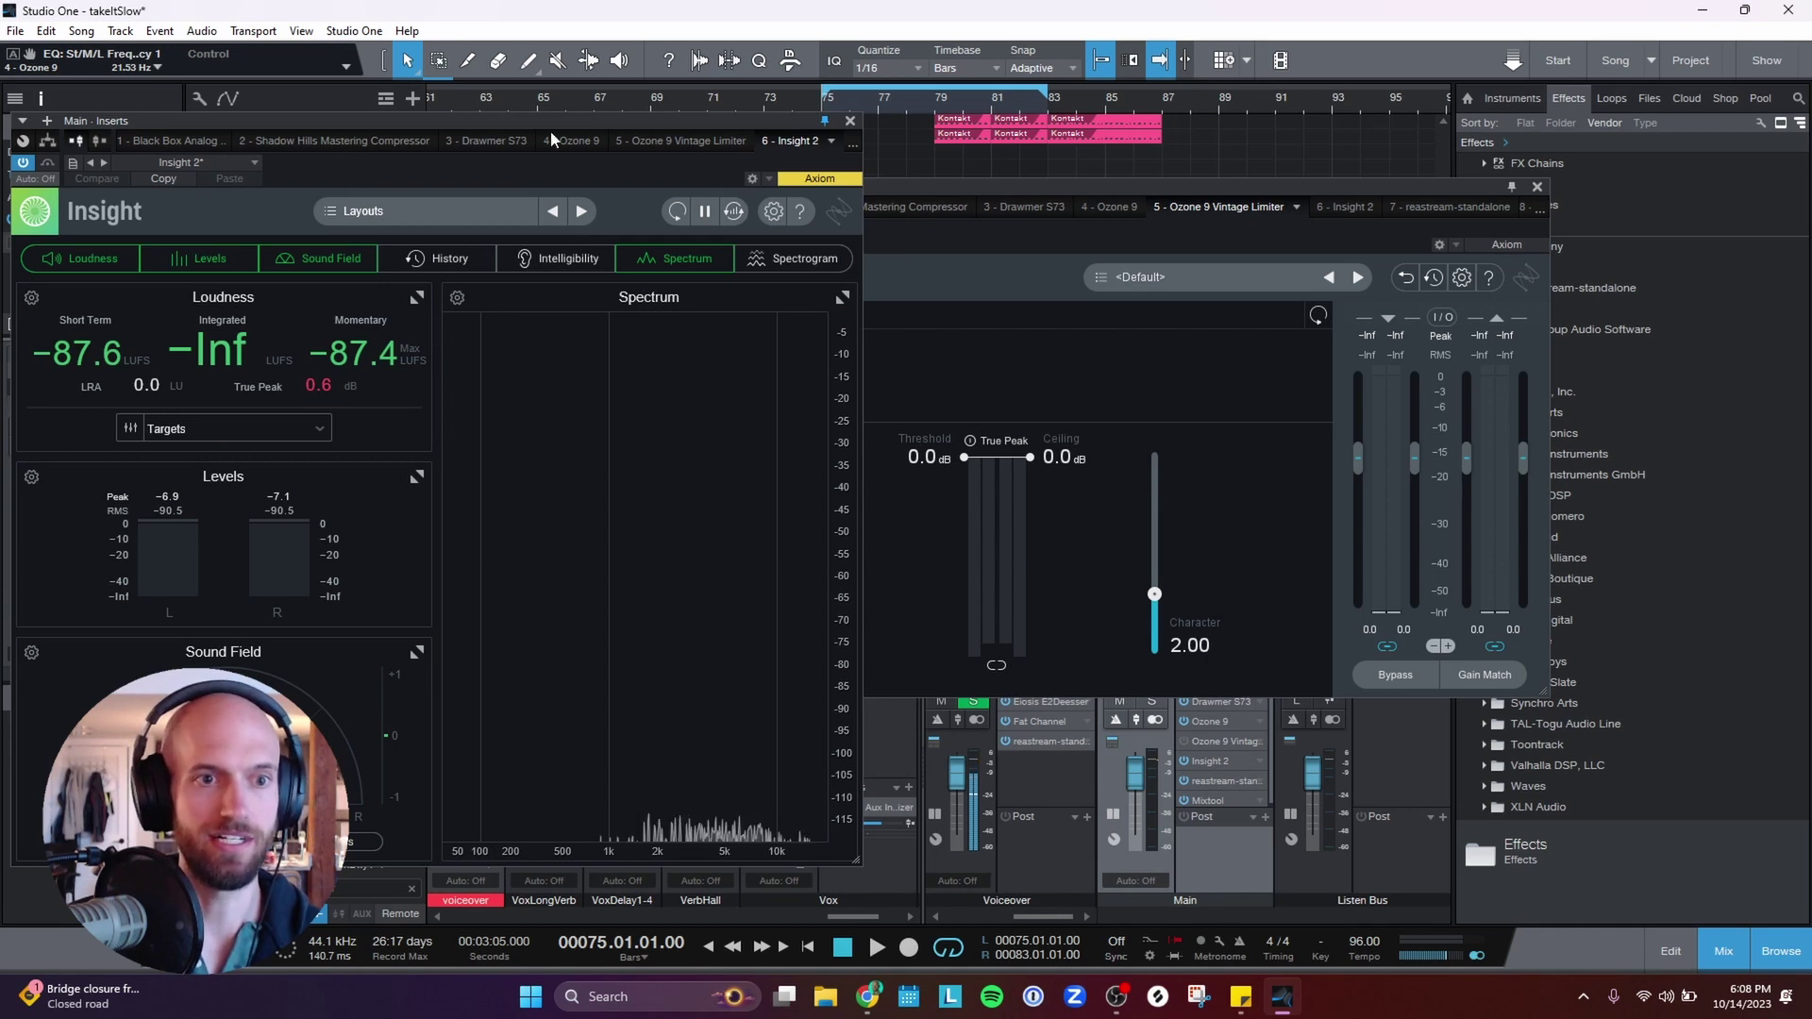
{"action": "left_click_drag", "start_coordinate": [546, 128], "coordinate": [534, 114]}
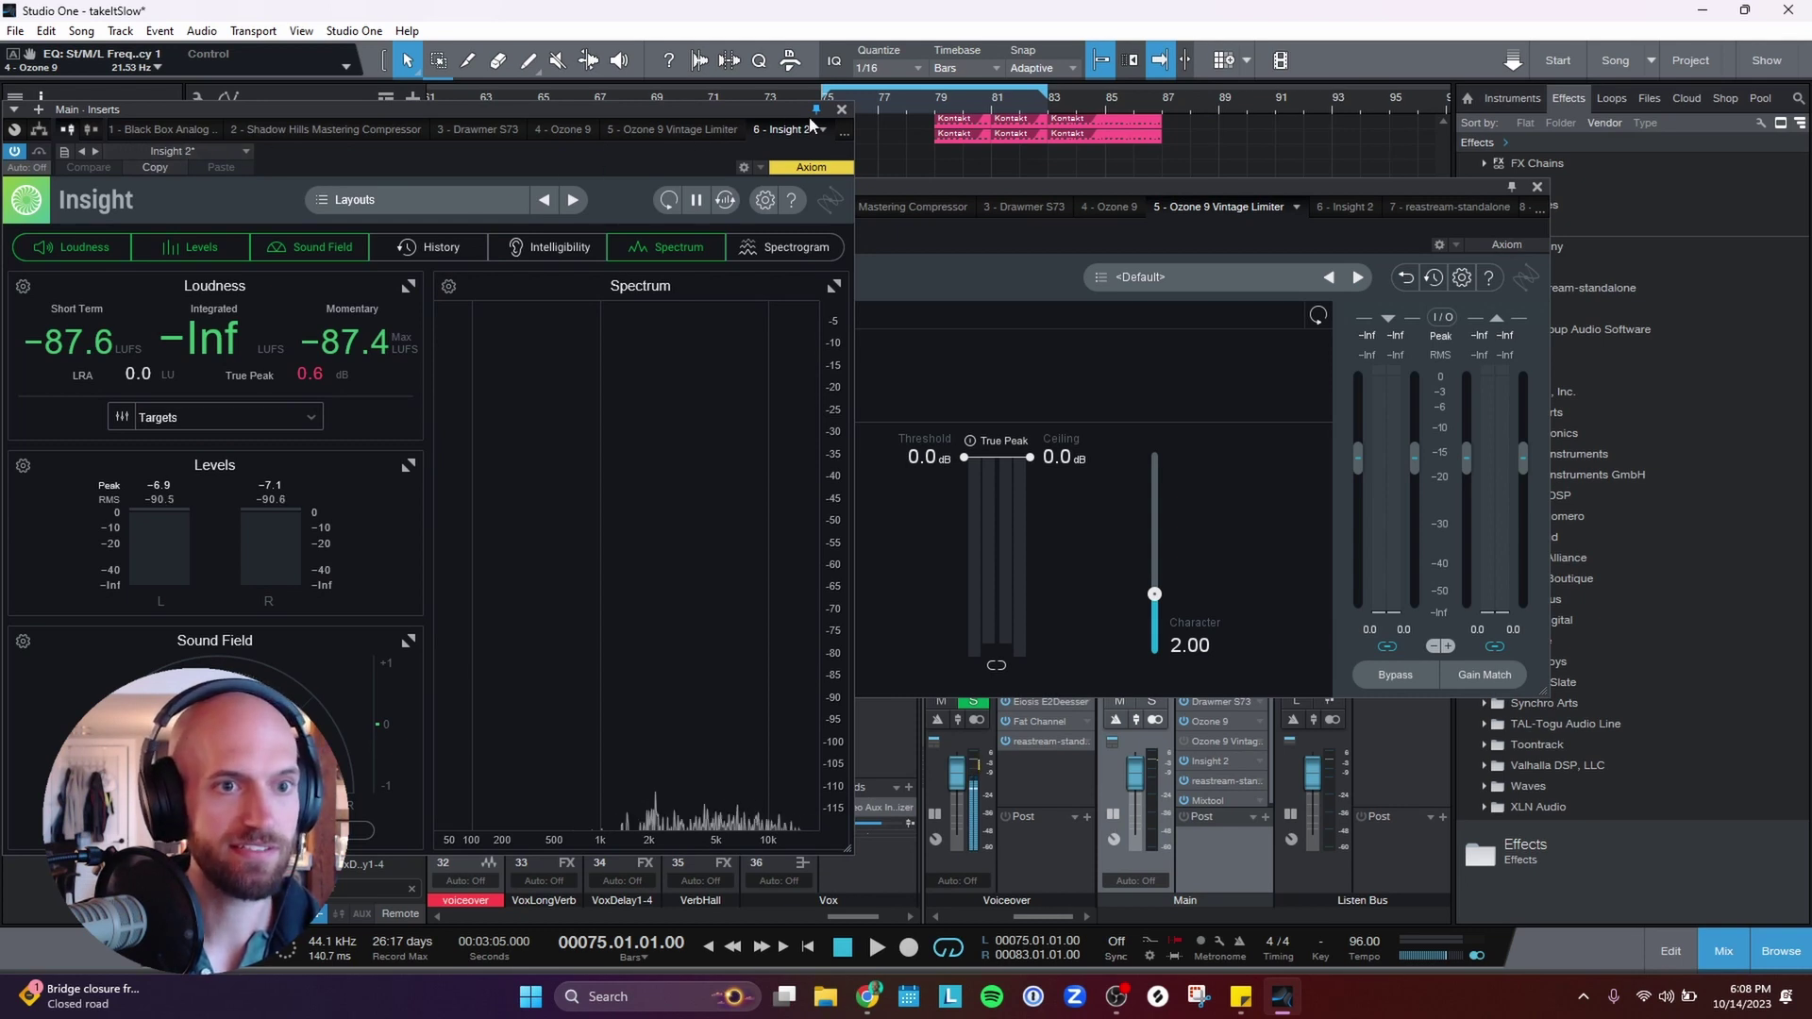
{"action": "left_click", "coordinate": [1086, 190]}
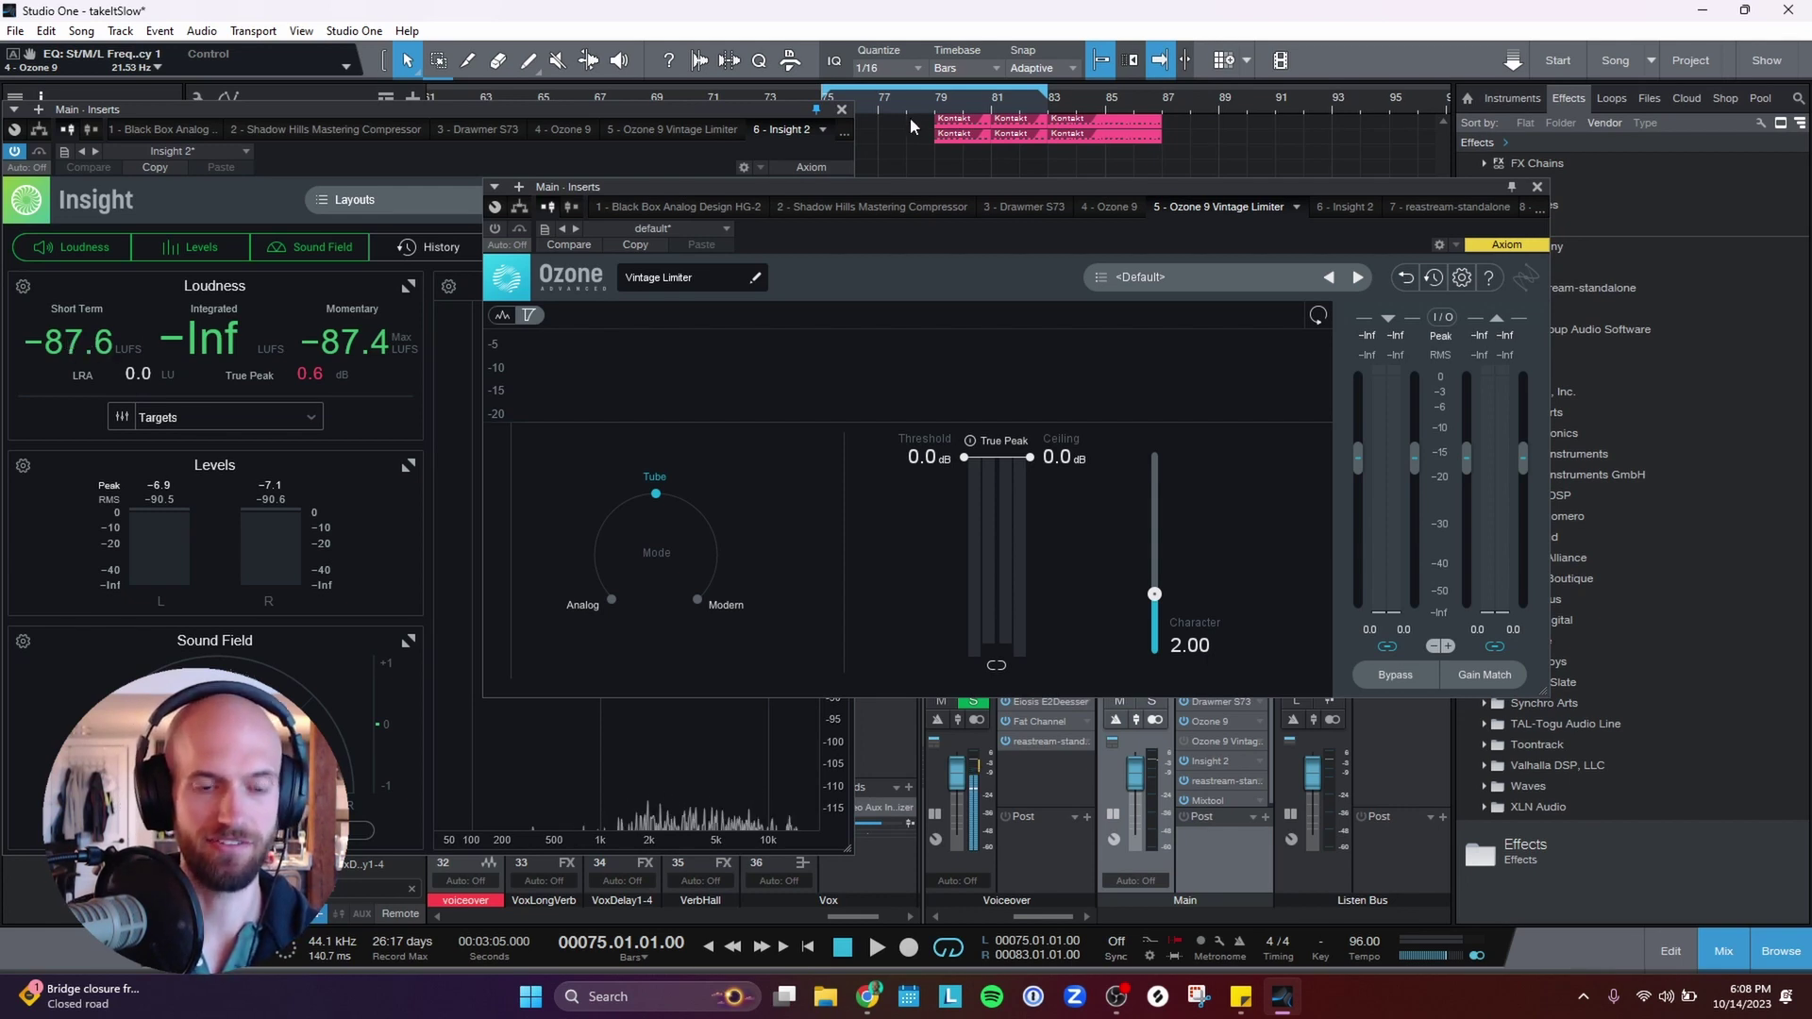
Tune the Vintage Limiter threshold during looped playback to -0.7 dB, reading about -10.4 LUFS.
{"action": "key", "text": "space"}
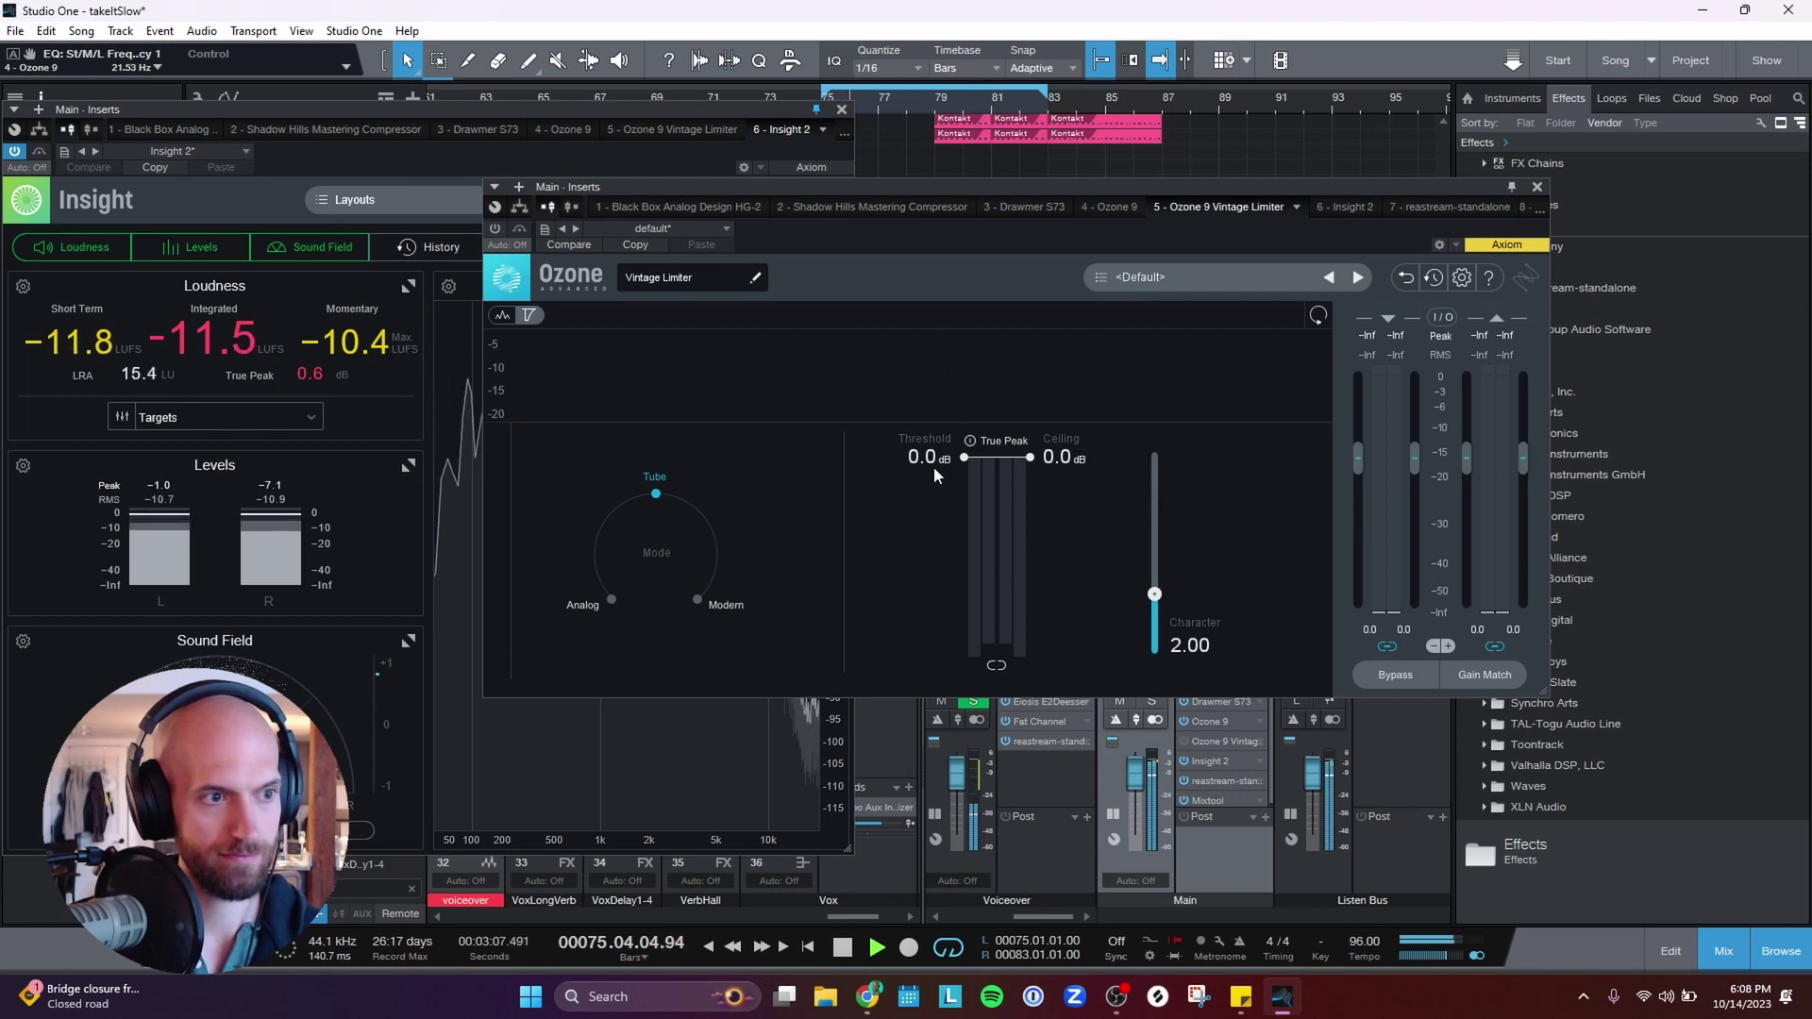
{"action": "left_click_drag", "start_coordinate": [931, 462], "coordinate": [931, 503]}
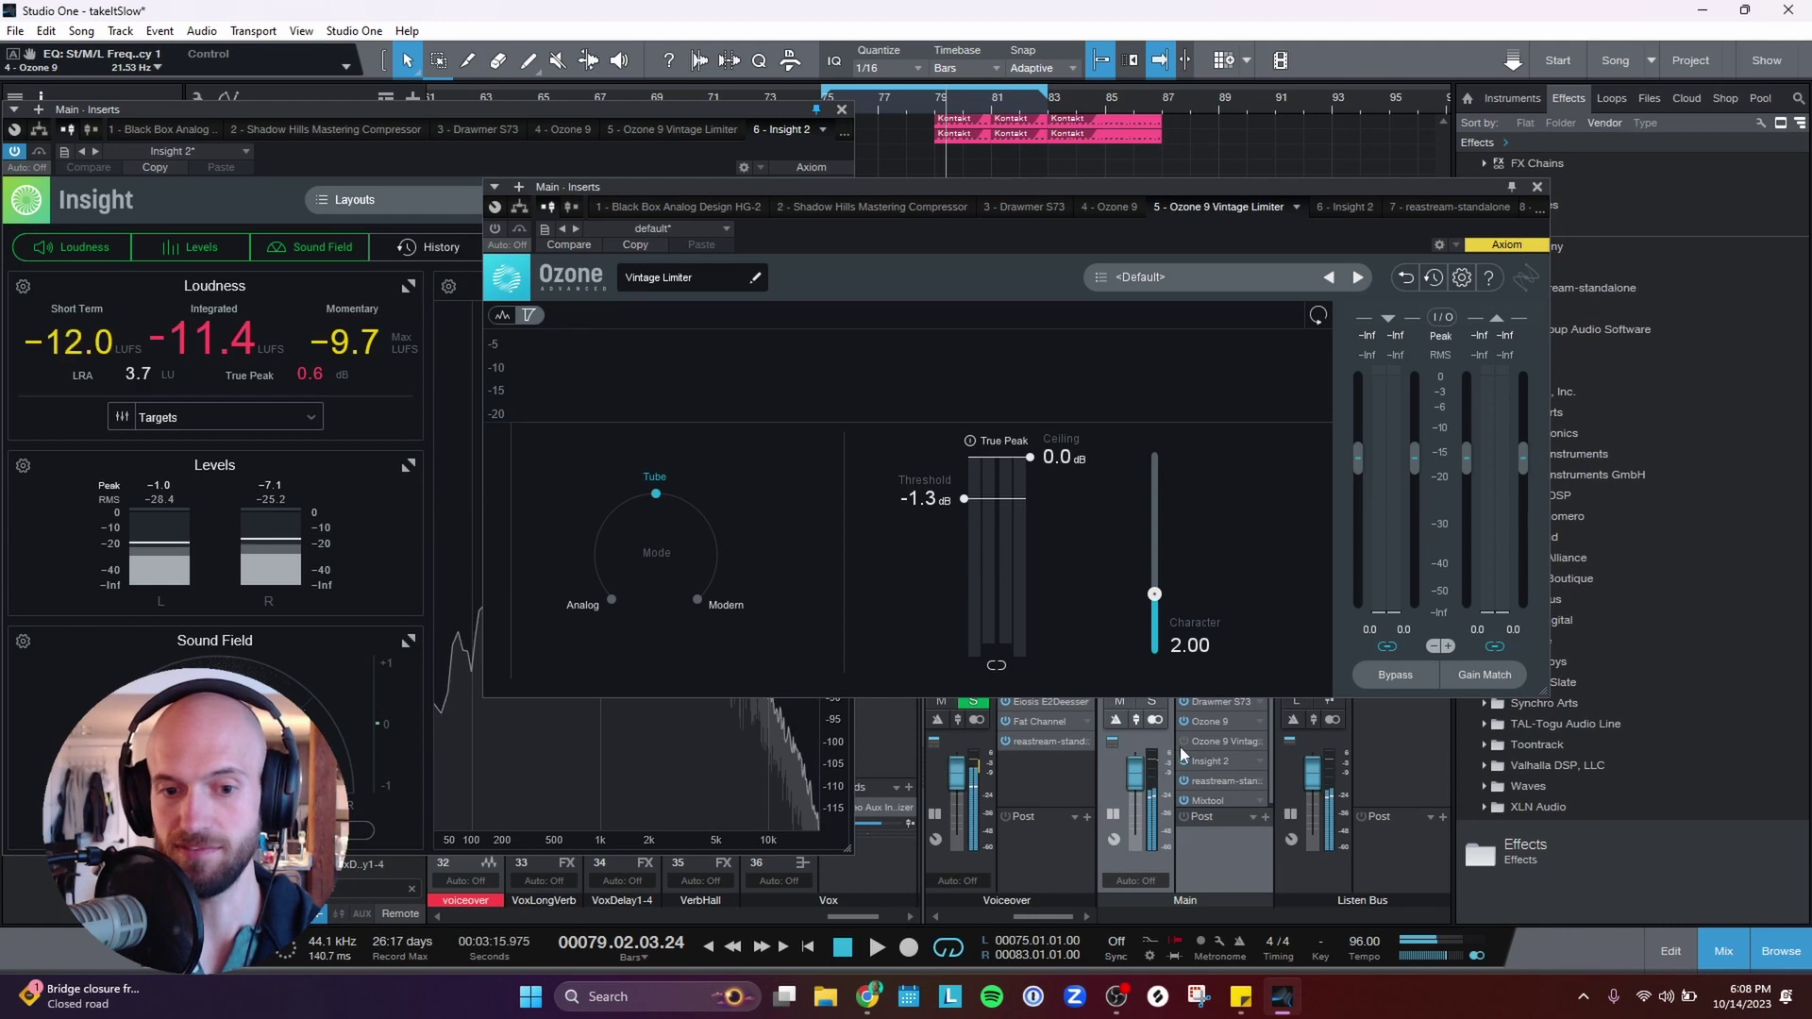
{"action": "left_click_drag", "start_coordinate": [931, 499], "coordinate": [932, 465]}
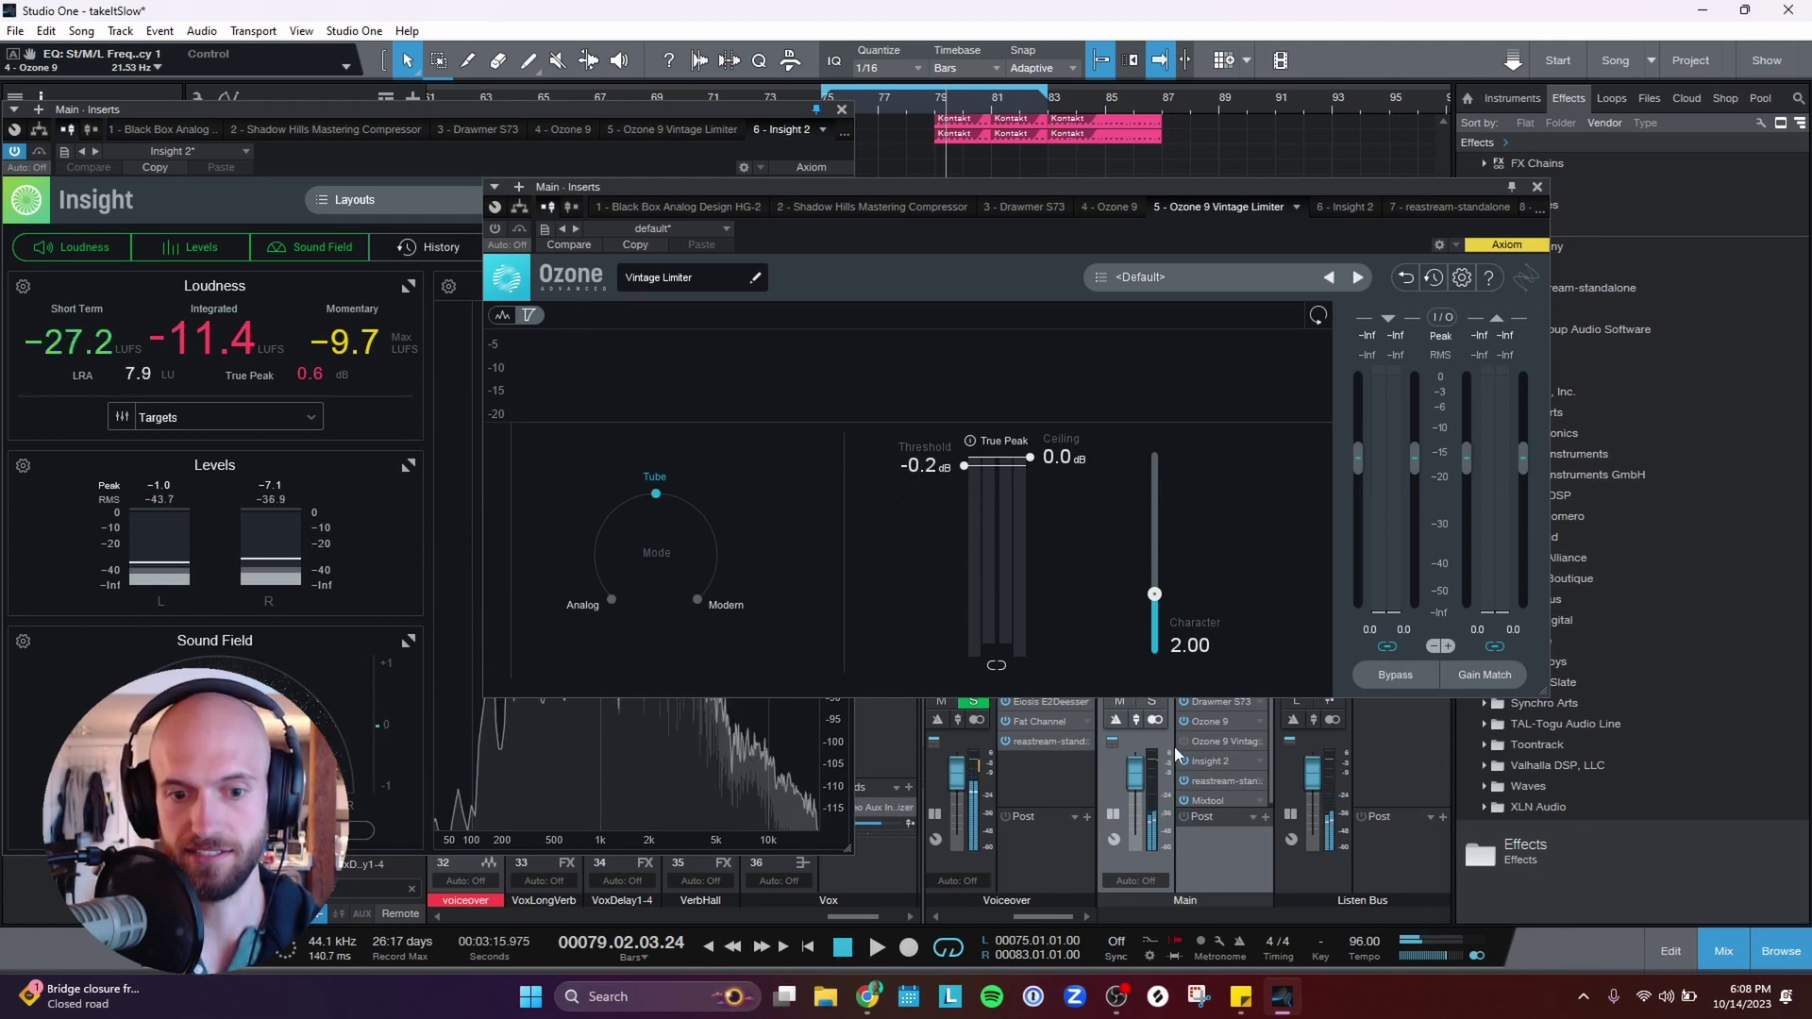
{"action": "key", "text": "space"}
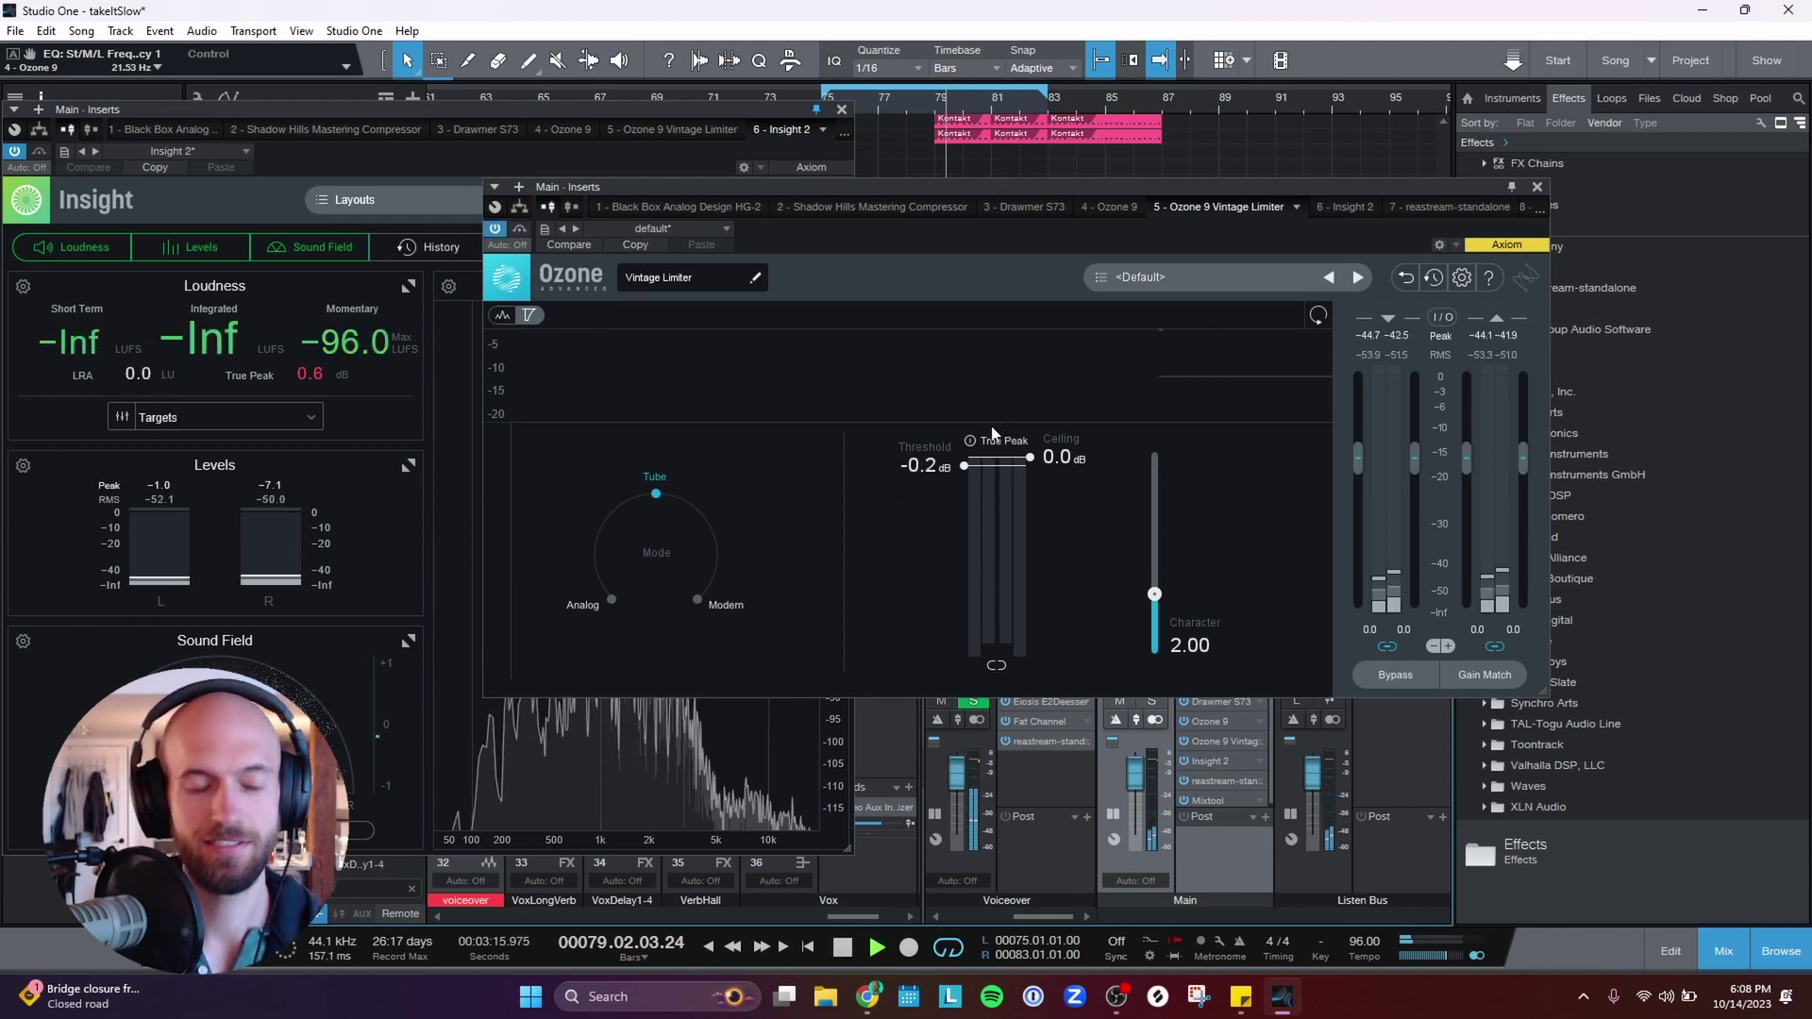
{"action": "left_click_drag", "start_coordinate": [930, 469], "coordinate": [930, 485]}
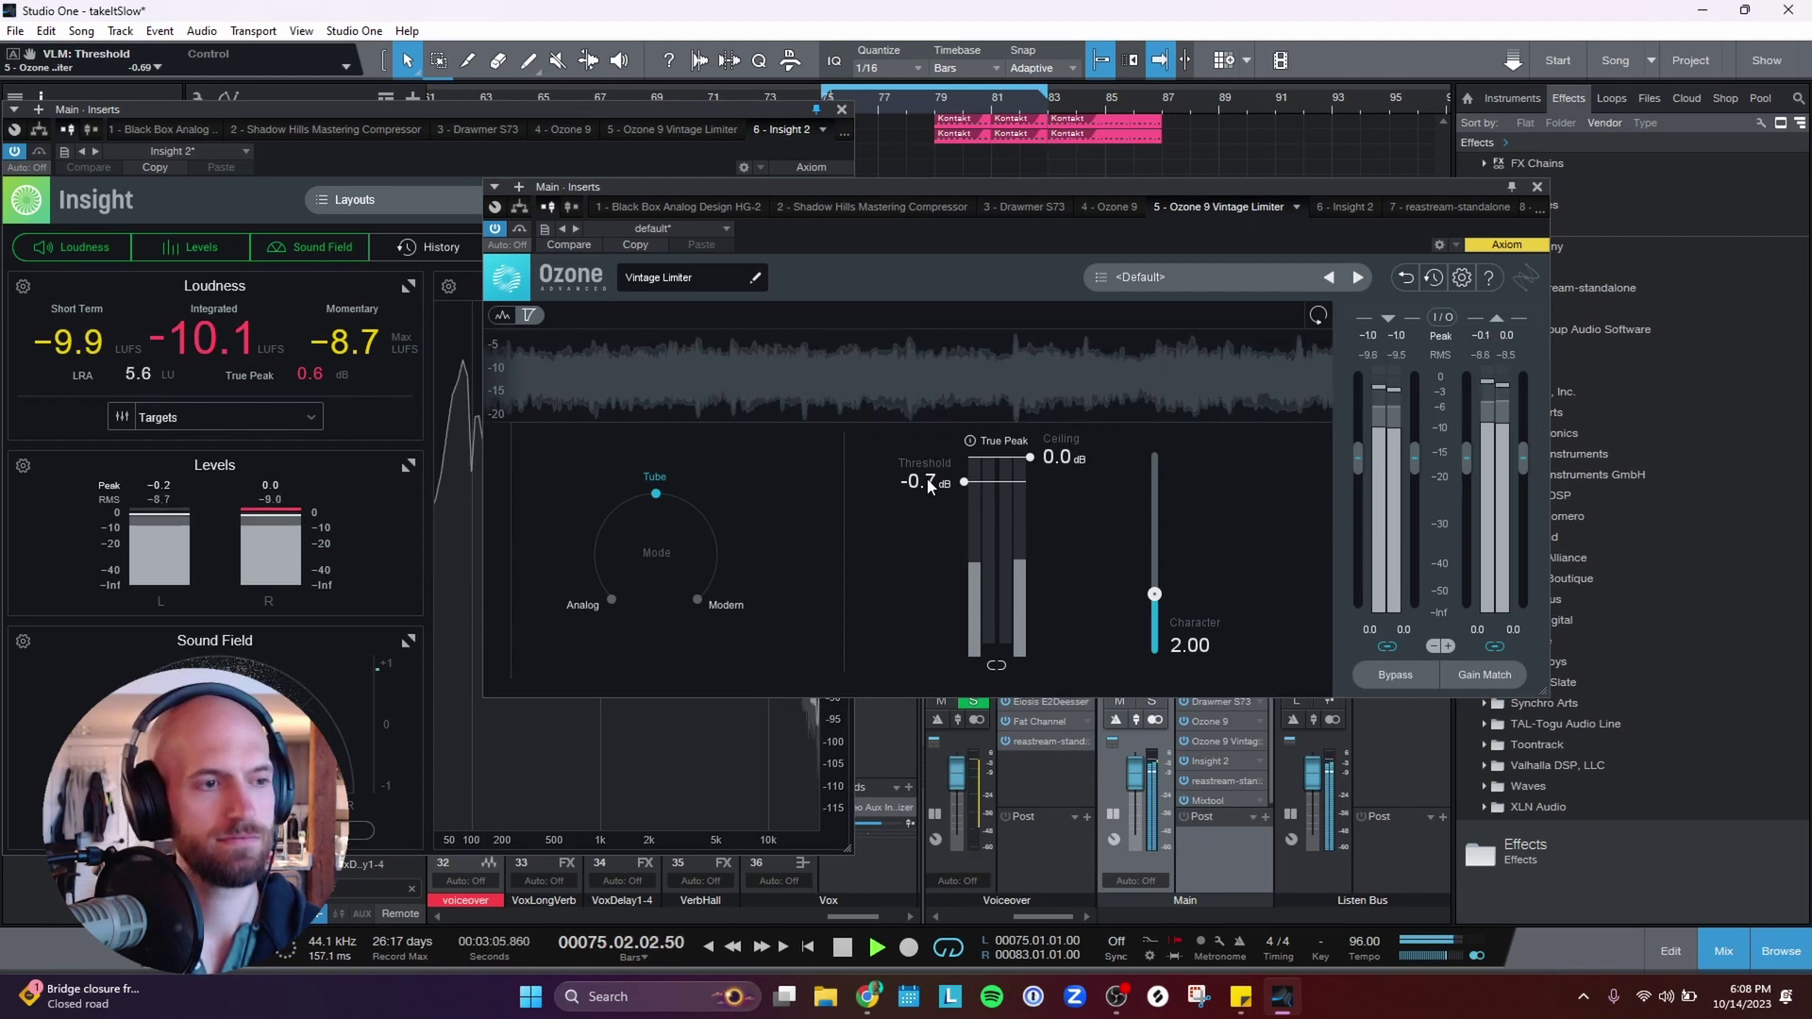
{"action": "key", "text": "space"}
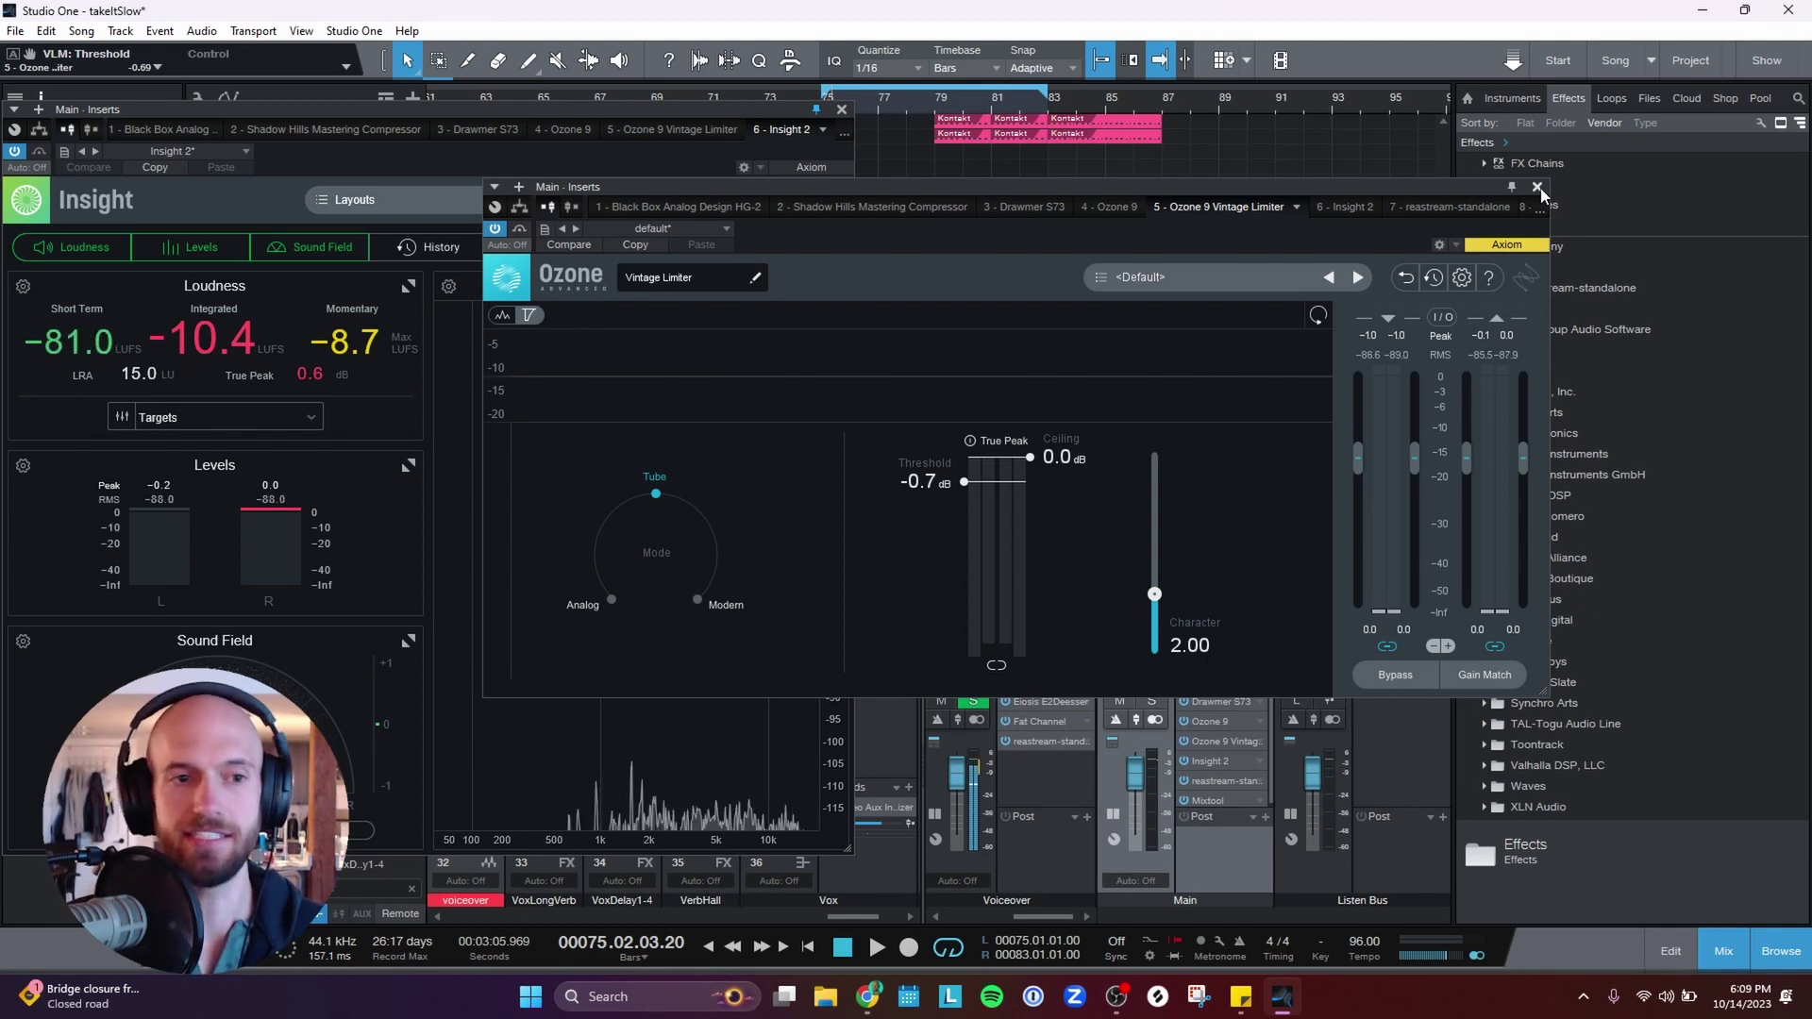
Close the Ozone Vintage Limiter and Insight 2 meter windows.
{"action": "left_click", "coordinate": [1538, 187]}
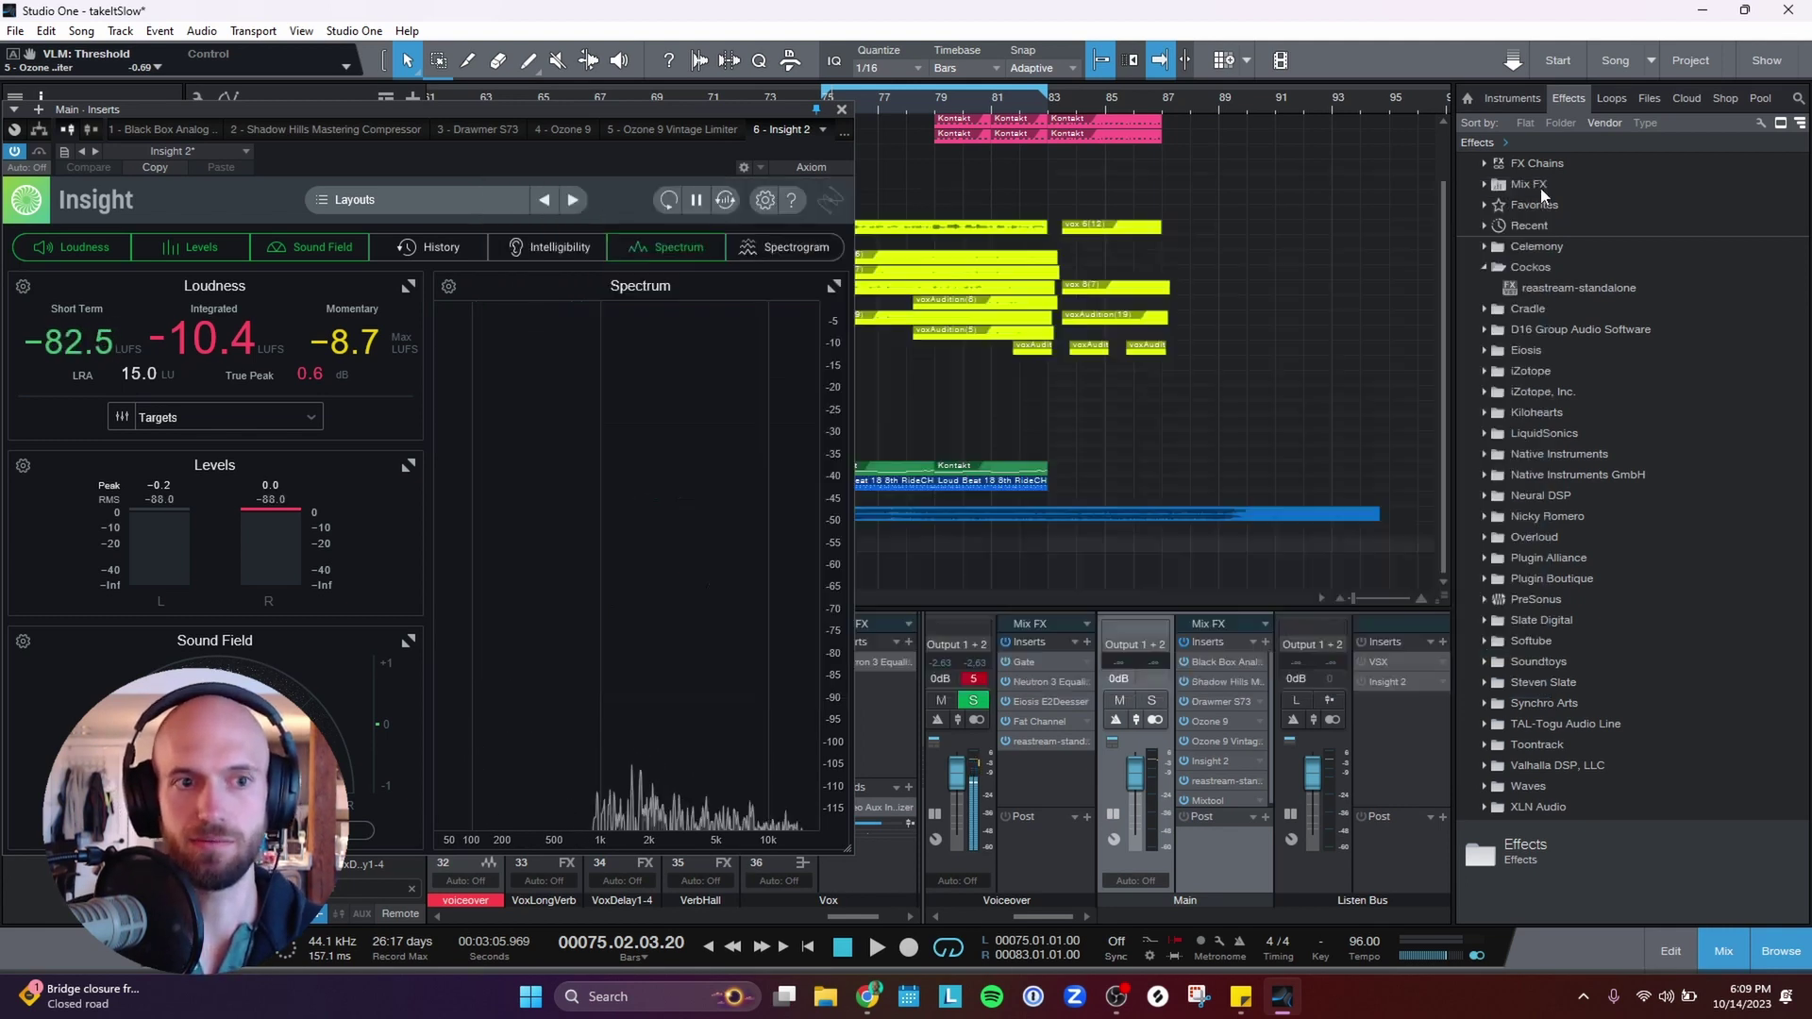
{"action": "left_click", "coordinate": [842, 111]}
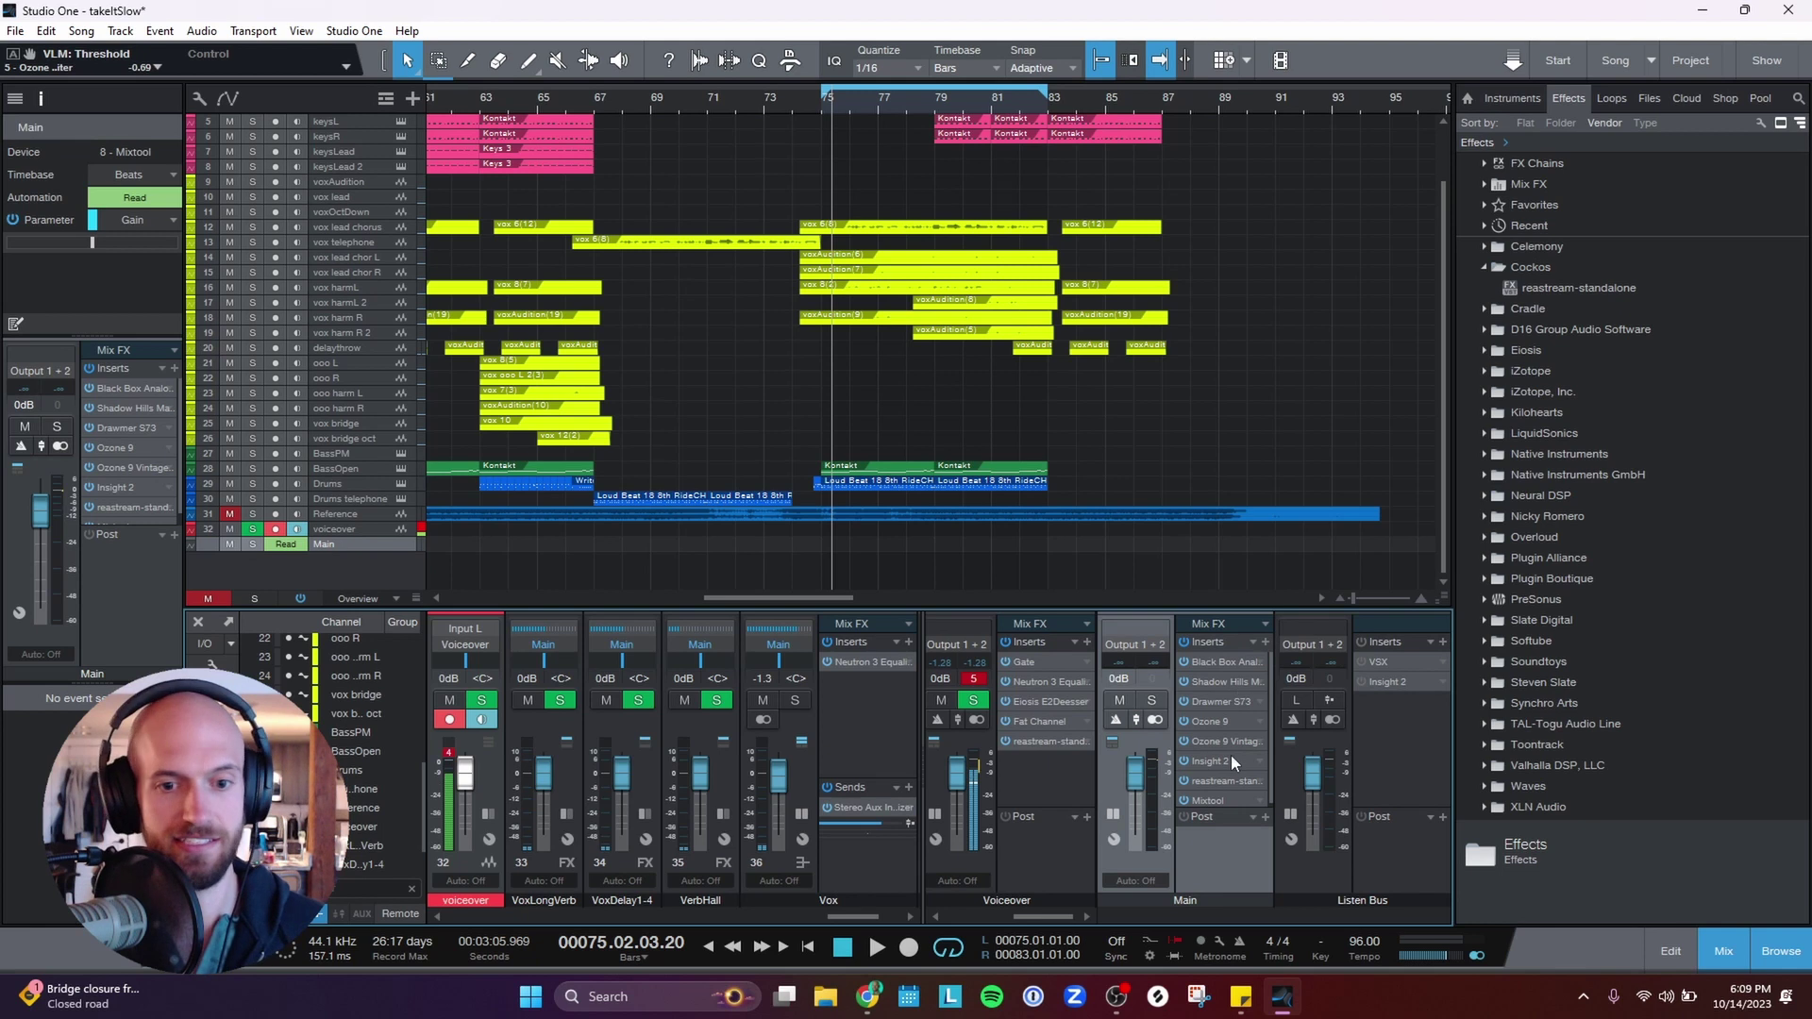
Step through the Main bus HG-2, Shadow Hills, Drawmer S73, Ozone 9 and Vintage Limiter inserts.
{"action": "left_click", "coordinate": [1223, 664]}
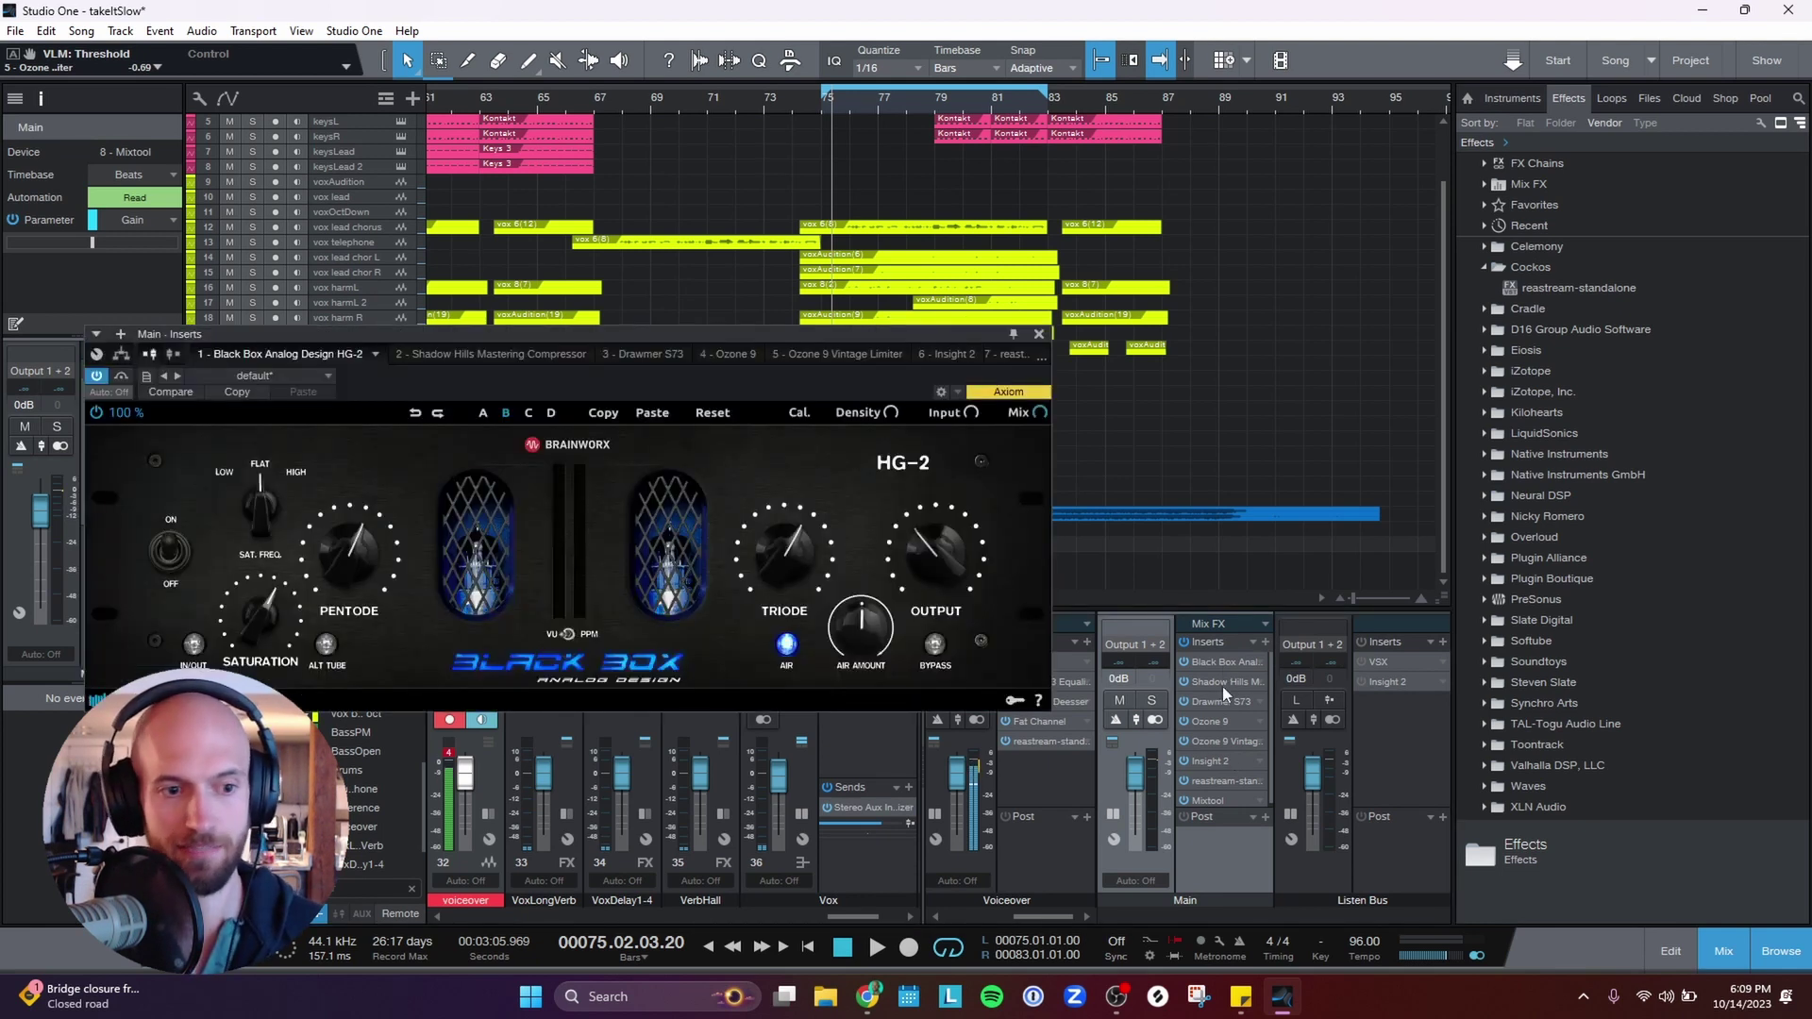
{"action": "left_click", "coordinate": [1225, 681]}
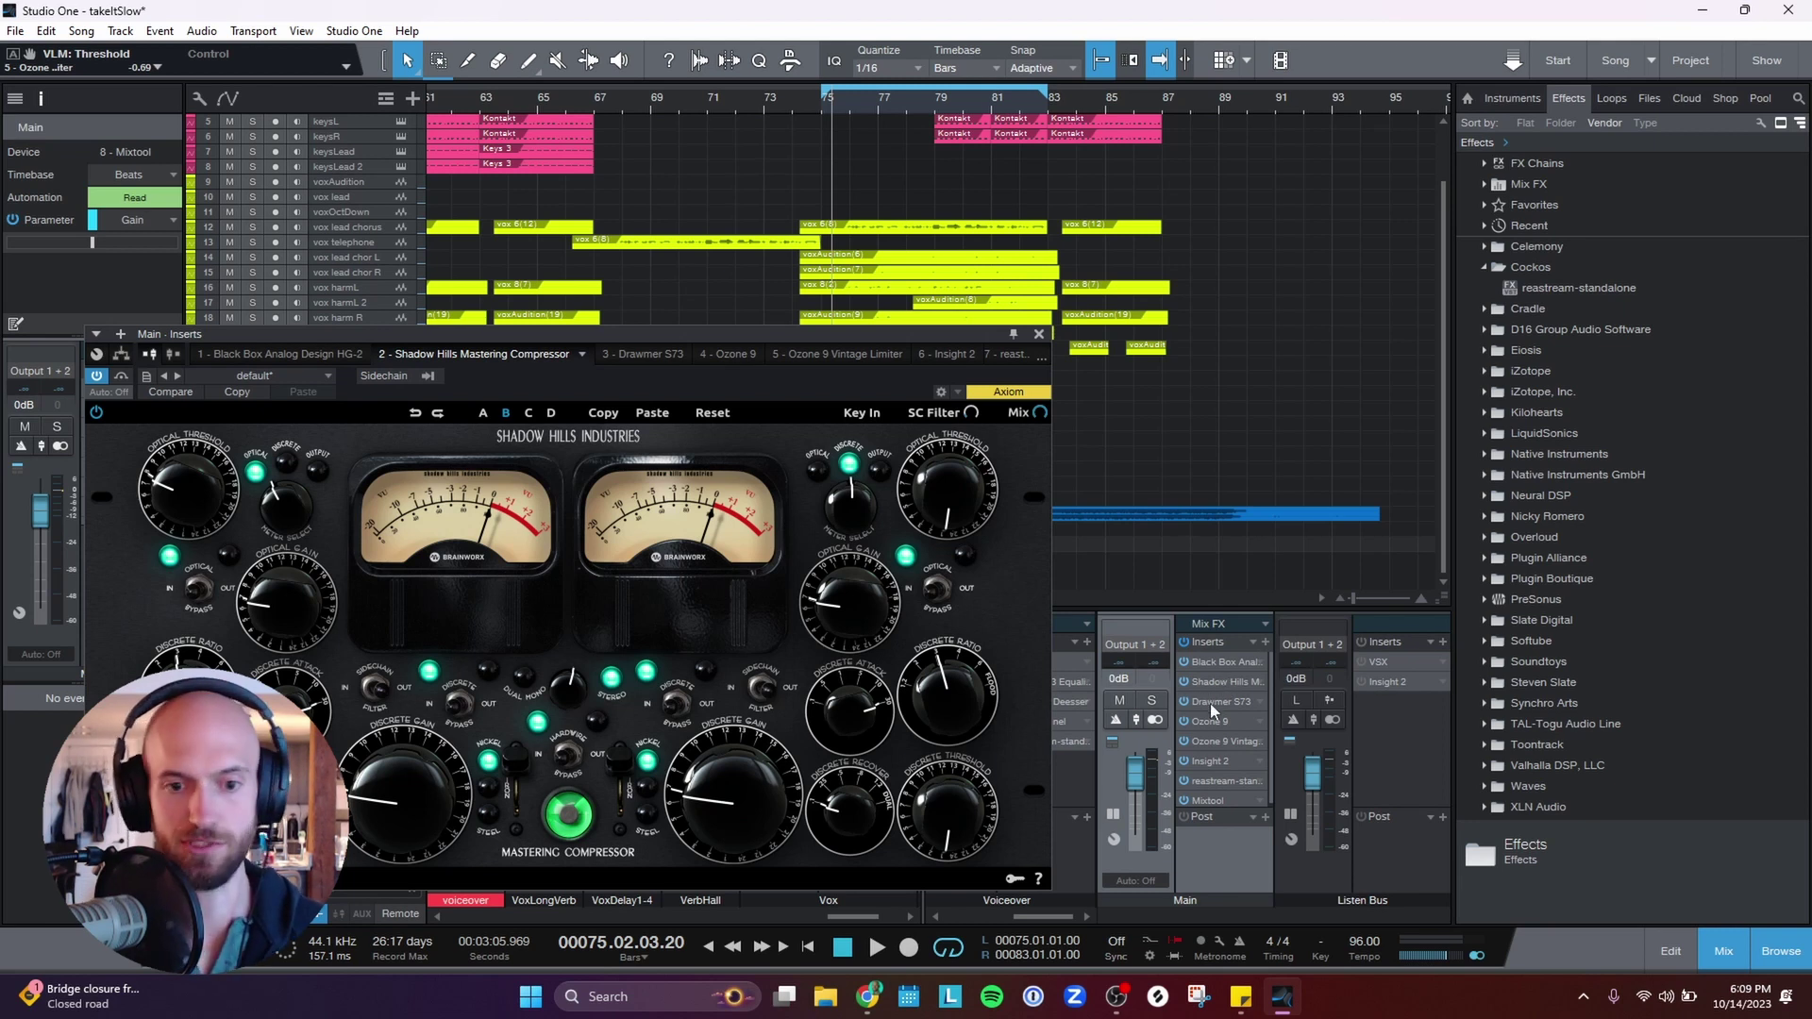
{"action": "left_click", "coordinate": [1209, 704]}
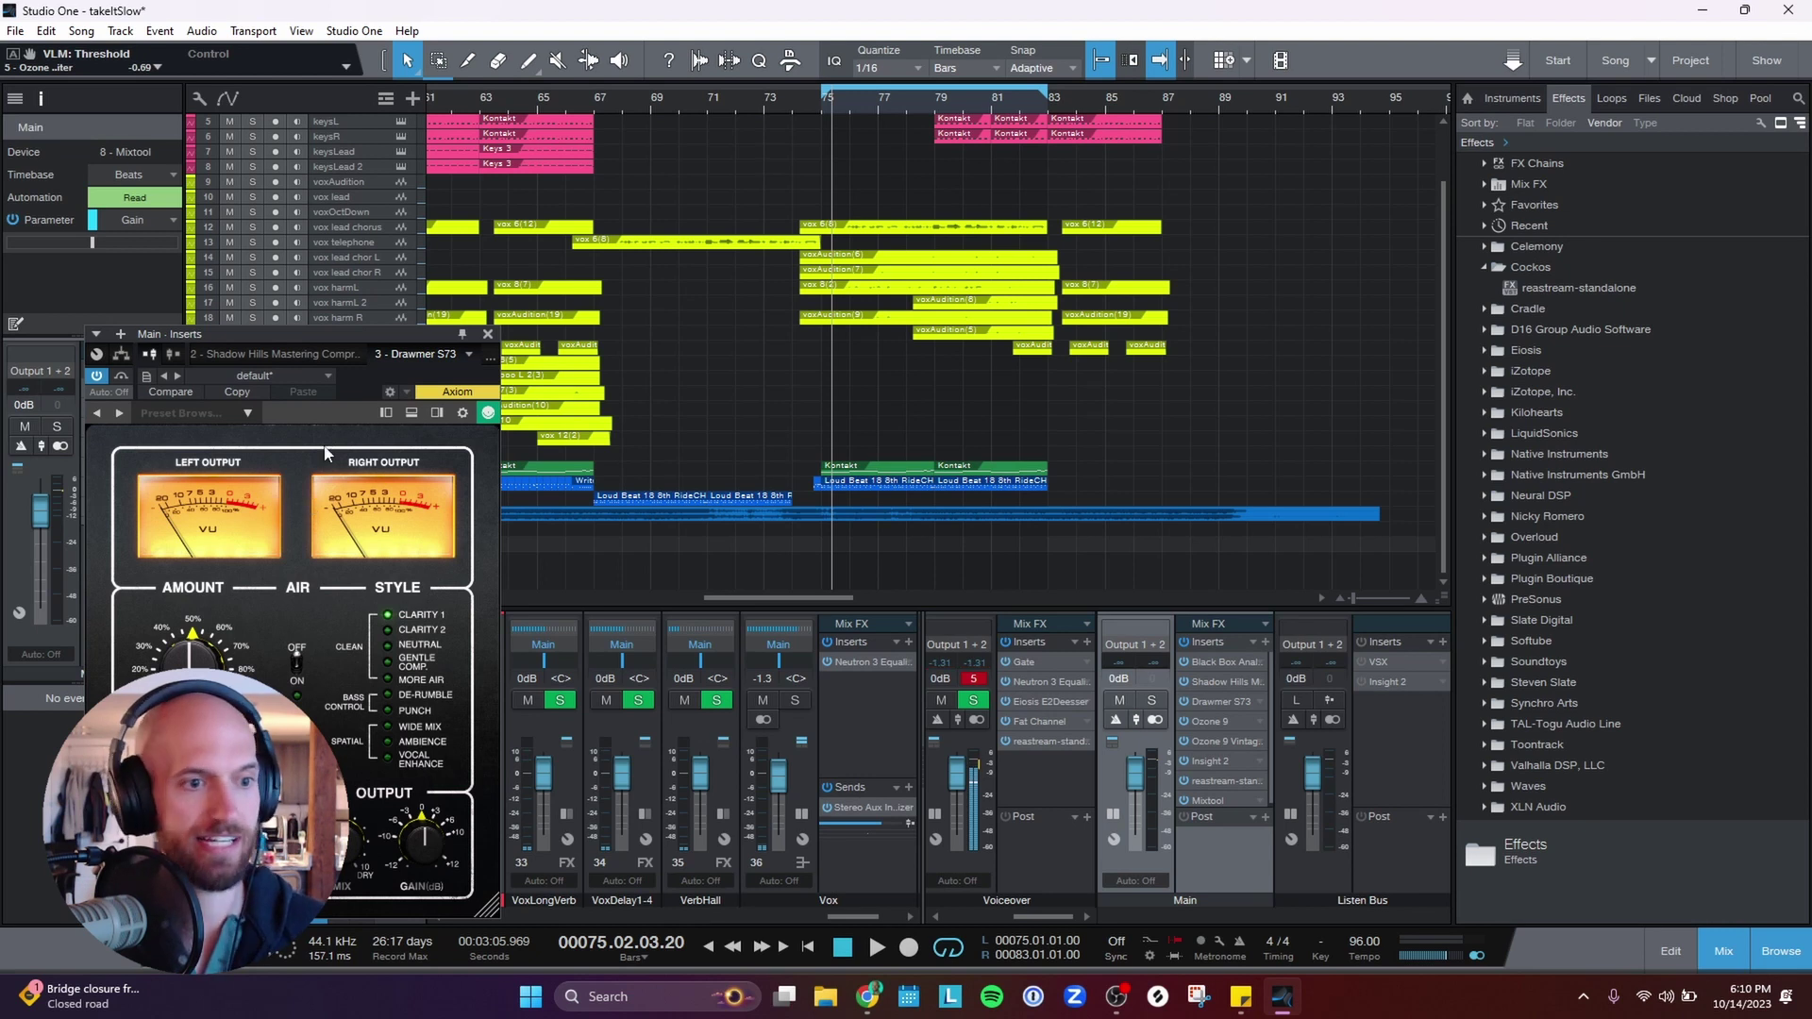
{"action": "left_click", "coordinate": [1216, 723]}
{"action": "left_click_drag", "start_coordinate": [730, 333], "coordinate": [723, 275]}
{"action": "left_click", "coordinate": [1225, 741]}
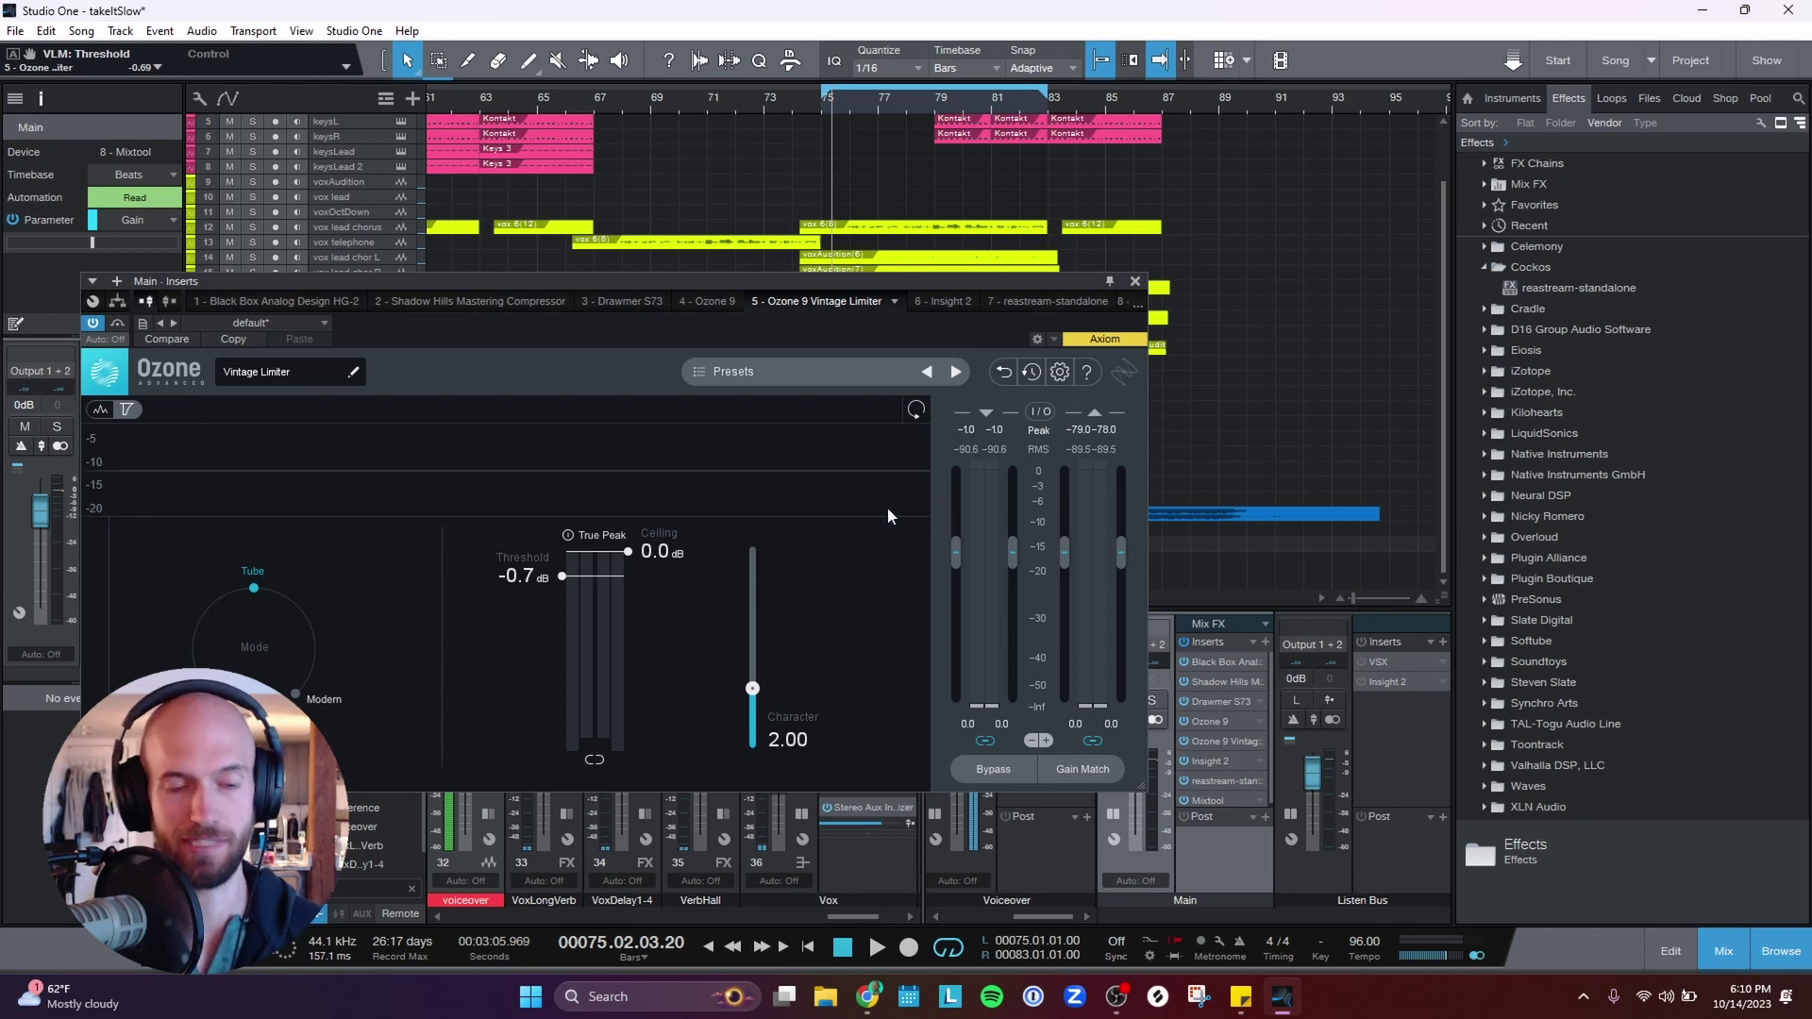
Close the Main - Inserts window.
{"action": "left_click", "coordinate": [1136, 281]}
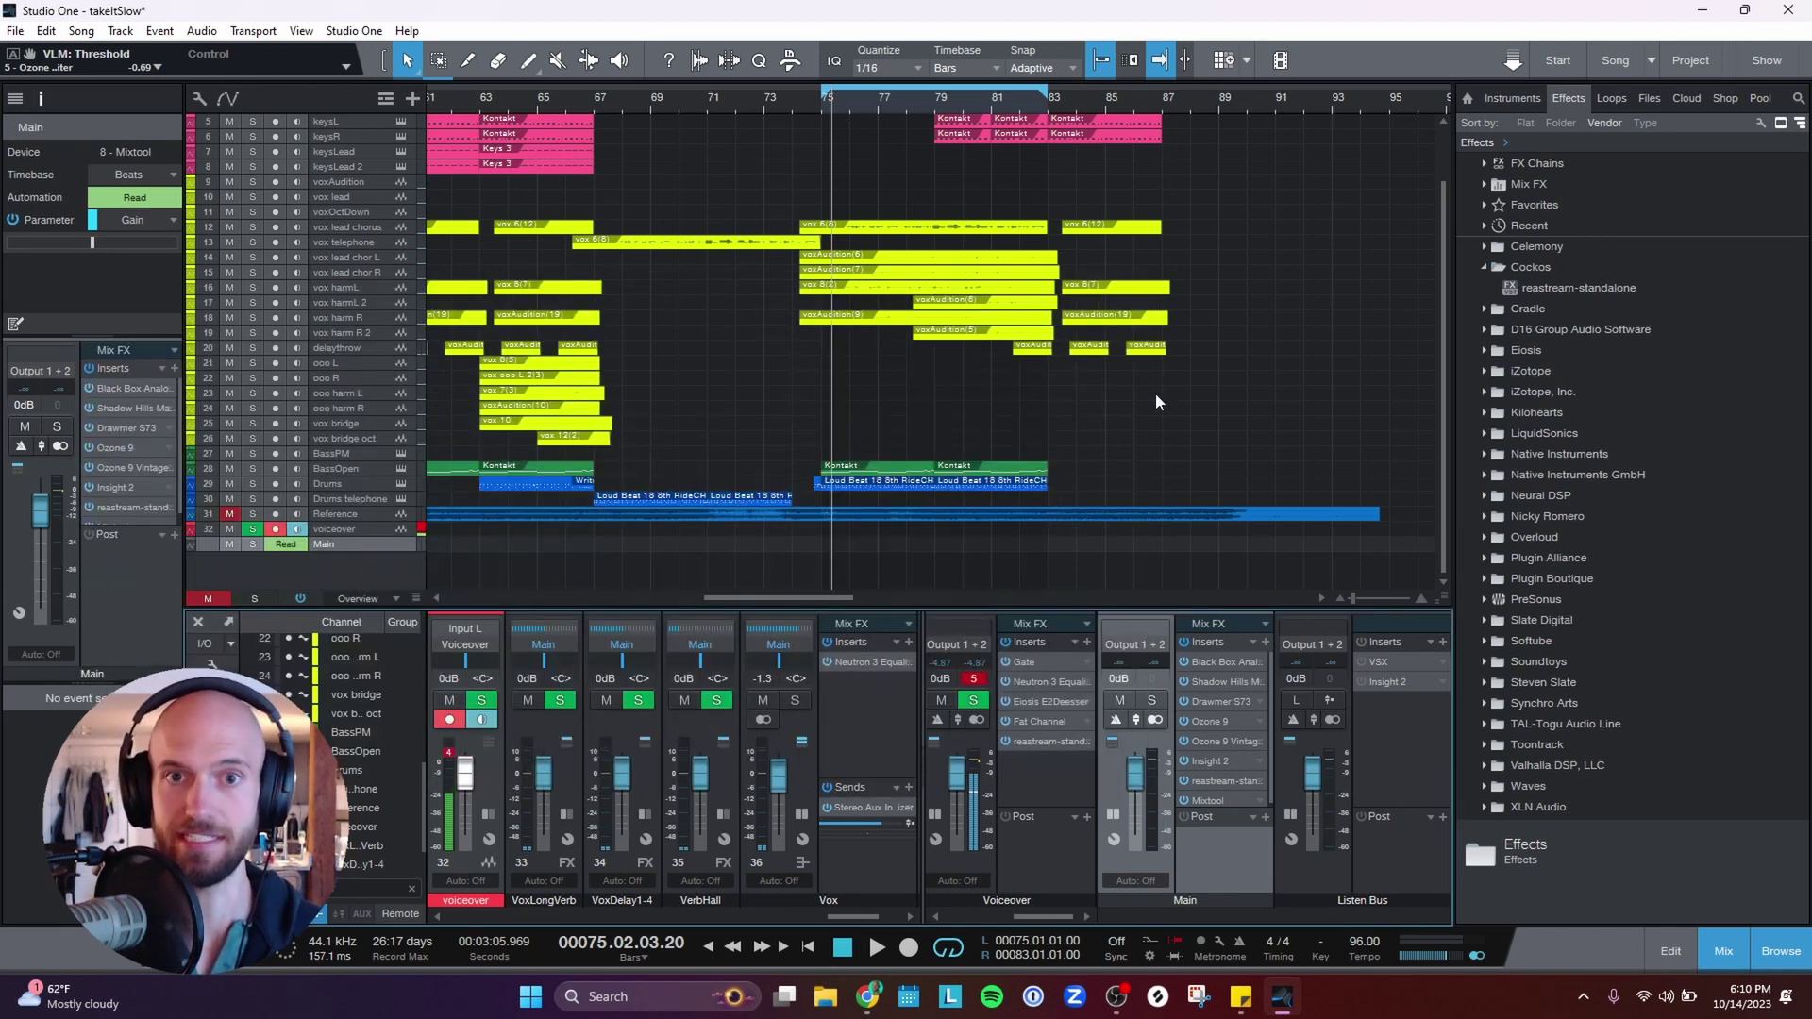